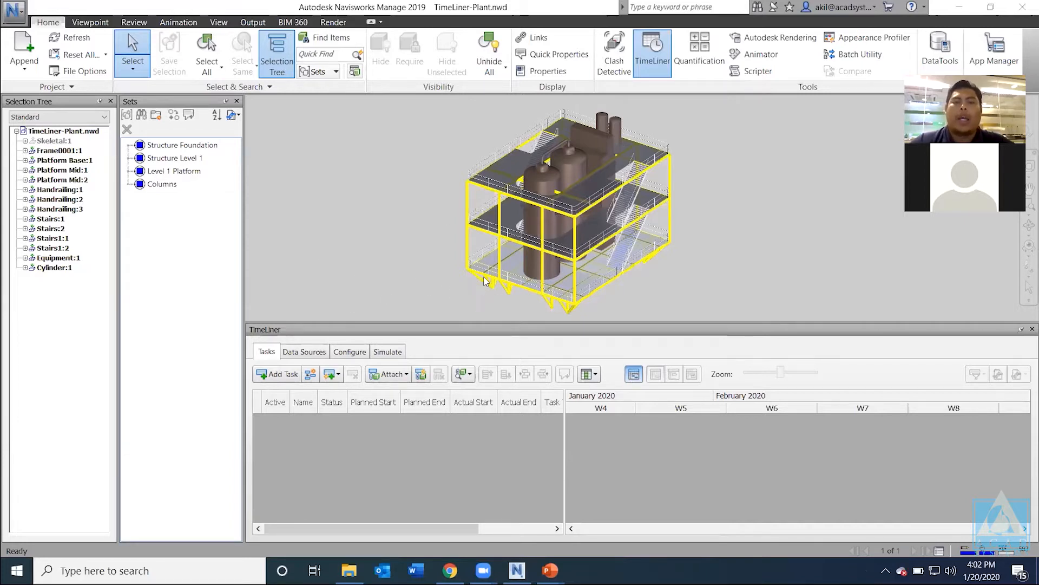
pyautogui.moveTo(535, 255)
pyautogui.mouseDown(button='middle')
pyautogui.moveTo(502, 257)
pyautogui.moveTo(545, 234)
pyautogui.moveTo(520, 244)
pyautogui.mouseUp(button='middle')
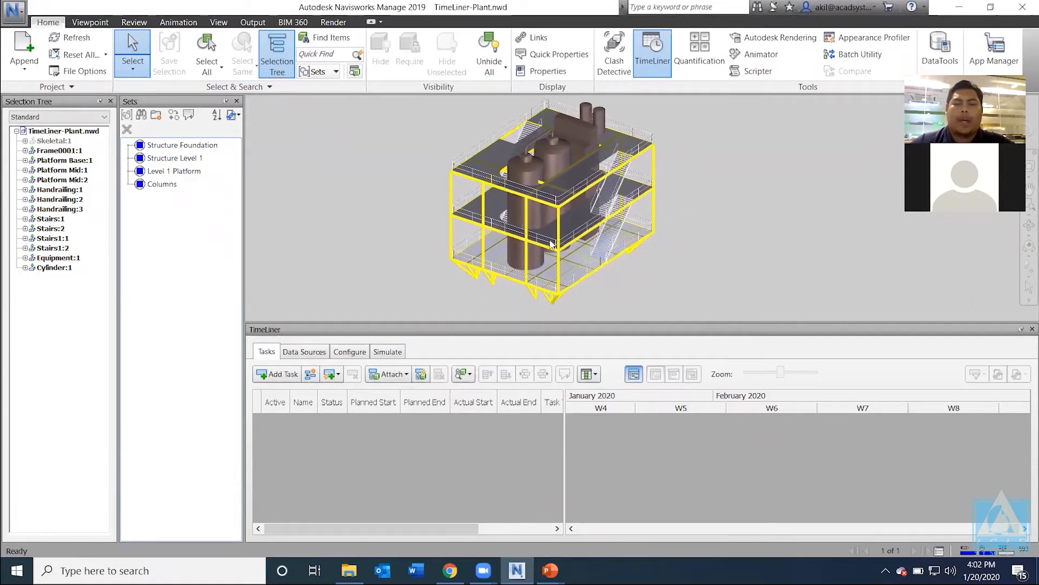
pyautogui.moveTo(536, 242)
pyautogui.mouseDown(button='middle')
pyautogui.moveTo(538, 254)
pyautogui.moveTo(545, 228)
pyautogui.moveTo(542, 248)
pyautogui.mouseUp(button='middle')
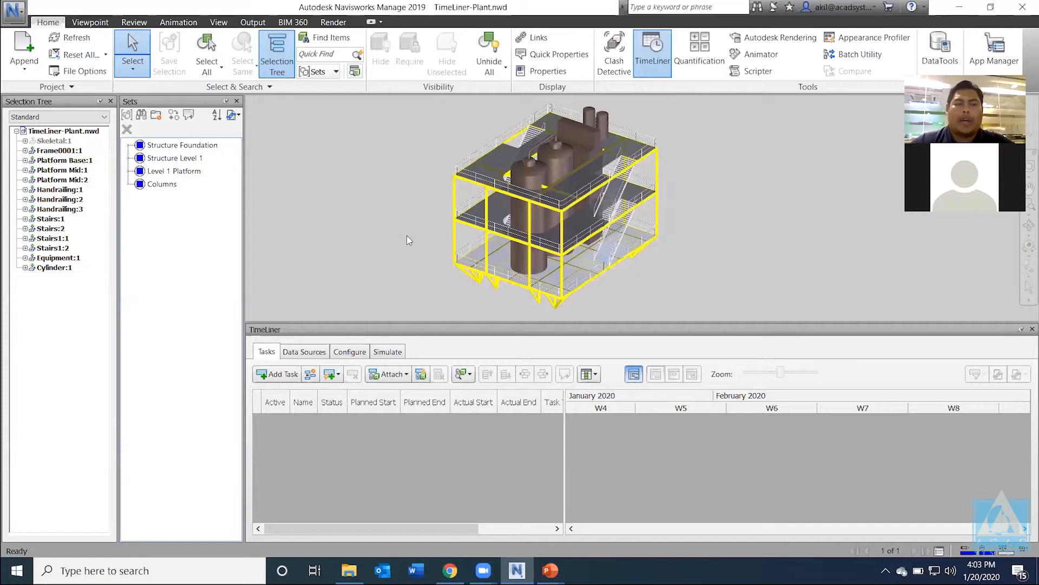
pyautogui.scroll(-2, 403, 234)
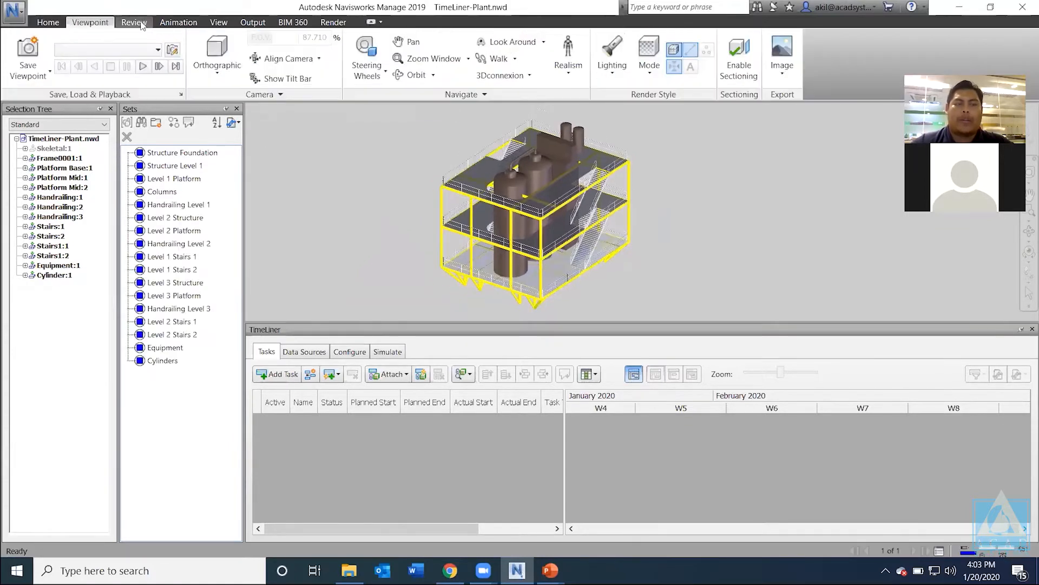
pyautogui.click(142, 22)
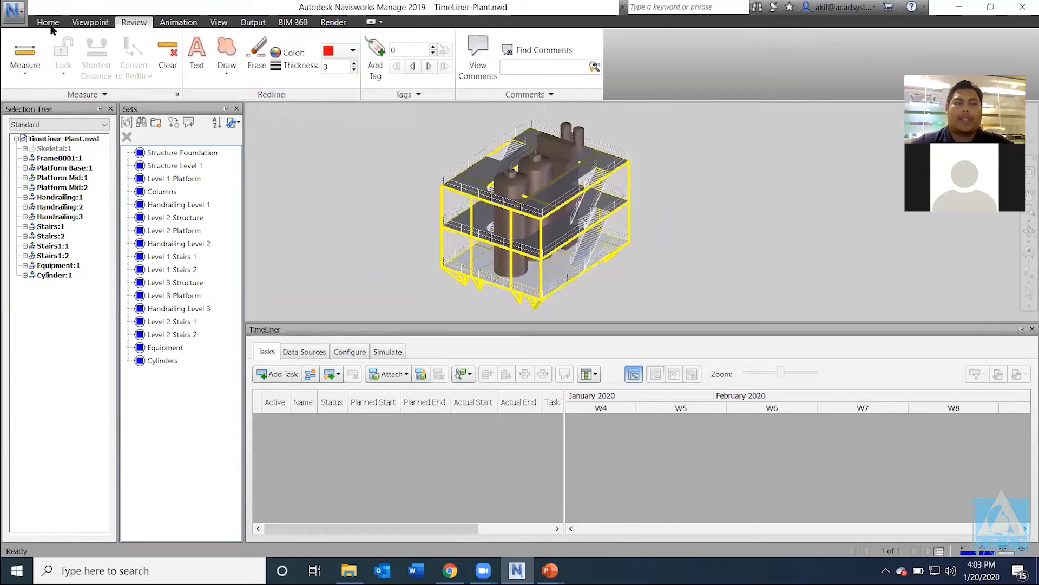
pyautogui.click(49, 23)
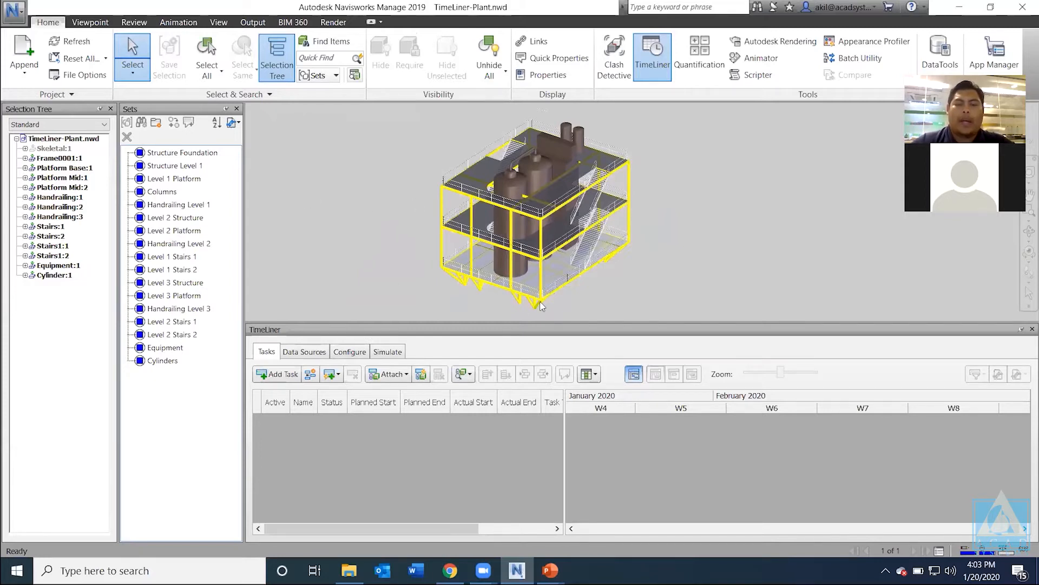
pyautogui.moveTo(594, 284); pyautogui.dragTo(552, 262, button='middle')
pyautogui.scroll(1, 528, 189)
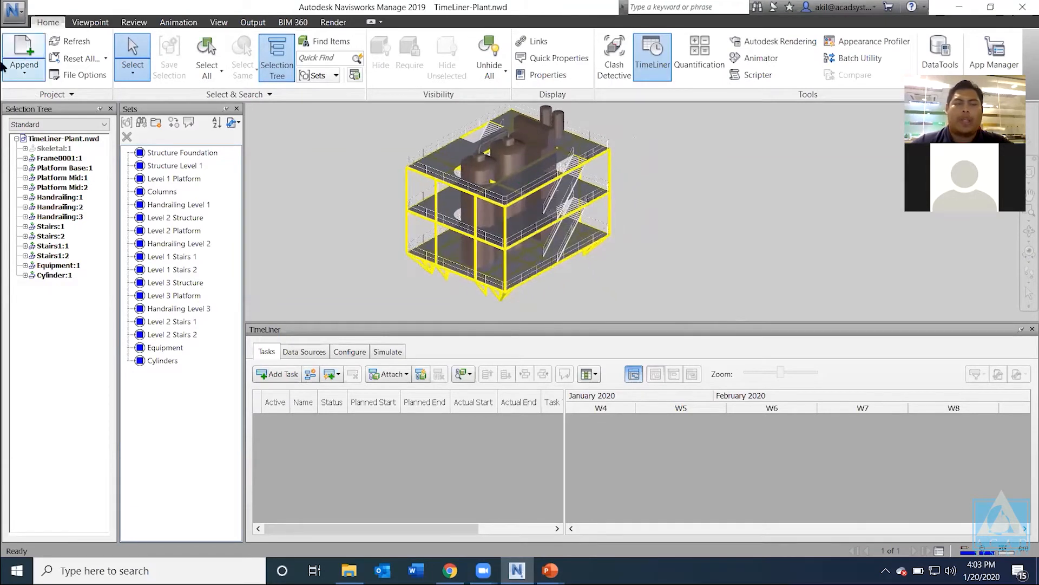
# Step: Review the file formats that can be appended to the model, leaving without appending anything
pyautogui.click(30, 56)
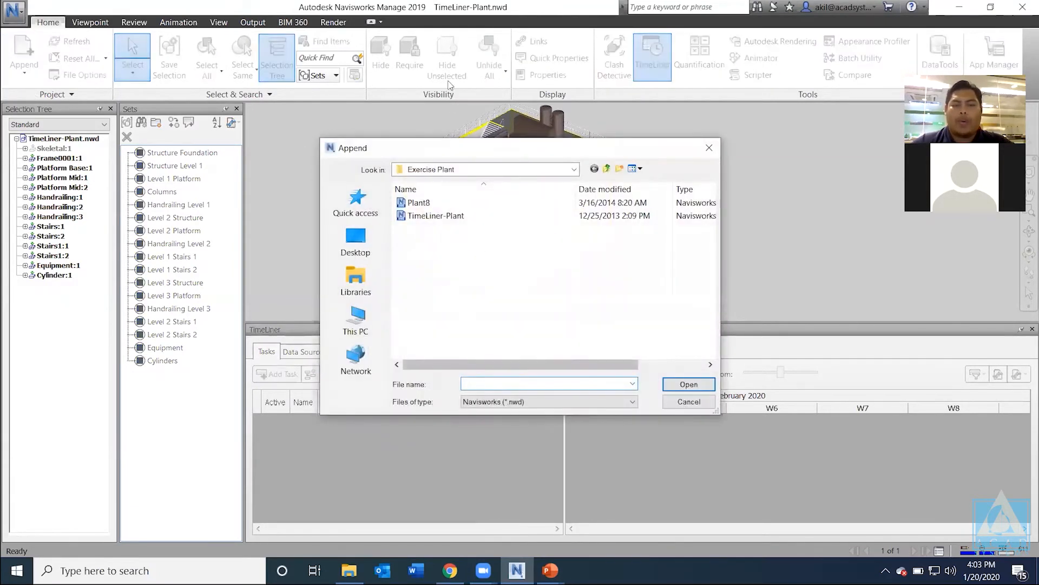
pyautogui.moveTo(445, 153); pyautogui.dragTo(405, 90)
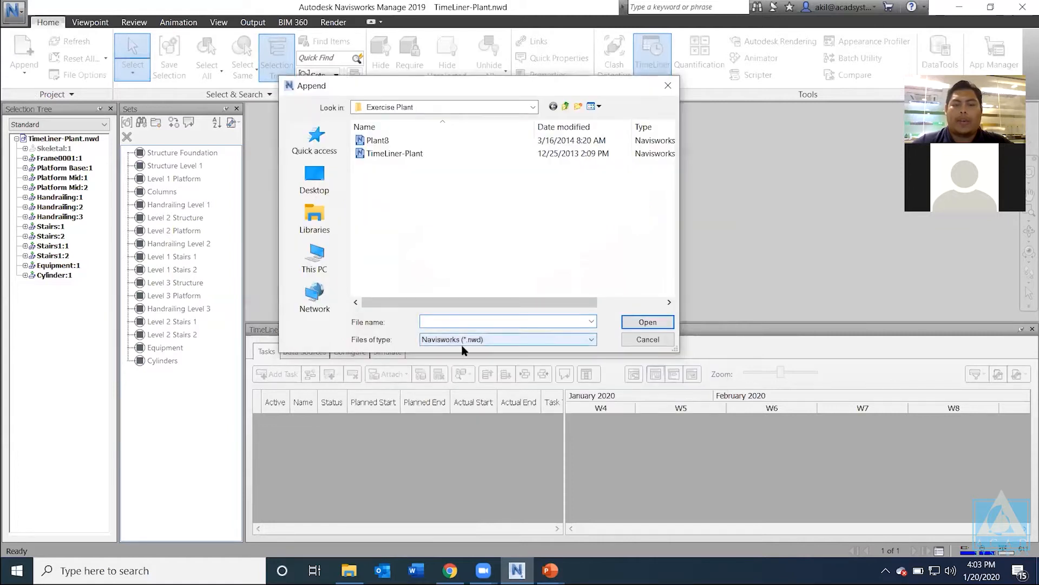
pyautogui.click(464, 339)
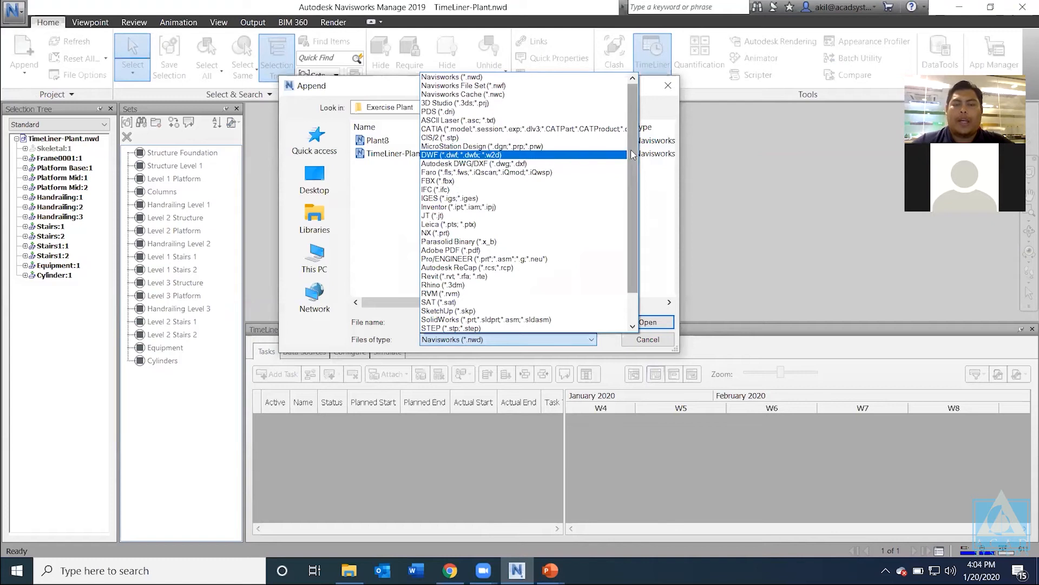
pyautogui.scroll(-2, 635, 184)
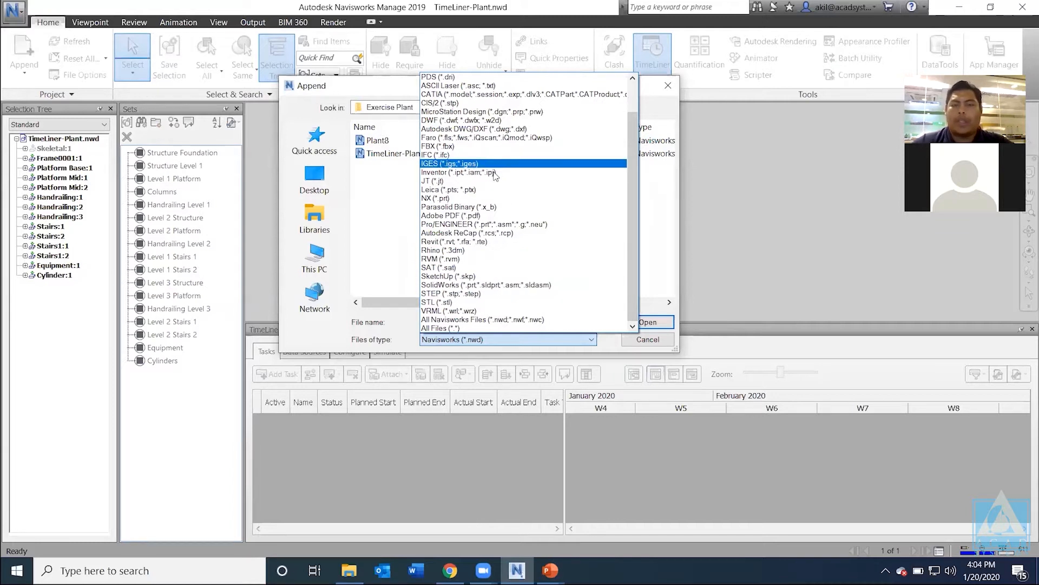
pyautogui.scroll(2, 490, 172)
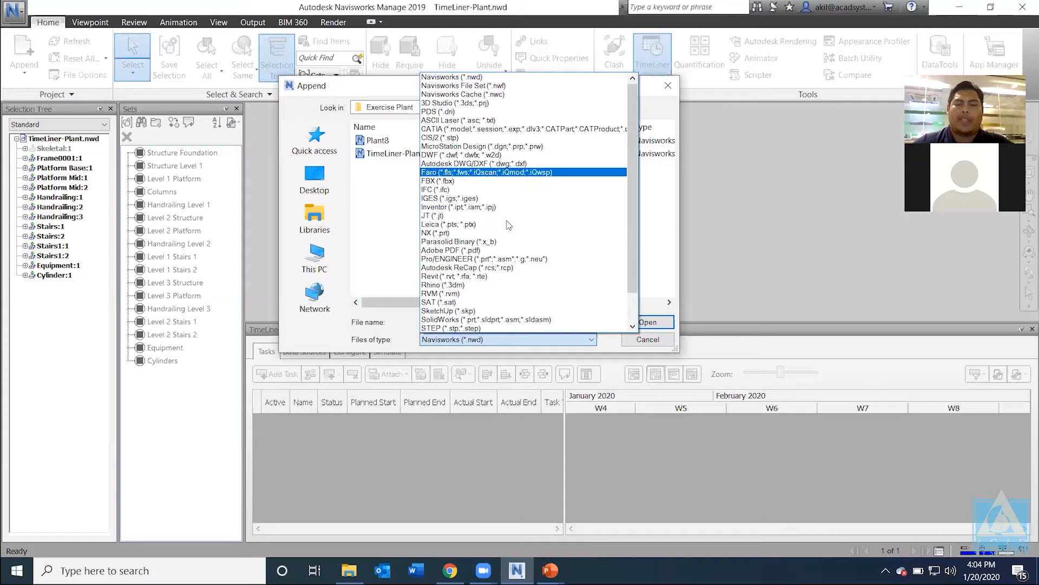
pyautogui.click(668, 206)
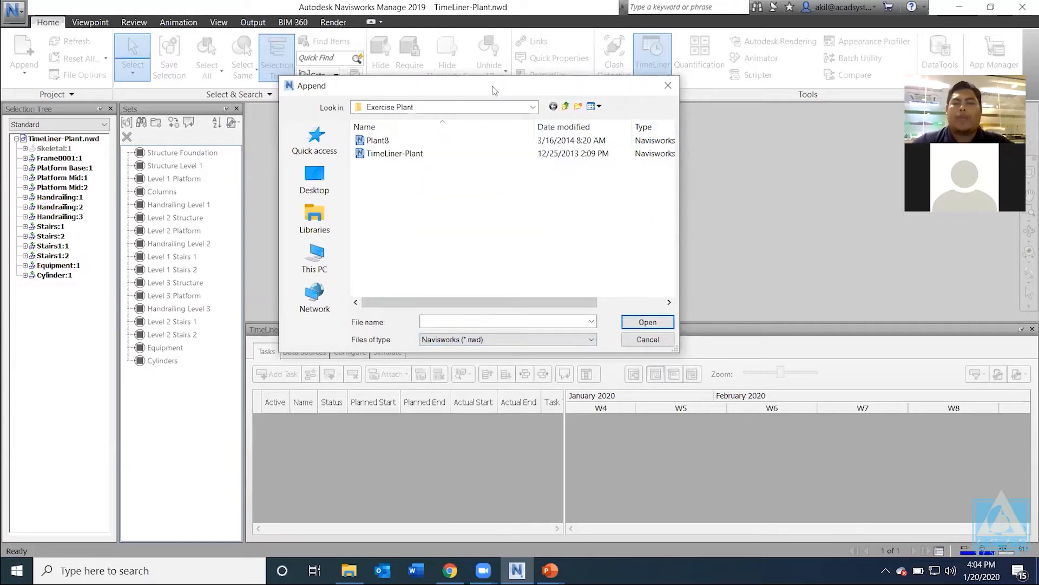
pyautogui.moveTo(494, 88); pyautogui.dragTo(471, 135)
pyautogui.click(648, 134)
pyautogui.moveTo(548, 265); pyautogui.dragTo(583, 279, button='middle')
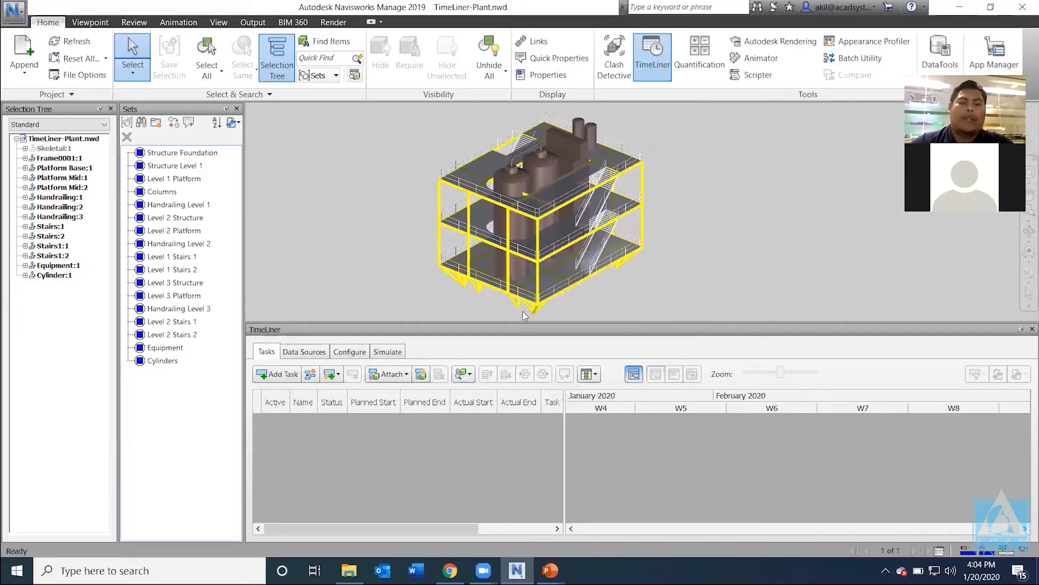
pyautogui.moveTo(634, 250); pyautogui.dragTo(644, 253, button='middle')
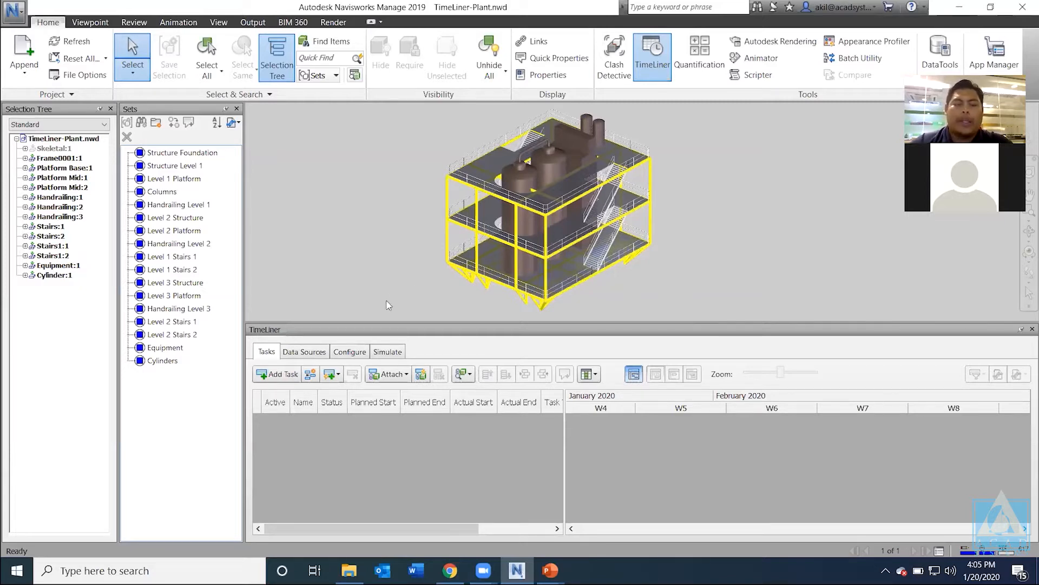
pyautogui.moveTo(423, 276)
pyautogui.mouseDown(button='middle')
pyautogui.moveTo(406, 272)
pyautogui.moveTo(426, 281)
pyautogui.mouseUp(button='middle')
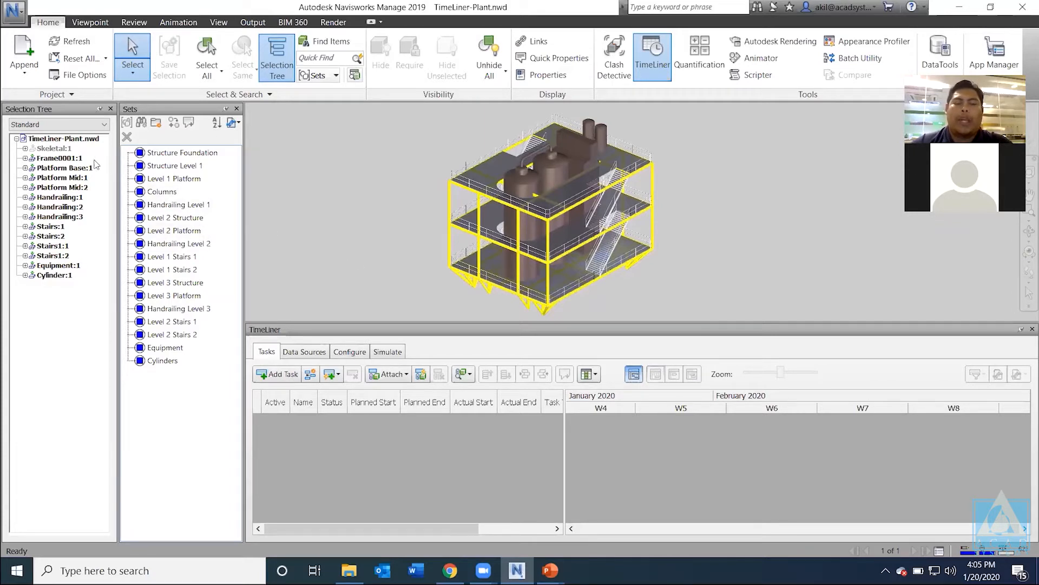
pyautogui.click(153, 110)
pyautogui.click(65, 114)
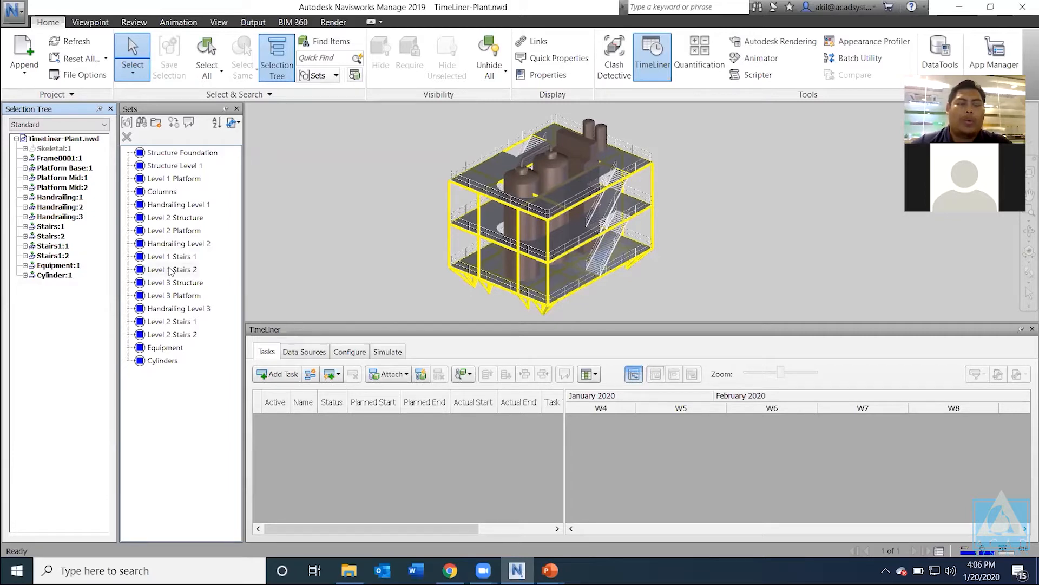
pyautogui.click(167, 112)
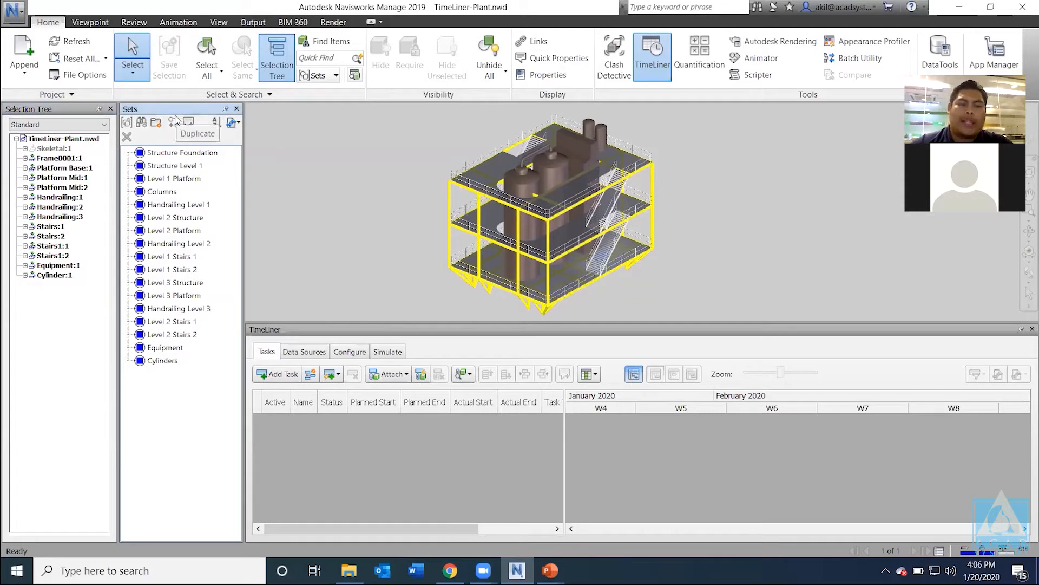
# Step: Highlight the frame, the base and mid platforms and the three handrailings one by one from the Selection Tree to check them in the model
pyautogui.click(48, 159)
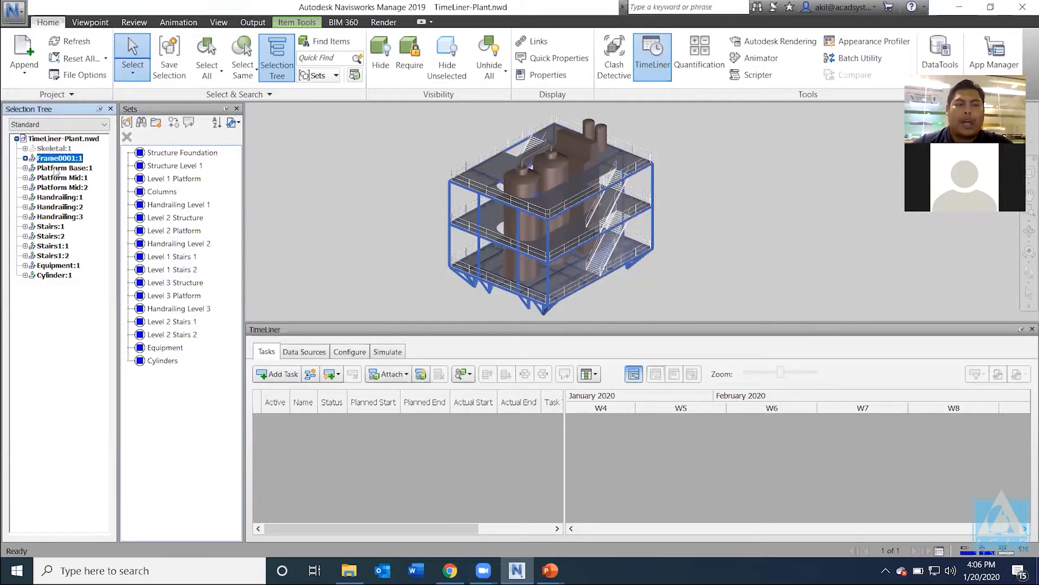
pyautogui.click(54, 168)
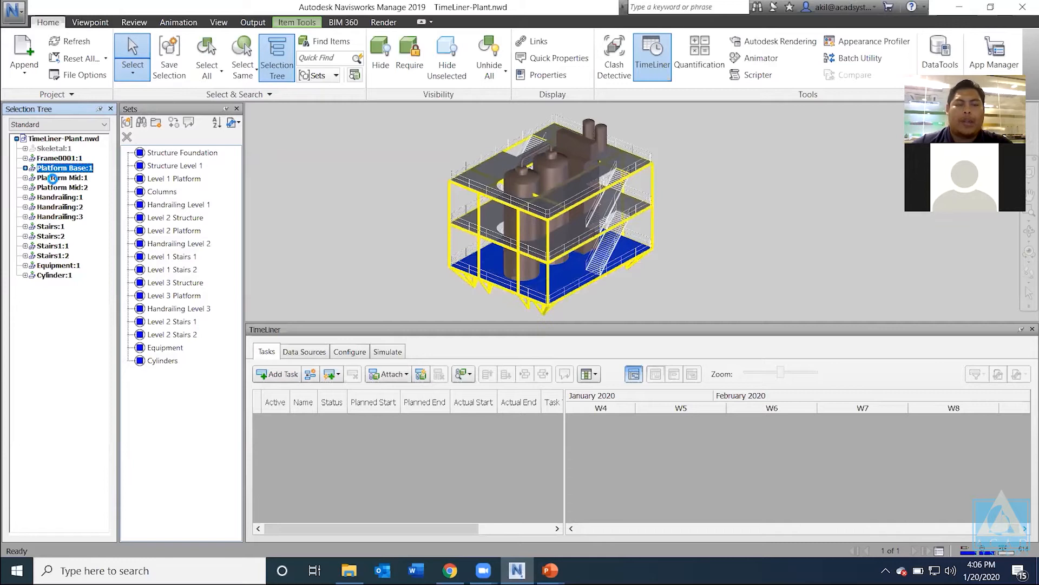
pyautogui.click(51, 178)
pyautogui.click(51, 191)
pyautogui.click(53, 188)
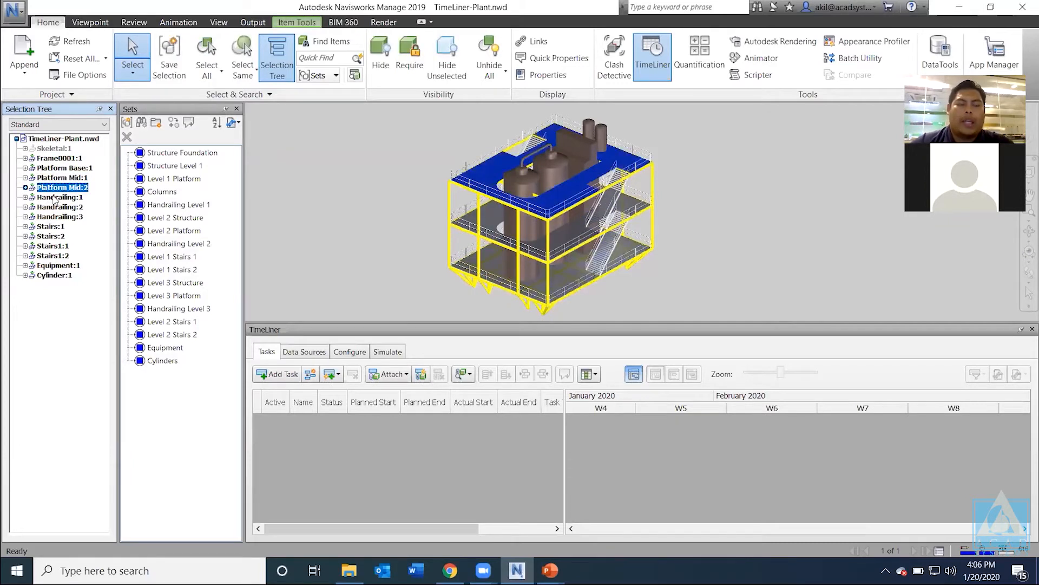
pyautogui.click(55, 197)
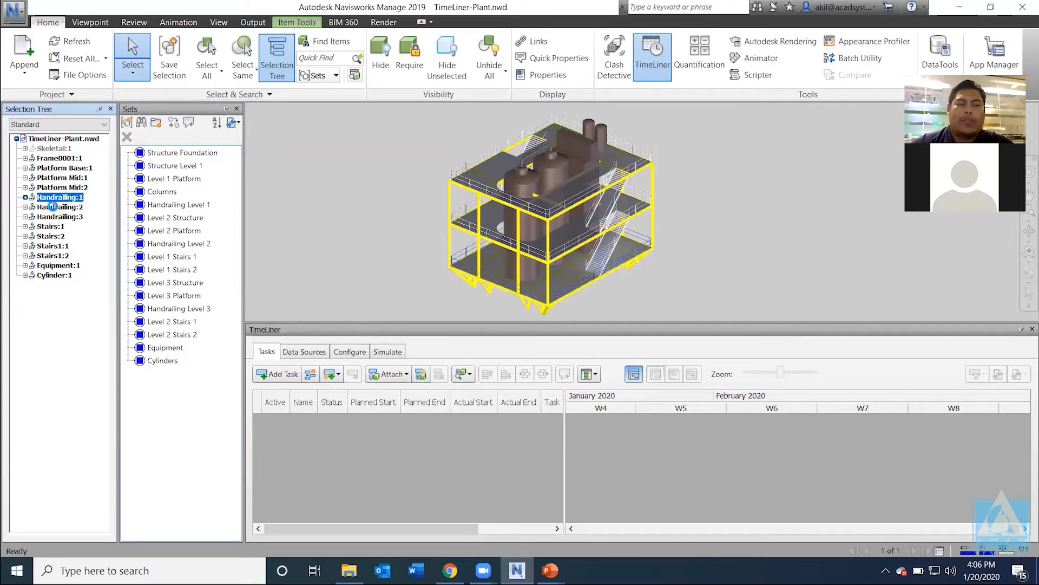
pyautogui.click(54, 207)
pyautogui.click(56, 217)
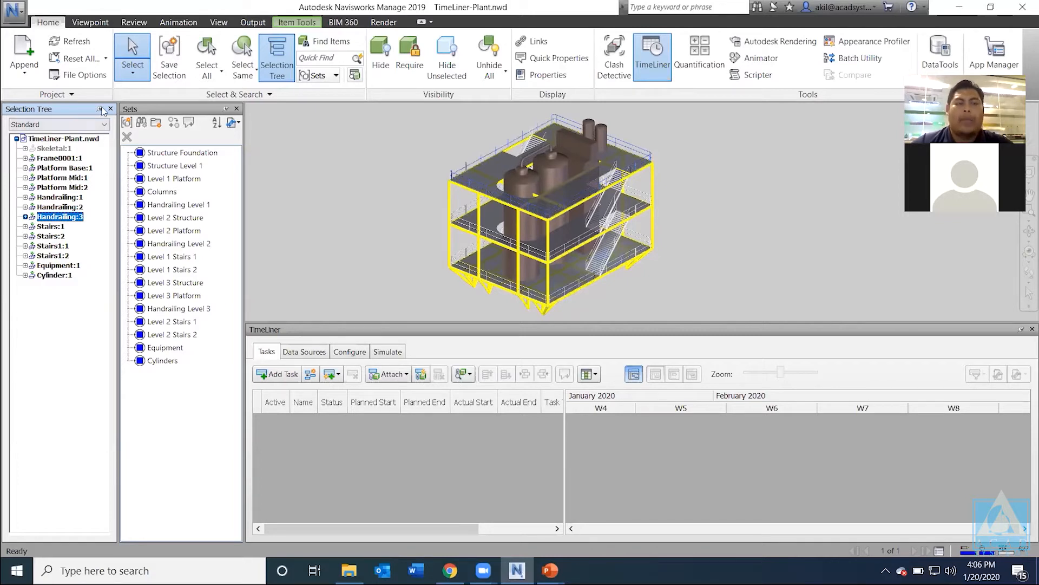
# Step: Check which model parts the saved sets contain, from Structure Foundation through Level 2 Structure, by selecting them one by one
pyautogui.click(149, 112)
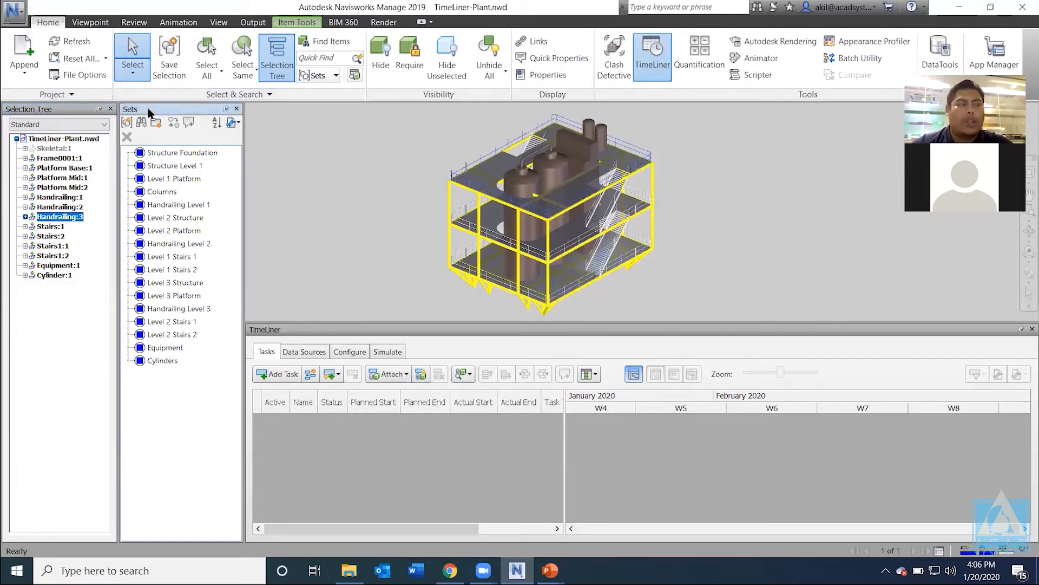
pyautogui.click(175, 154)
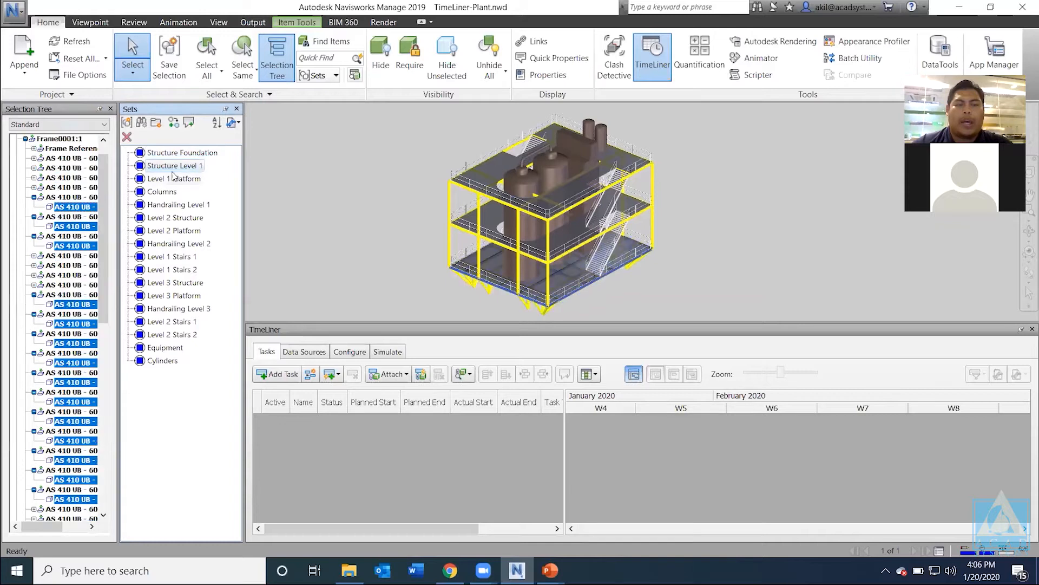
pyautogui.click(172, 179)
pyautogui.click(162, 192)
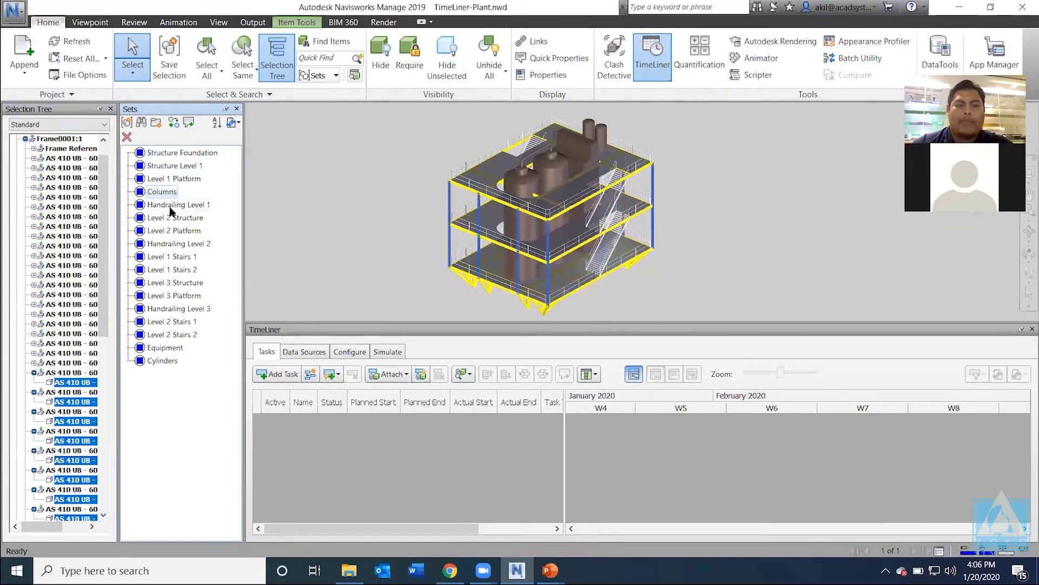
pyautogui.click(179, 154)
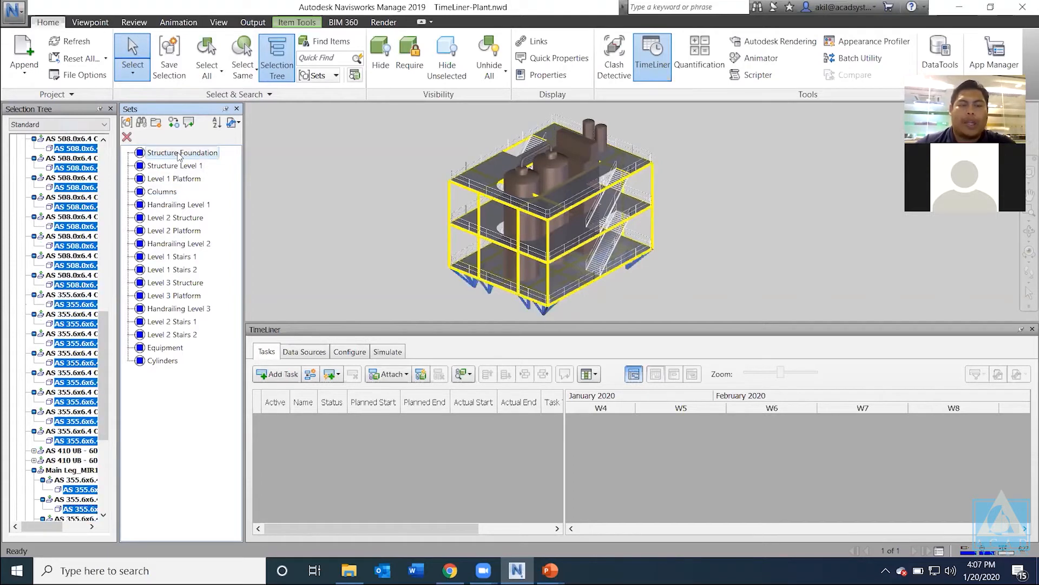
pyautogui.click(179, 166)
pyautogui.click(182, 180)
pyautogui.click(169, 193)
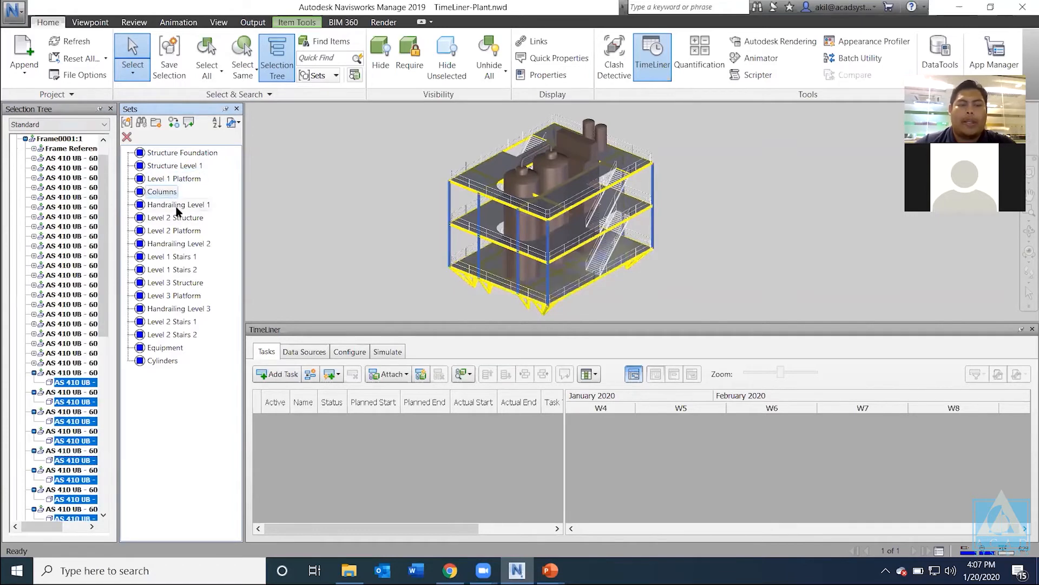
pyautogui.click(178, 208)
pyautogui.click(180, 220)
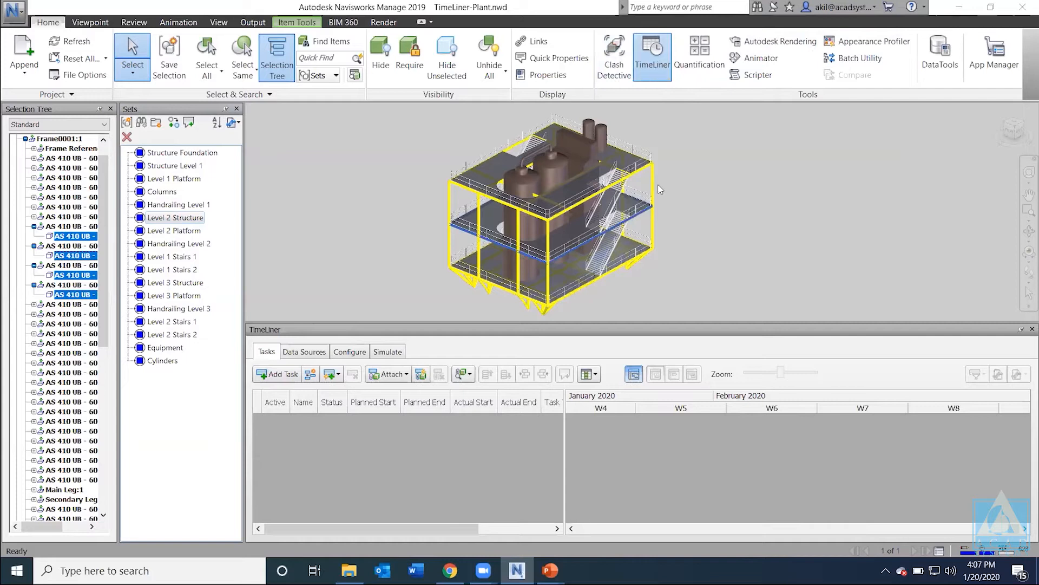
# Step: Make the TimeLiner panel below the model slightly taller and clear the model selection
pyautogui.moveTo(470, 332); pyautogui.dragTo(520, 524)
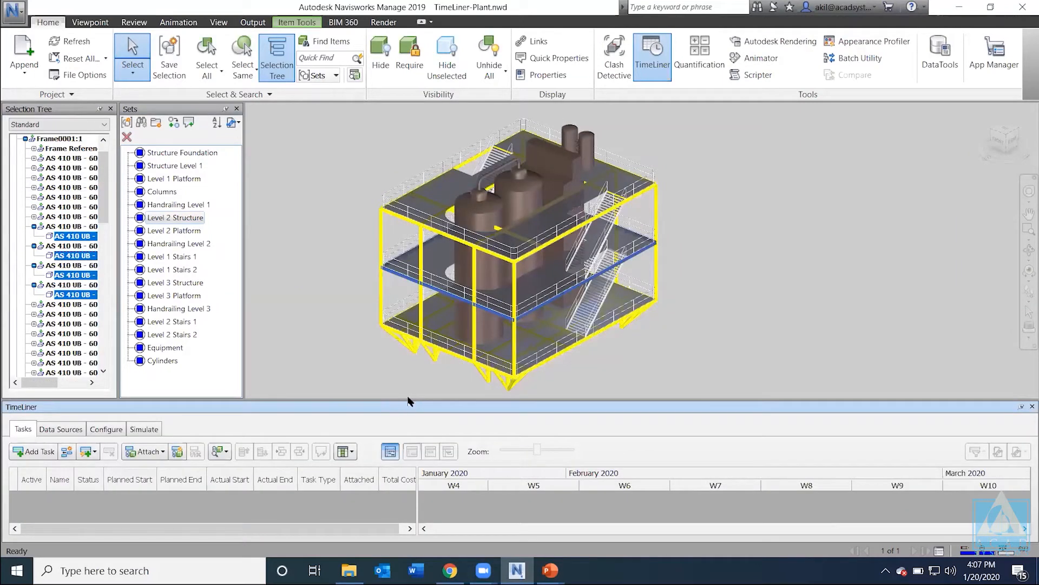
pyautogui.moveTo(411, 400); pyautogui.dragTo(642, 345)
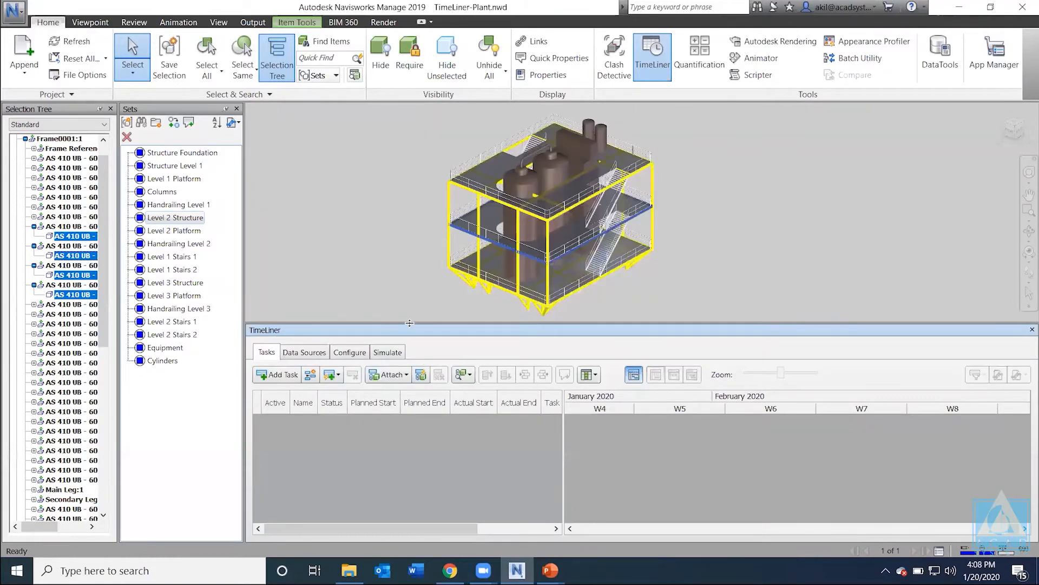
pyautogui.moveTo(411, 323); pyautogui.dragTo(412, 303)
pyautogui.click(697, 250)
# Step: Examine the whole plant structure from slightly different angles and distances
pyautogui.scroll(-2, 593, 237)
pyautogui.scroll(3, 579, 215)
pyautogui.scroll(-3, 586, 221)
pyautogui.scroll(2, 569, 226)
pyautogui.moveTo(530, 253)
pyautogui.keyDown('shift'); pyautogui.mouseDown(button='middle')
pyautogui.moveTo(579, 247)
pyautogui.moveTo(612, 214)
pyautogui.moveTo(574, 260)
pyautogui.moveTo(568, 244)
pyautogui.moveTo(545, 247)
pyautogui.mouseUp(button='middle'); pyautogui.keyUp('shift')
pyautogui.scroll(1, 590, 208)
pyautogui.scroll(1, 612, 238)
pyautogui.scroll(-2, 621, 228)
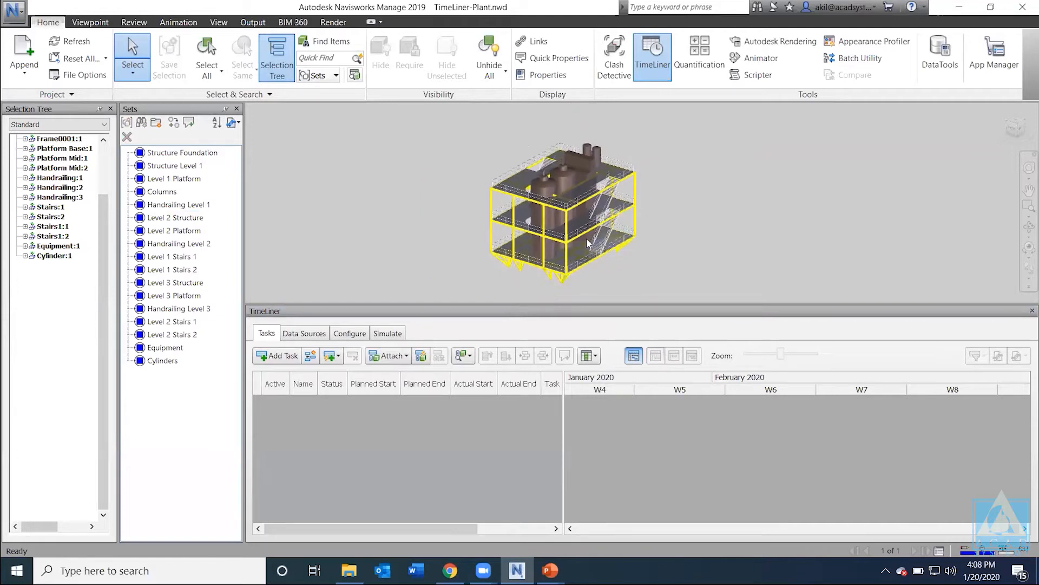
pyautogui.keyDown('shift'); pyautogui.moveTo(587, 245); pyautogui.dragTo(618, 249, button='middle'); pyautogui.keyUp('shift')
pyautogui.scroll(2, 589, 248)
pyautogui.scroll(-2, 601, 249)
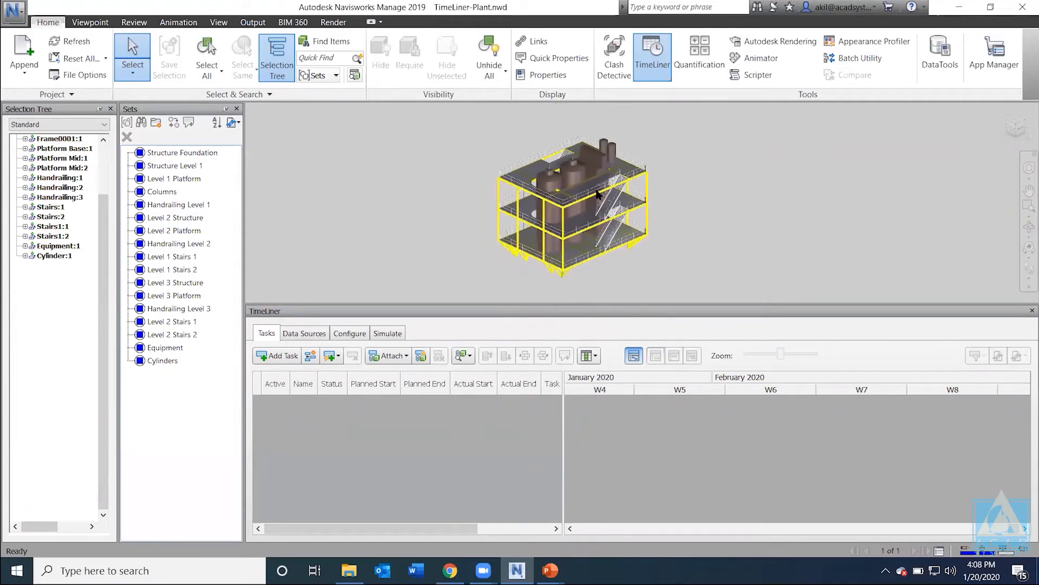
pyautogui.scroll(2, 597, 193)
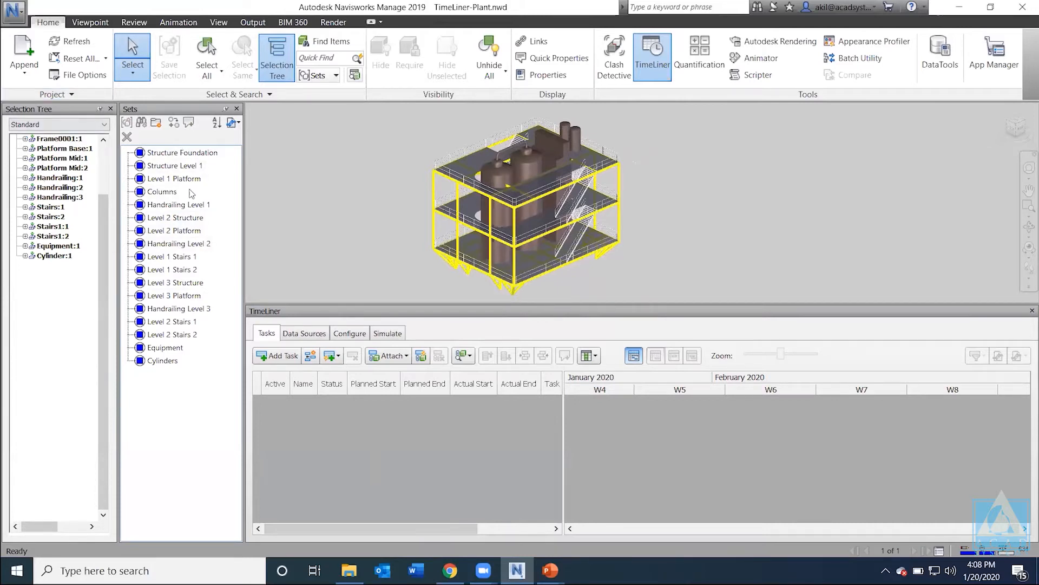
# Step: Add a new task to the empty TimeLiner task list
pyautogui.rightClick(317, 429)
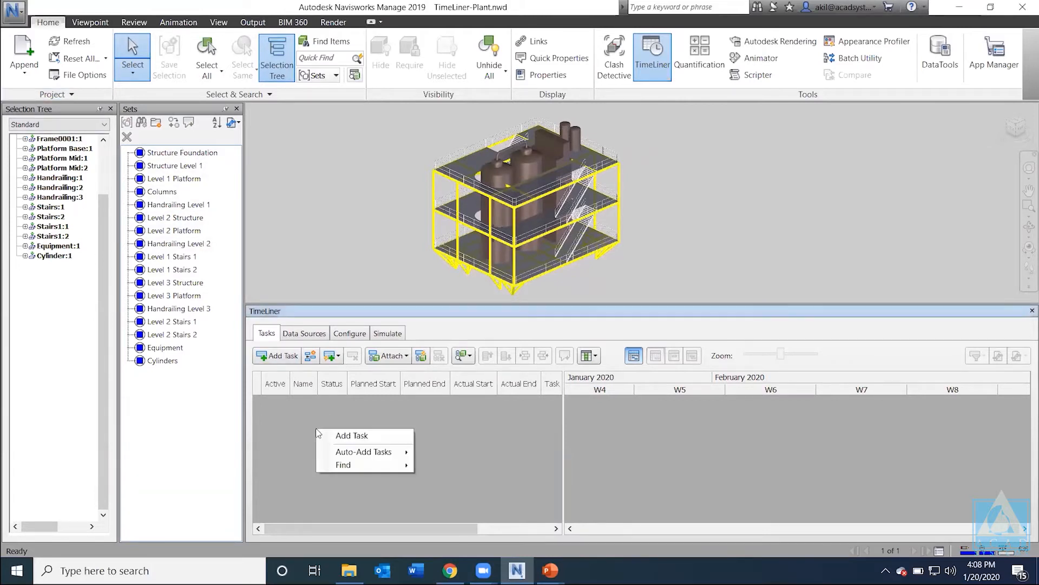
pyautogui.click(379, 436)
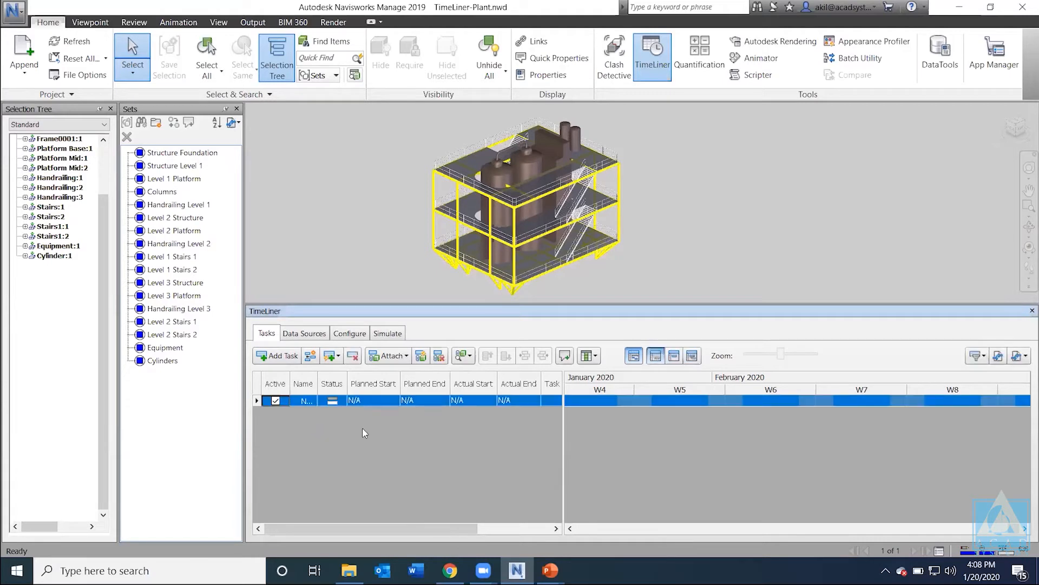
# Step: Delete the blank task and auto-add a TimeLiner task for every topmost item in the model
pyautogui.press('Delete')
pyautogui.rightClick(323, 429)
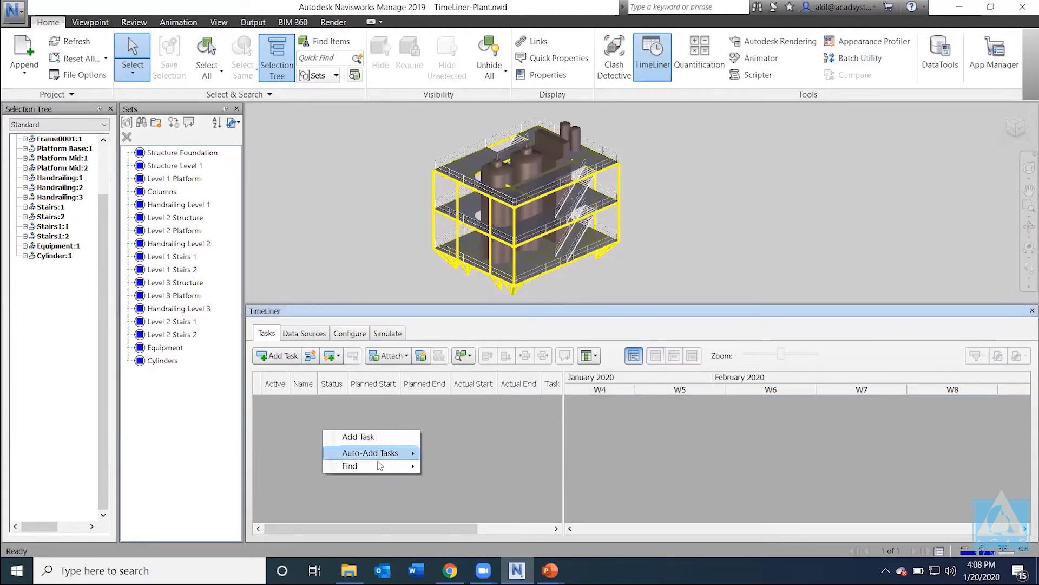
pyautogui.moveTo(404, 457)
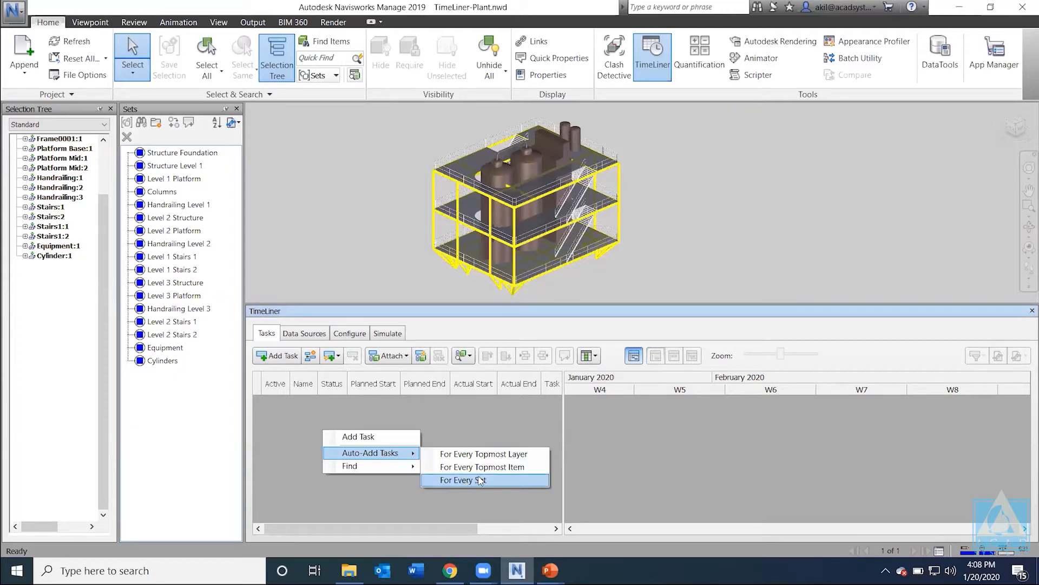
pyautogui.click(496, 468)
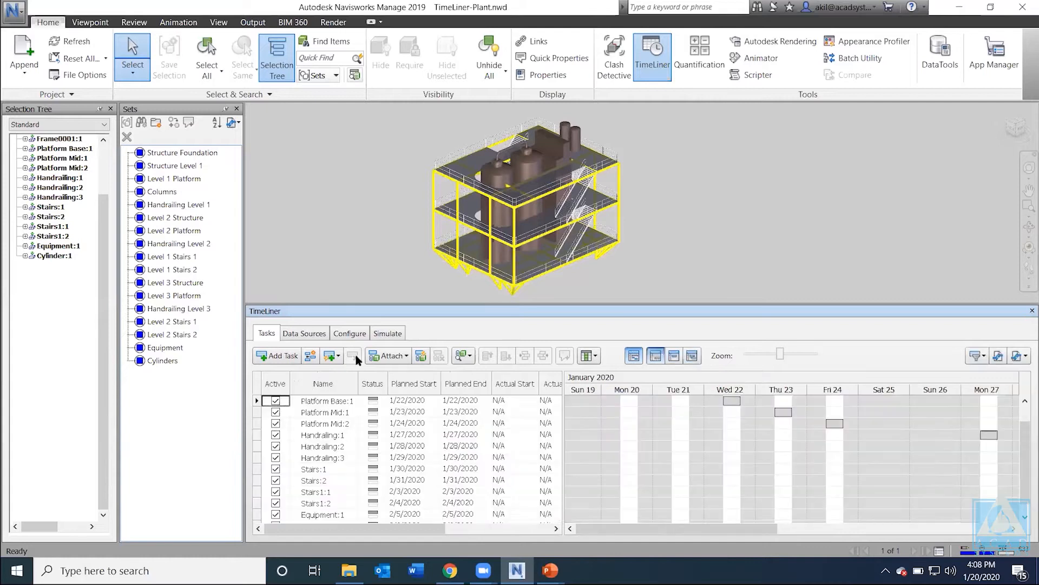
# Step: Widen the Name column of the task list and look through the tasks created from the topmost items
pyautogui.click(327, 402)
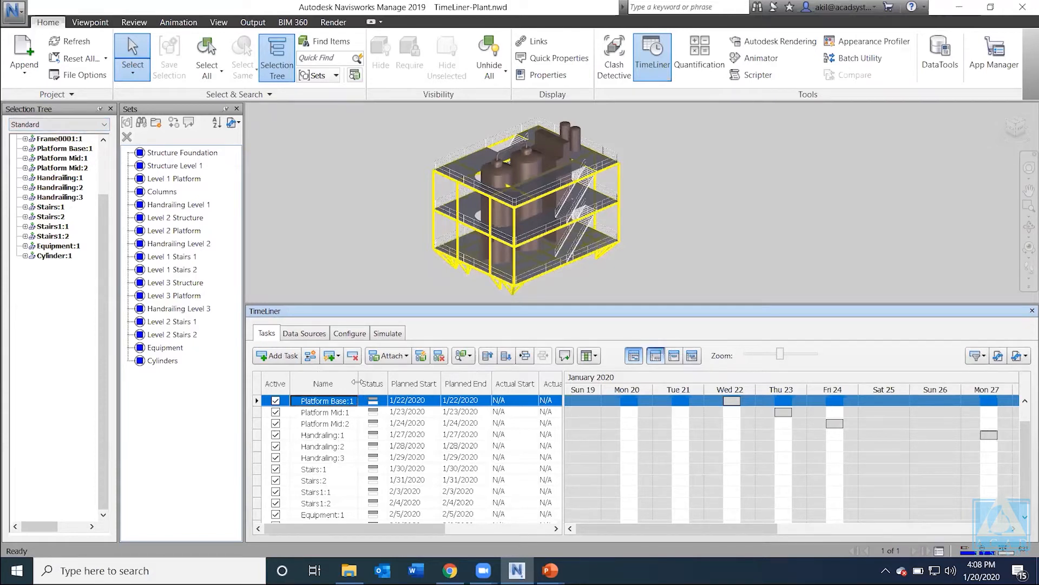
pyautogui.moveTo(388, 395); pyautogui.dragTo(419, 395)
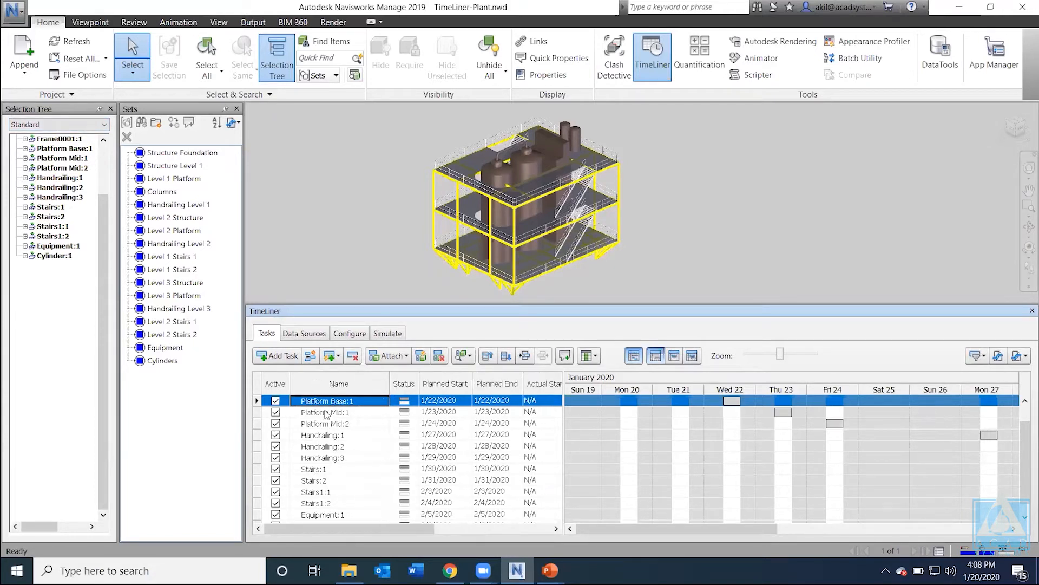
pyautogui.scroll(-1, 332, 416)
pyautogui.scroll(3, 334, 433)
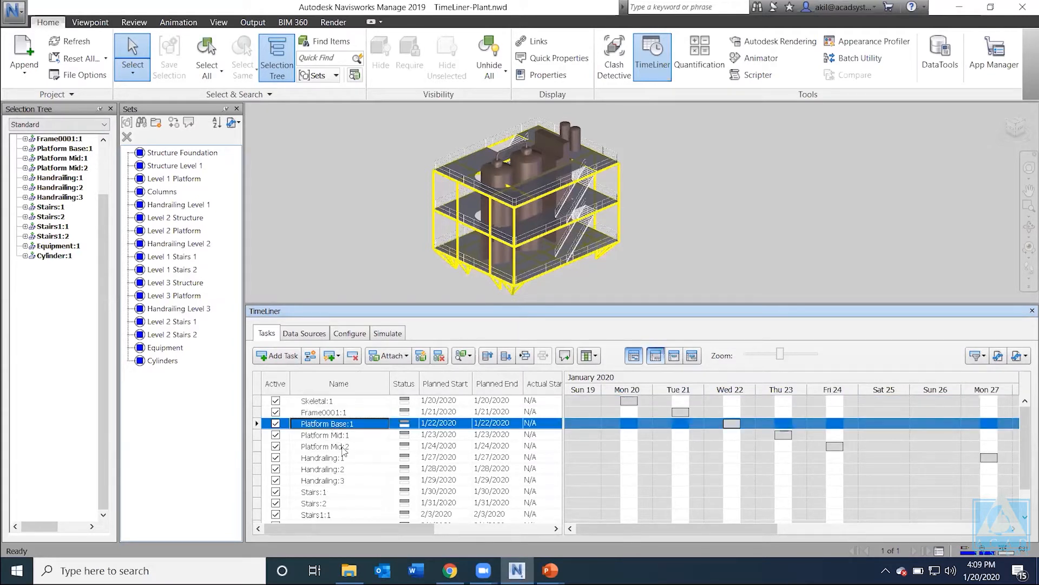
# Step: Undo the topmost-item tasks and auto-add a task for every saved set instead
pyautogui.hotkey('ctrl', 'z')
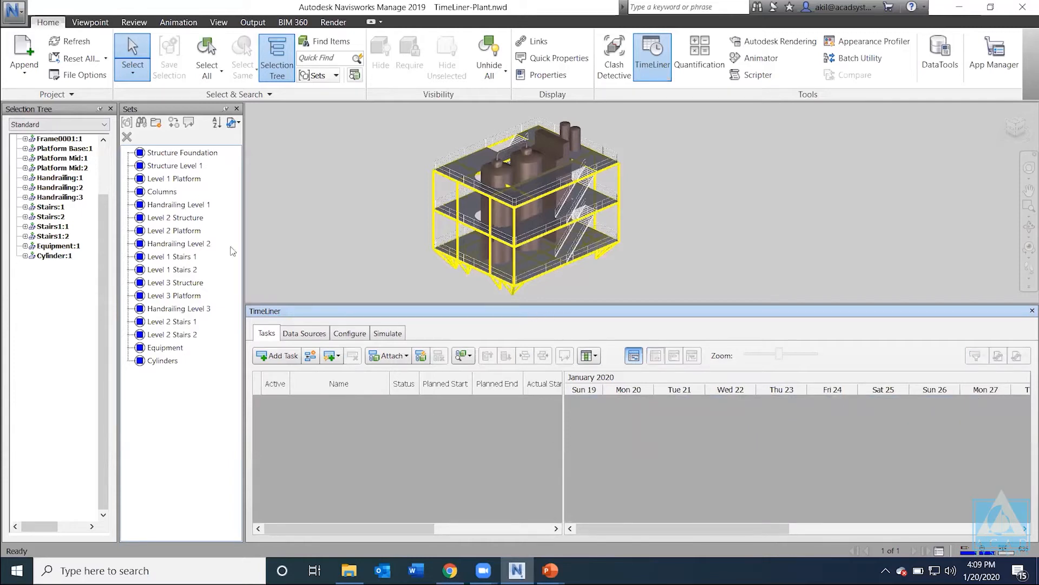
pyautogui.rightClick(326, 425)
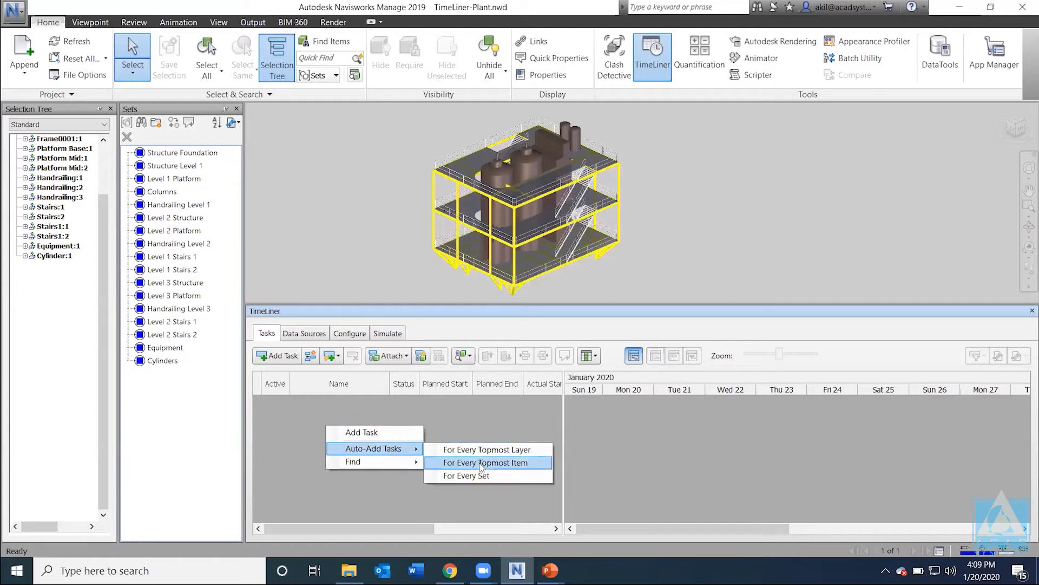
pyautogui.click(483, 476)
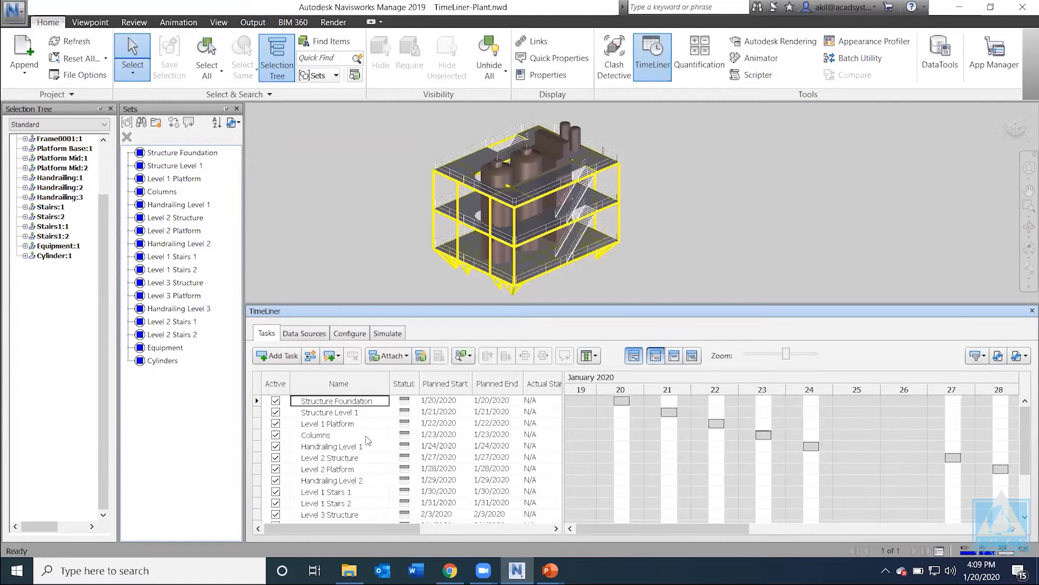
# Step: Select the Structure Level 1 task and widen the task table until the Actual Start and Actual End columns are fully shown
pyautogui.click(337, 411)
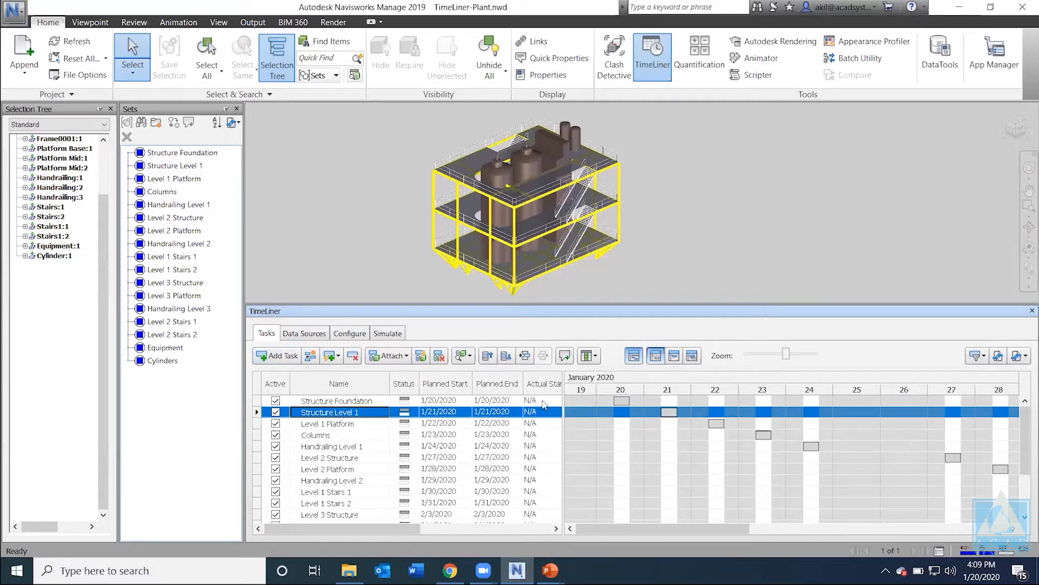
pyautogui.moveTo(564, 383); pyautogui.dragTo(582, 383)
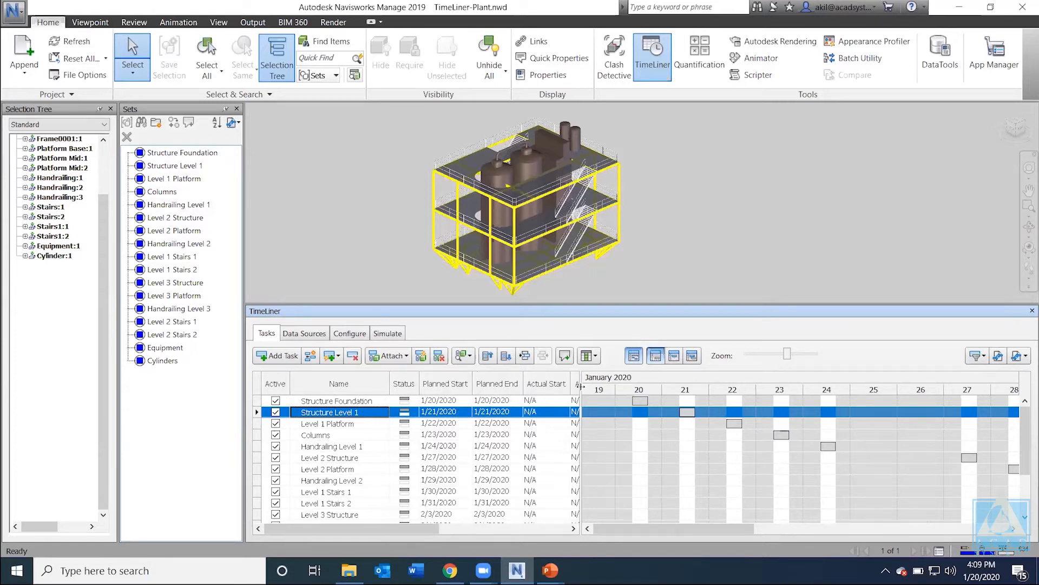
pyautogui.moveTo(578, 384); pyautogui.dragTo(638, 386)
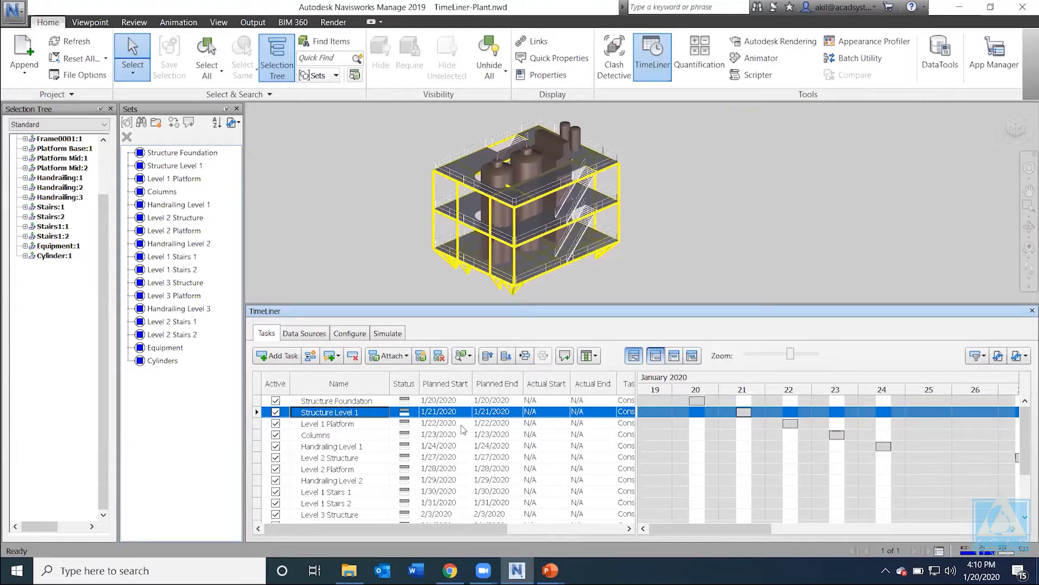
# Step: Keep the Structure Foundation task's planned start at 1/20/2020 and set its planned end to 1/27/2020
pyautogui.click(445, 401)
pyautogui.click(457, 403)
pyautogui.click(467, 401)
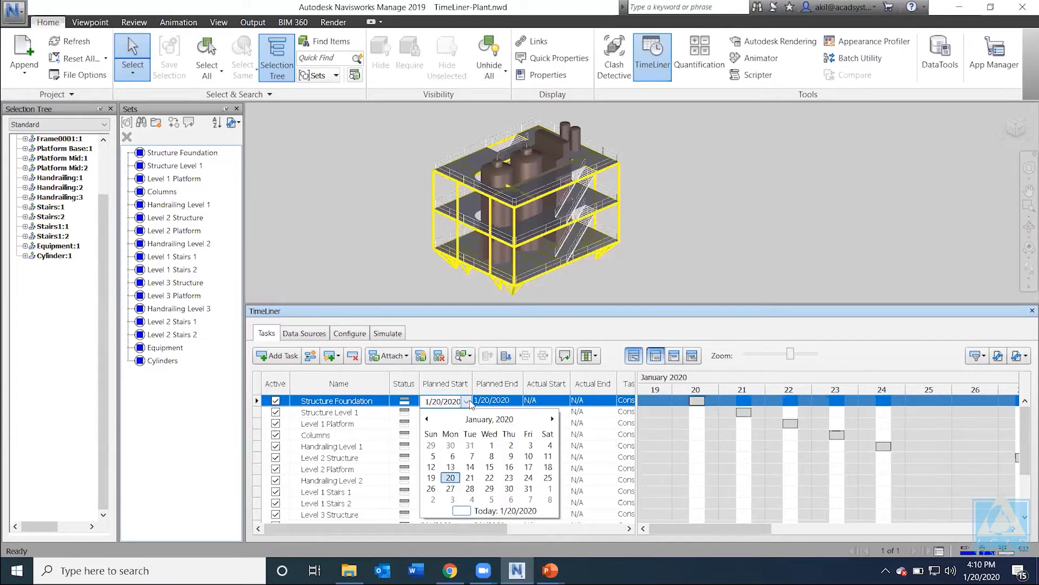
pyautogui.click(466, 402)
pyautogui.click(495, 401)
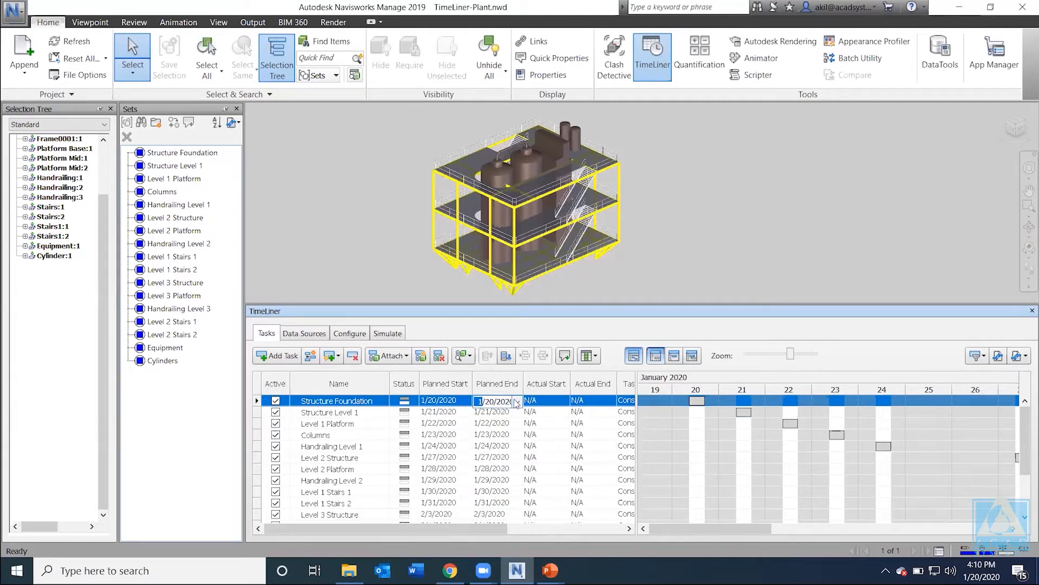
pyautogui.click(519, 401)
pyautogui.click(504, 489)
# Step: Schedule the Structure Level 1 task with a planned start of 1/27/2020 and a planned end of 2/3/2020
pyautogui.click(491, 402)
pyautogui.click(431, 416)
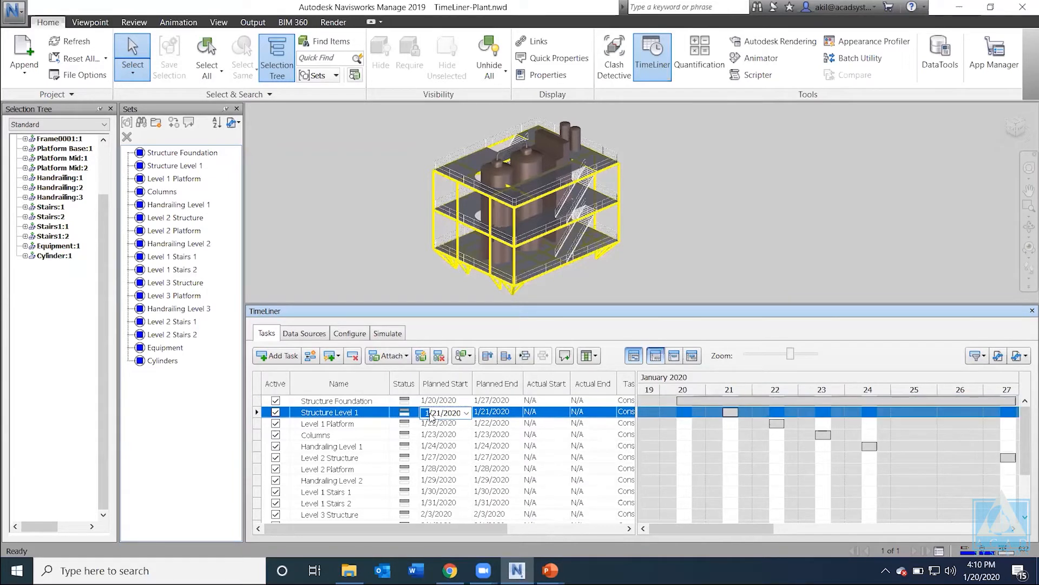
pyautogui.click(490, 412)
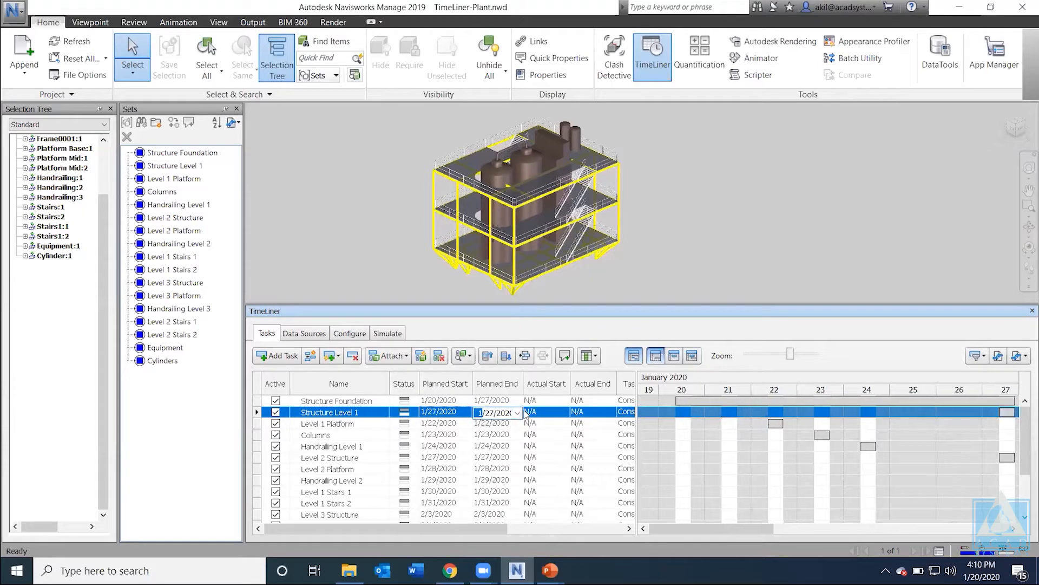
pyautogui.click(518, 413)
pyautogui.scroll(1, 507, 501)
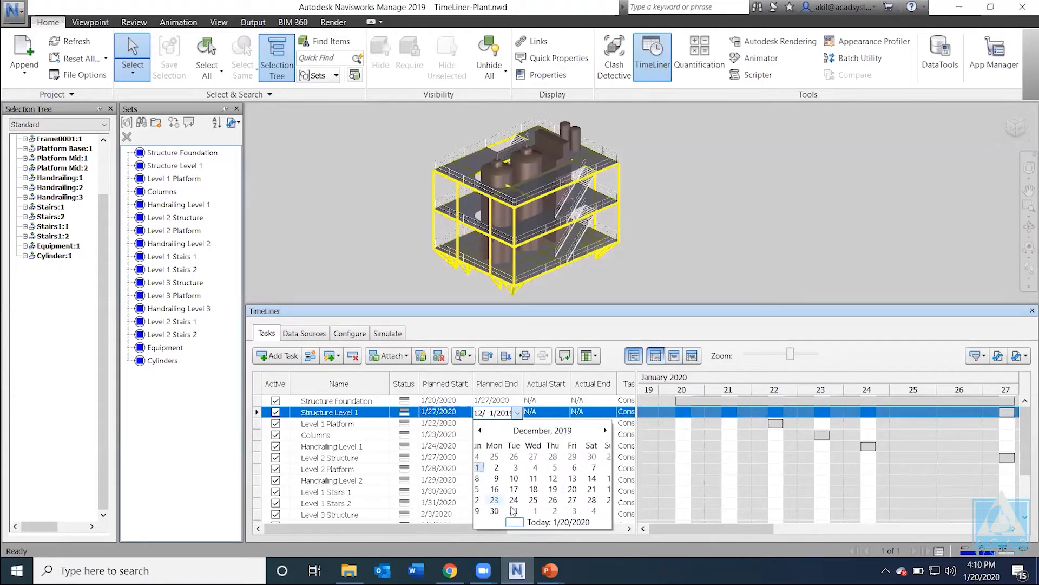
pyautogui.scroll(-2, 529, 493)
pyautogui.scroll(1, 507, 497)
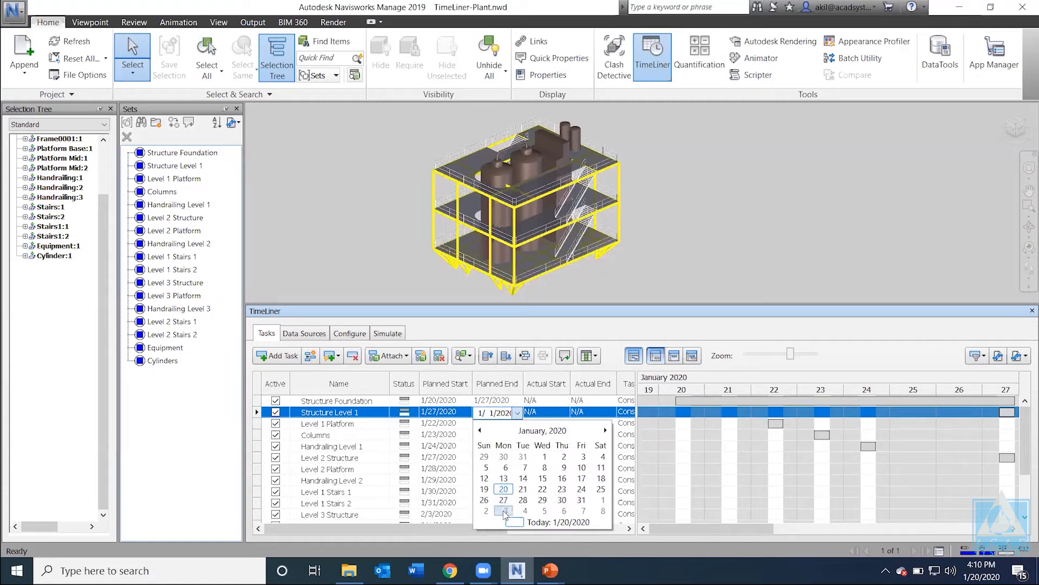
pyautogui.click(502, 511)
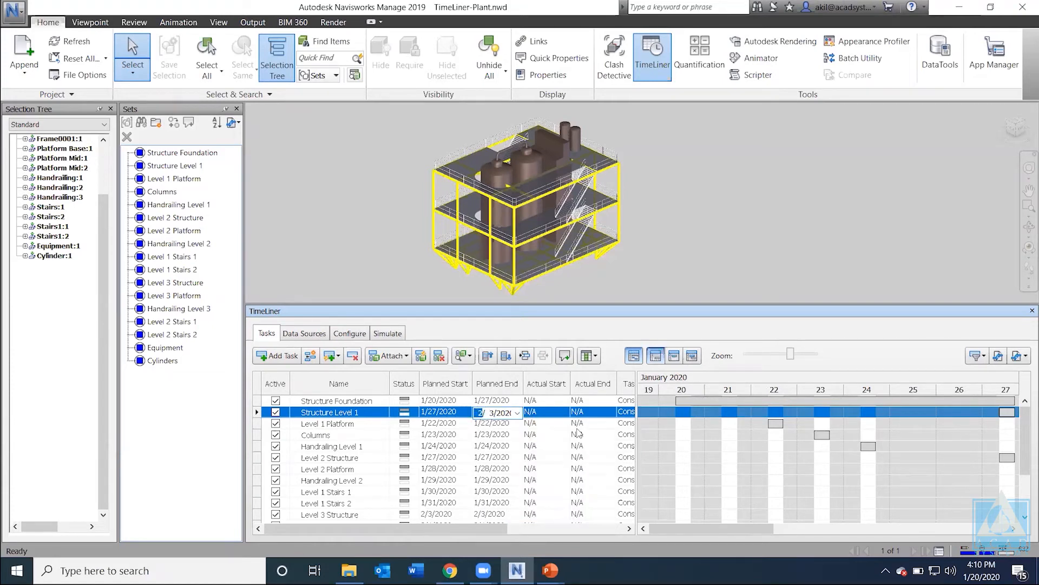
pyautogui.click(447, 402)
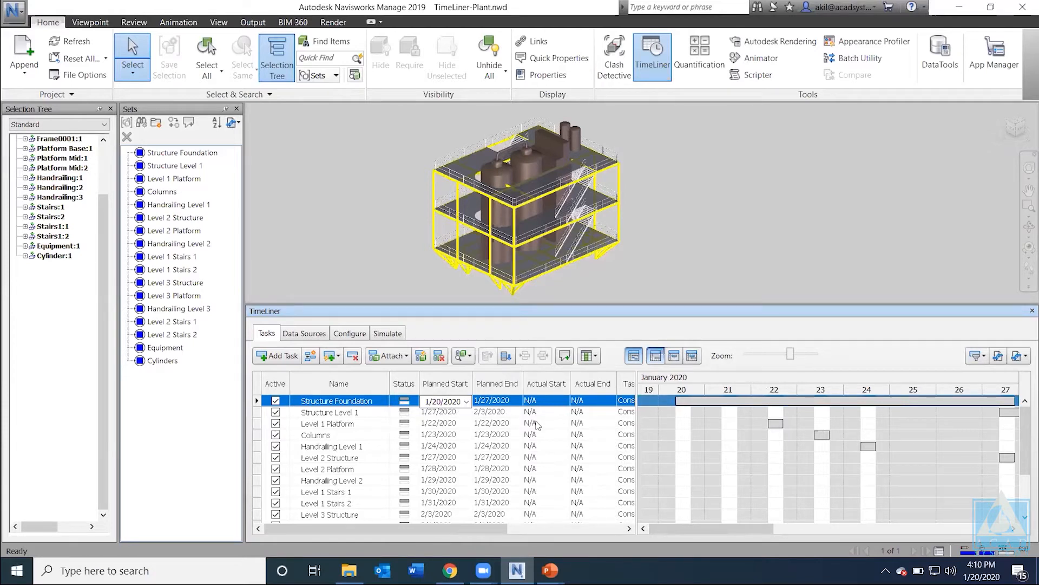
# Step: Schedule the Level 1 Platform task with a planned start of 2/3/2020 and a planned end of 2/10/2020
pyautogui.moveTo(699, 535); pyautogui.dragTo(795, 503)
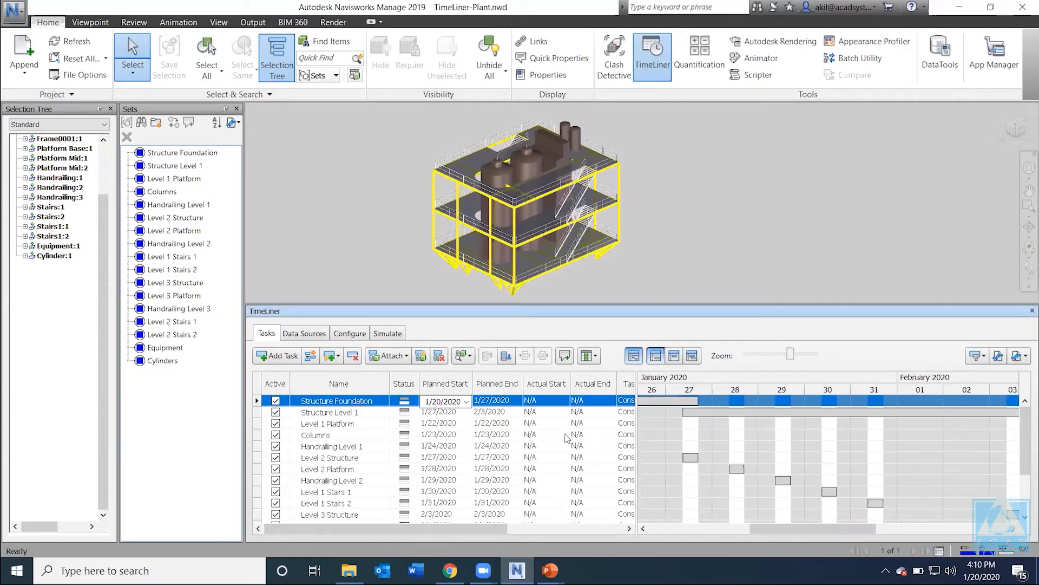
pyautogui.click(485, 412)
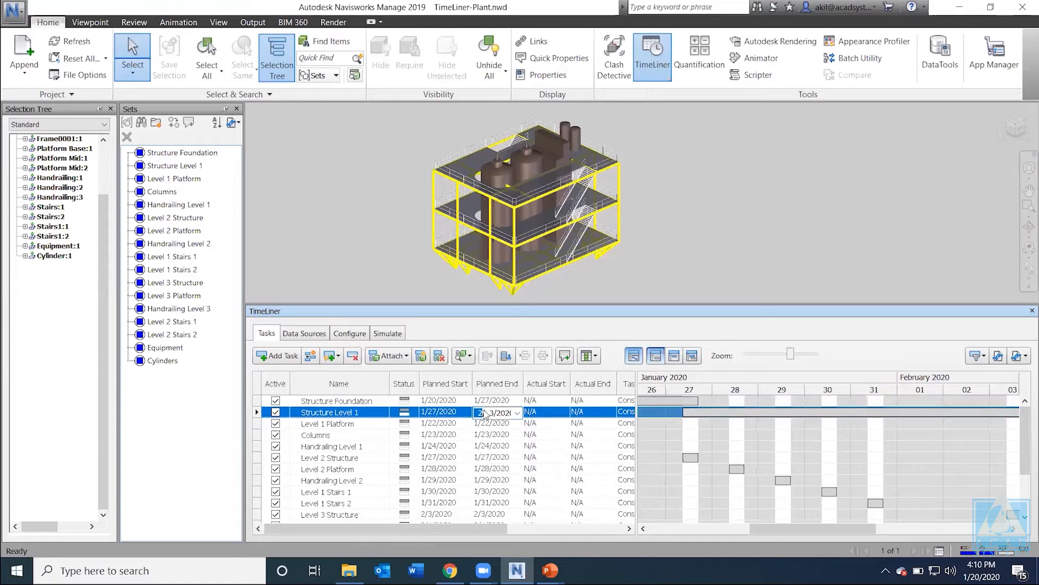
pyautogui.click(429, 424)
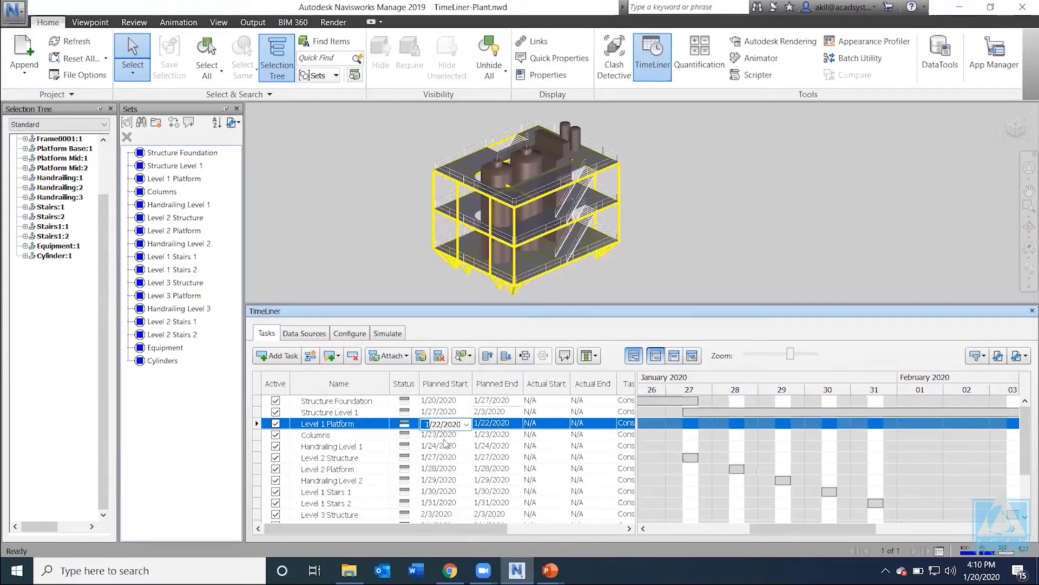
pyautogui.write('2/3')
pyautogui.click(492, 424)
pyautogui.click(517, 424)
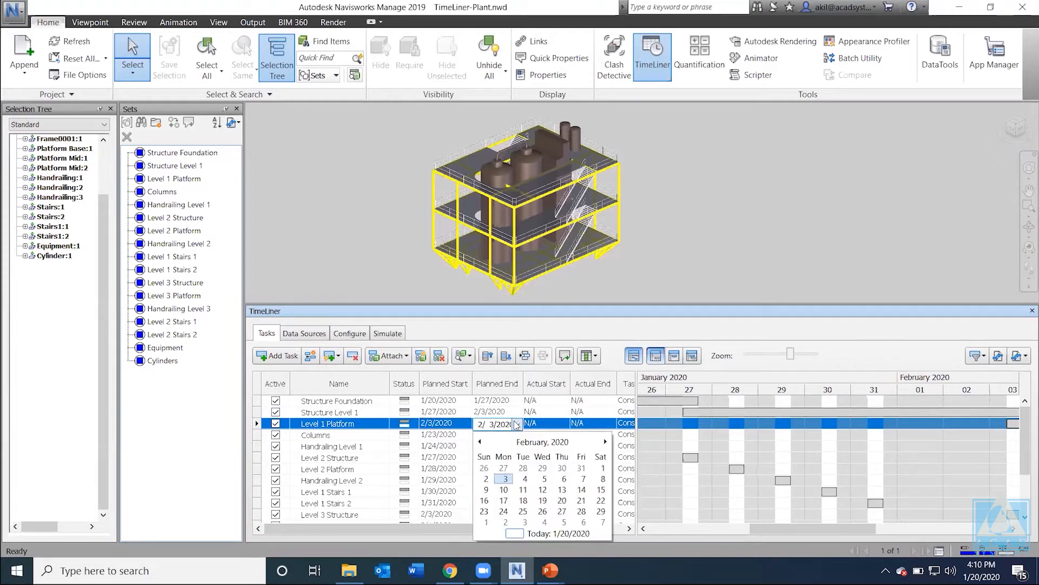
pyautogui.click(504, 489)
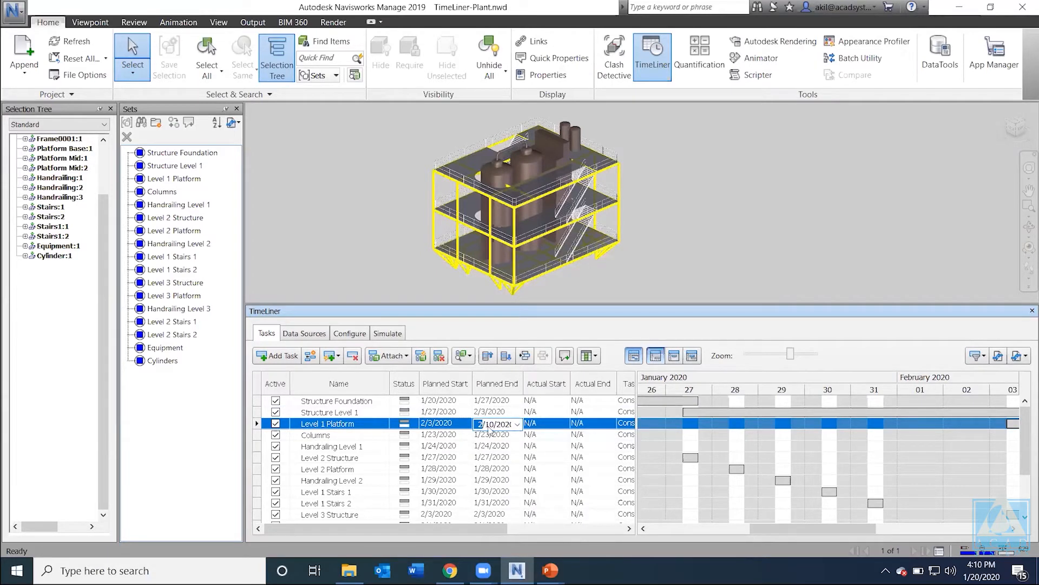
# Step: Set the Columns task's planned start to 2/10/2020 and its planned end to 2/17/2020
pyautogui.click(441, 435)
pyautogui.write('2/10')
pyautogui.click(493, 436)
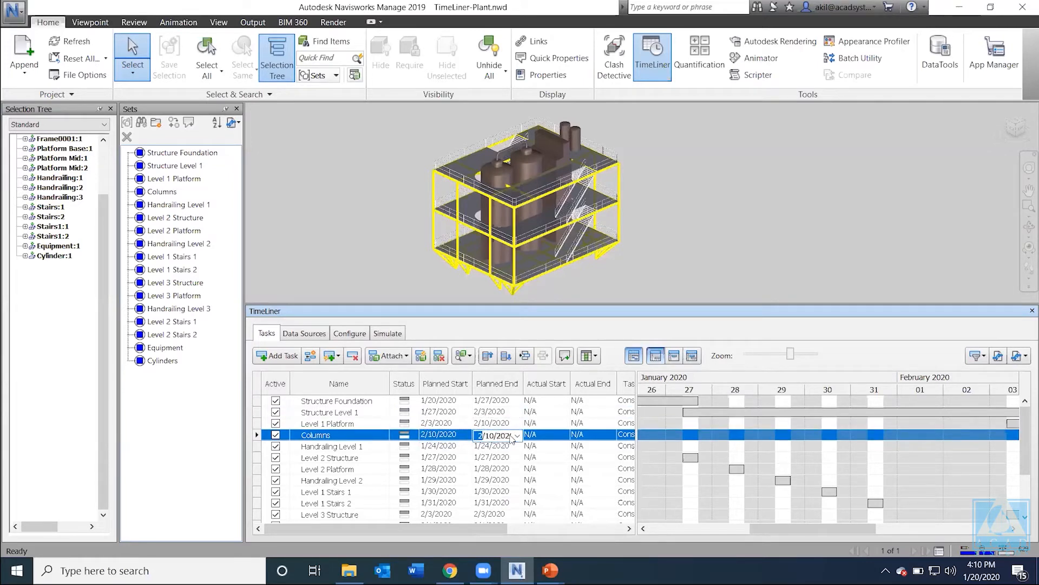
pyautogui.click(517, 436)
pyautogui.click(505, 512)
# Step: Set the Handrailing Level 1 task's planned start to 2/17/2020 and its planned end to 2/24/2020
pyautogui.click(441, 447)
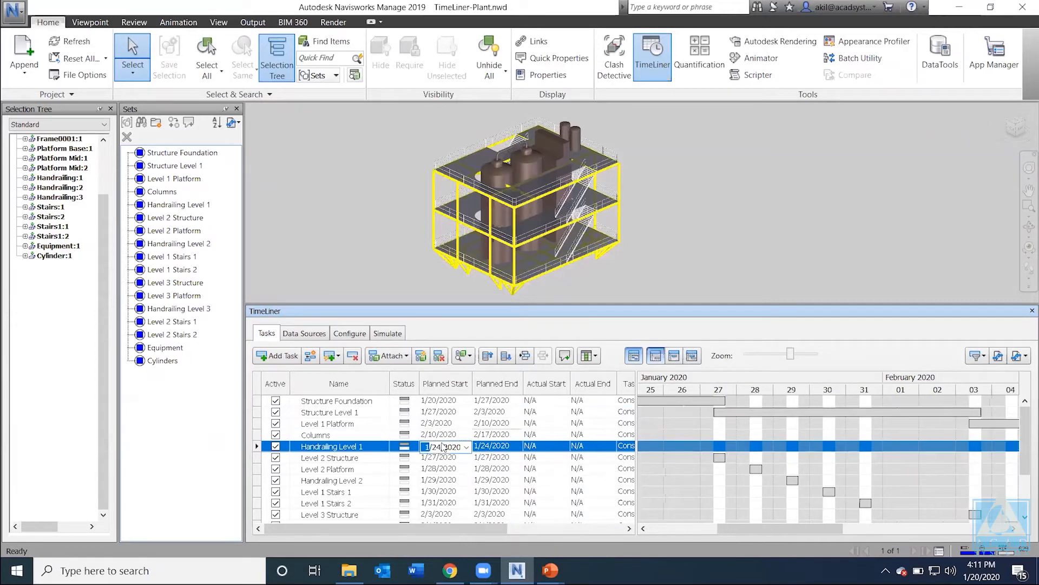
pyautogui.click(490, 435)
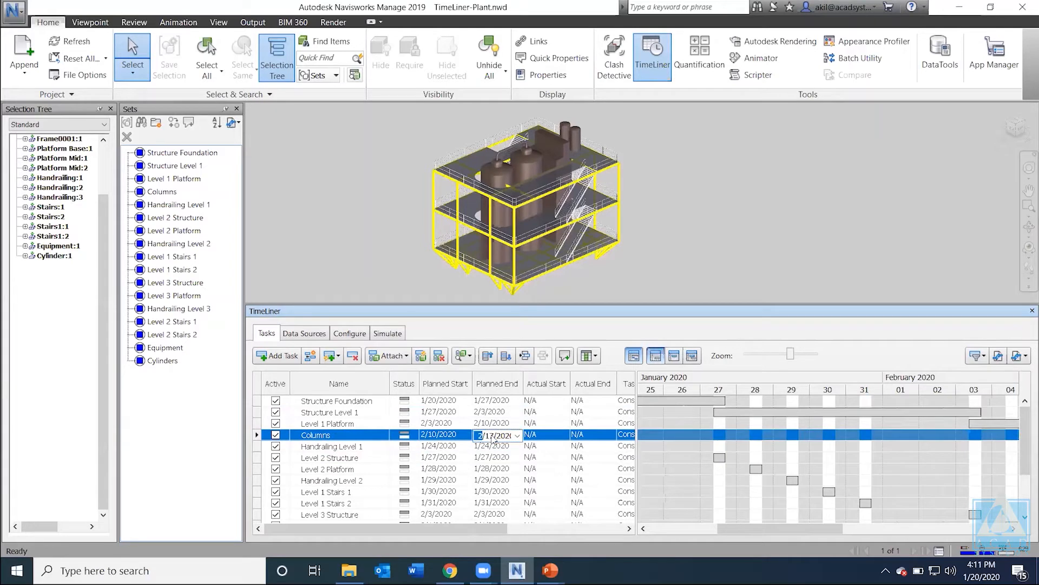
pyautogui.click(448, 447)
pyautogui.click(495, 449)
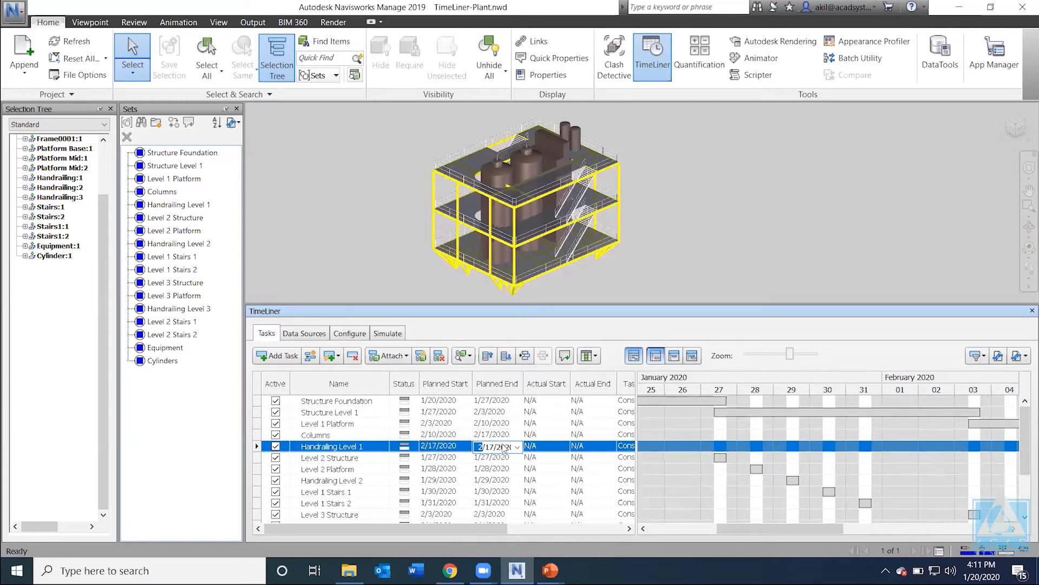
pyautogui.click(518, 447)
pyautogui.click(509, 414)
# Step: Set the Level 2 Structure task's planned start to 2/24/2020 and its planned end to 3/2/2020
pyautogui.click(449, 458)
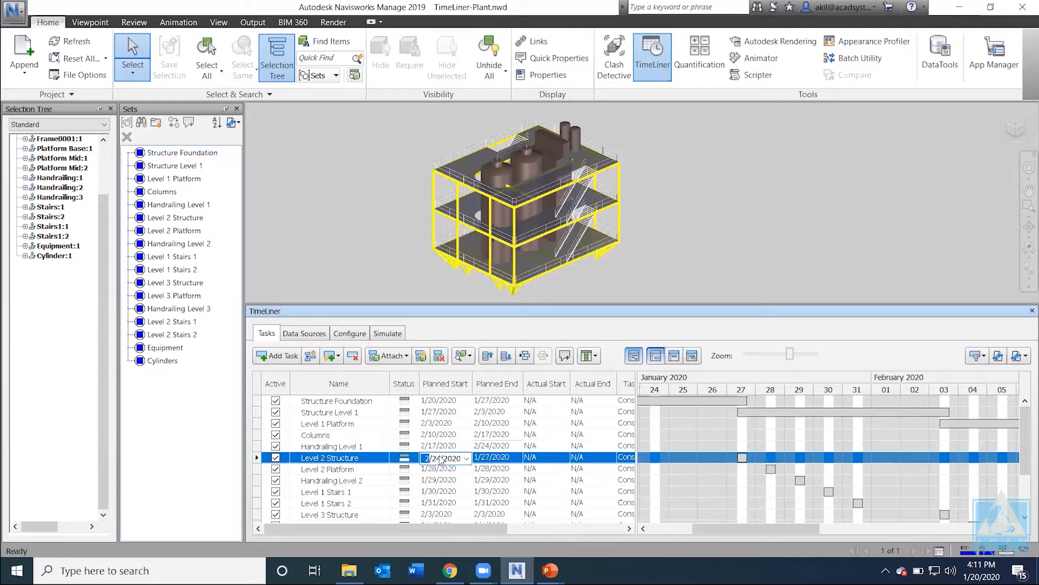
pyautogui.click(505, 459)
pyautogui.click(517, 458)
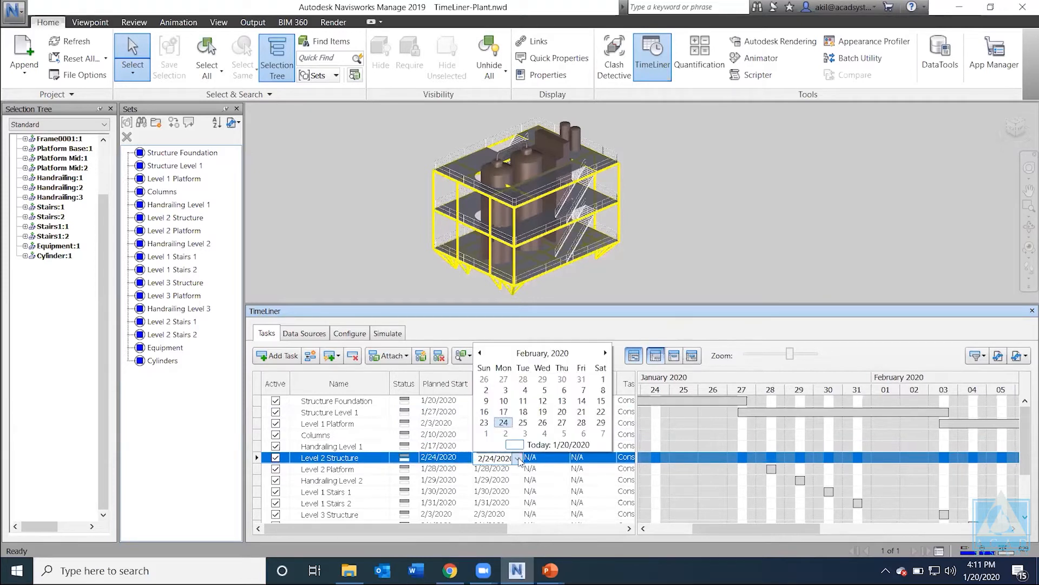
pyautogui.click(507, 434)
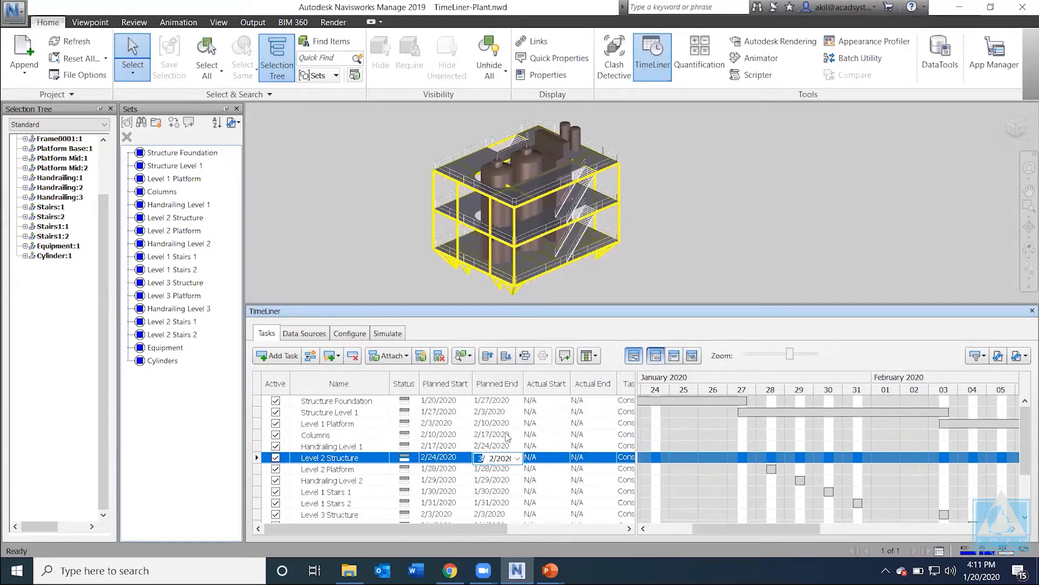
pyautogui.click(518, 458)
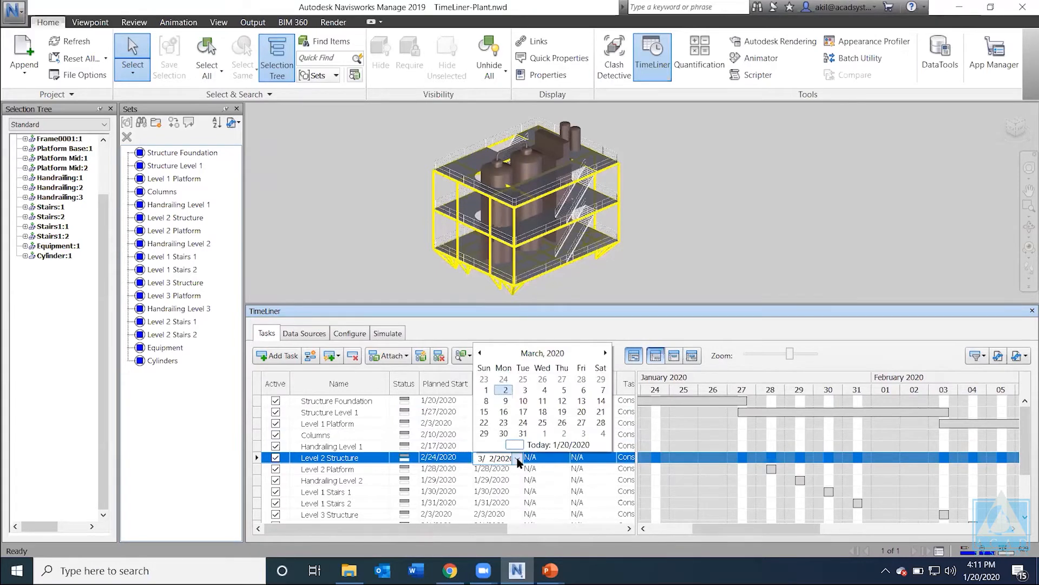
pyautogui.click(506, 391)
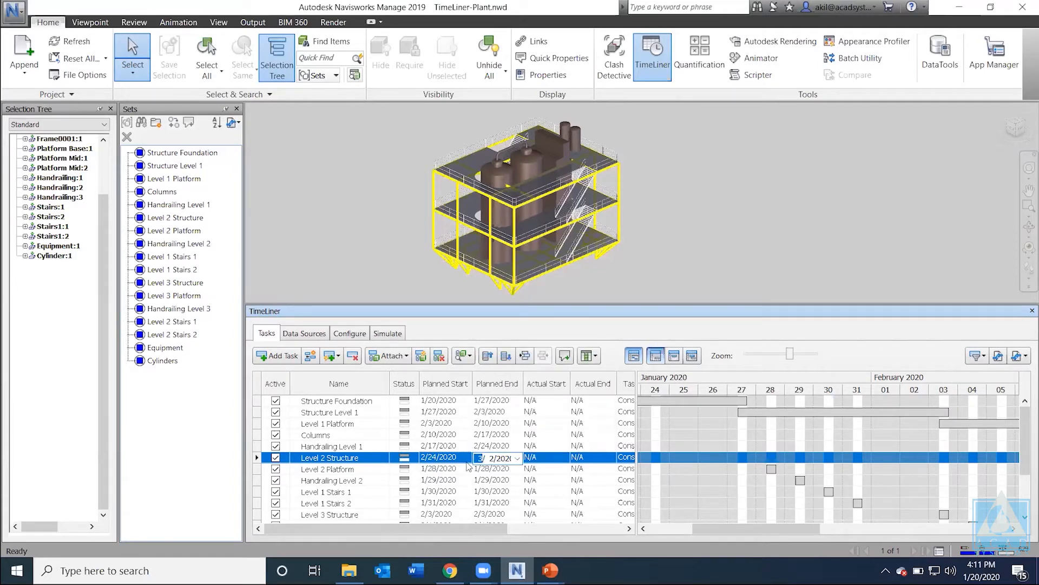
# Step: Set the Level 2 Platform task's planned start to 3/2/2020 and its planned end to 3/9/2020
pyautogui.click(448, 469)
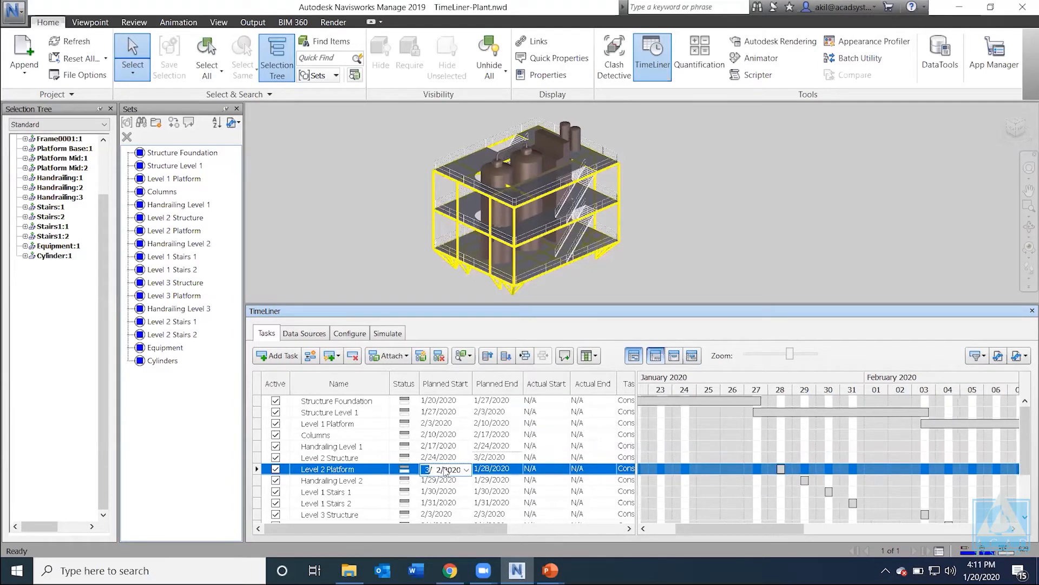
pyautogui.click(490, 469)
pyautogui.click(517, 469)
pyautogui.click(508, 417)
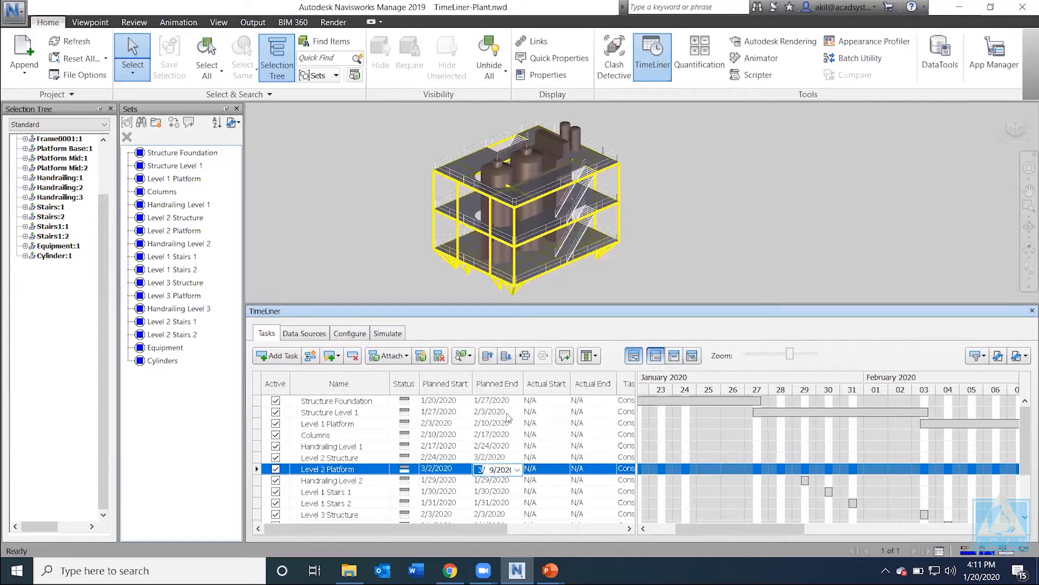
# Step: Schedule the Handrailing Level 2 task with a planned start of 3/9/2020 and a planned end of 3/16/2020
pyautogui.click(443, 483)
pyautogui.click(490, 481)
pyautogui.click(517, 481)
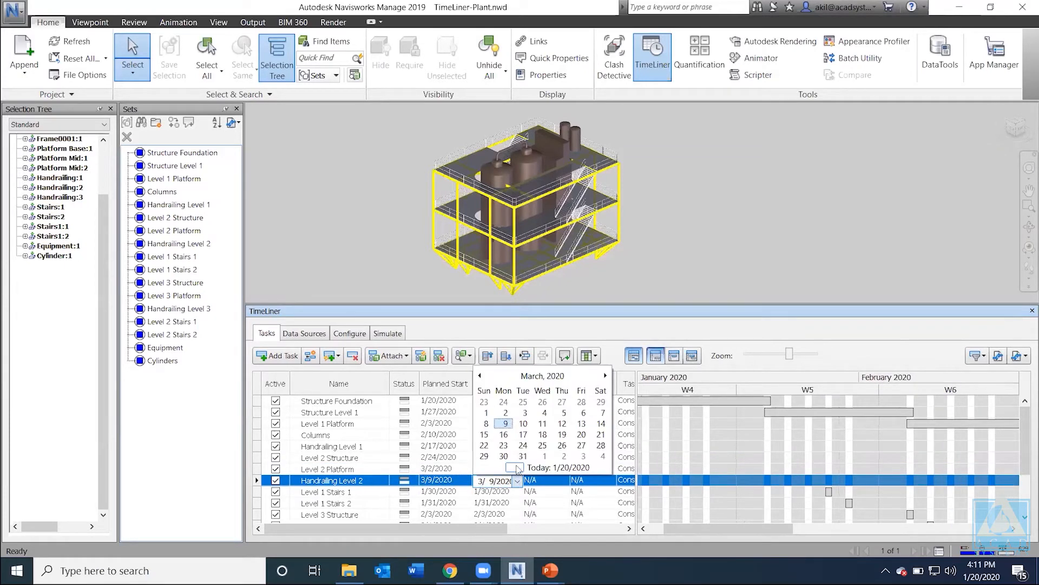
pyautogui.click(504, 434)
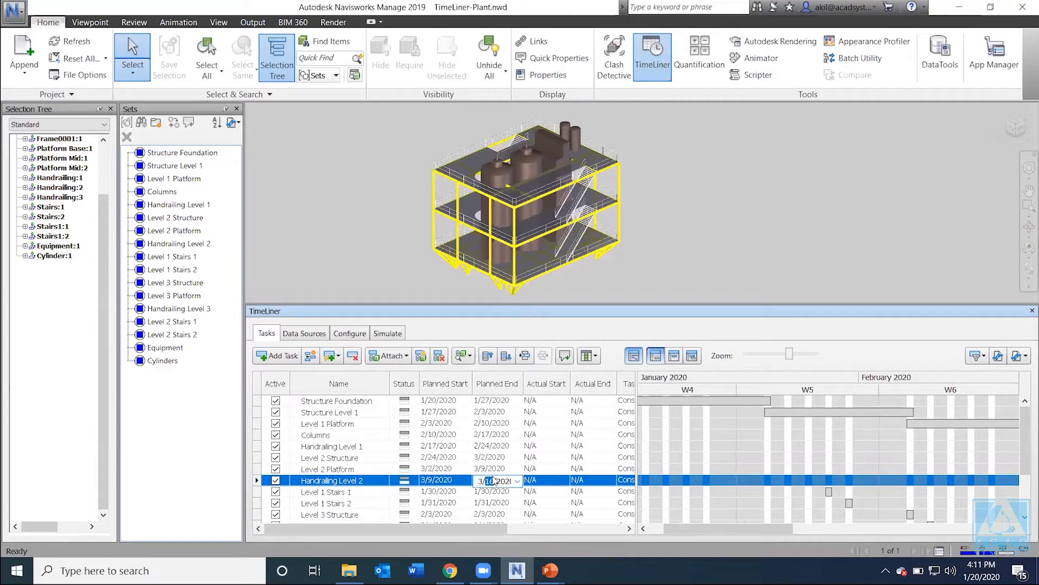
# Step: Set the Level 1 Stairs 1 task's planned start to 3/16/2020 and its planned end to 3/23/2020
pyautogui.click(469, 491)
pyautogui.click(469, 491)
pyautogui.click(466, 492)
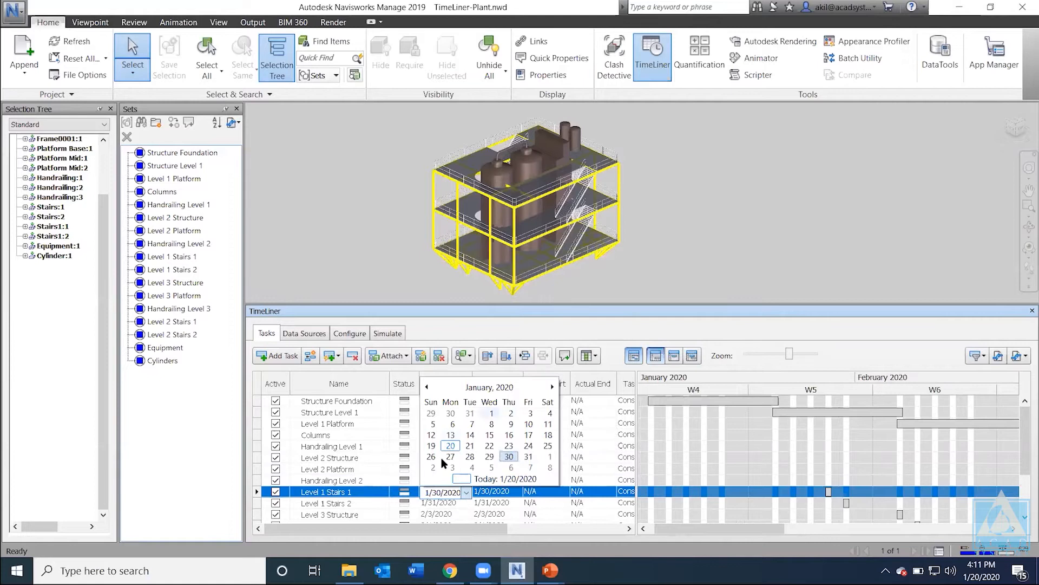
pyautogui.click(467, 493)
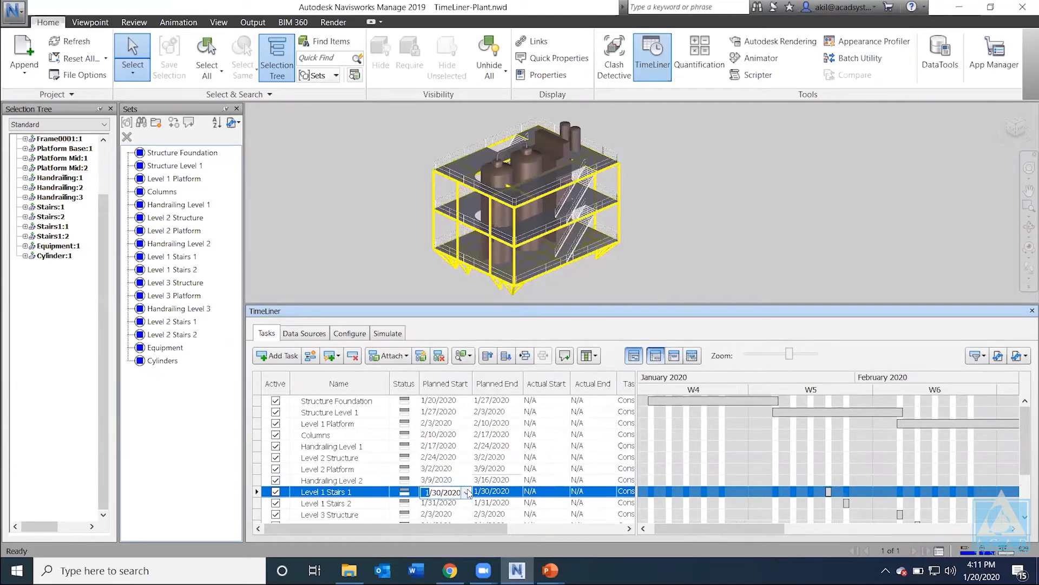
pyautogui.write('3/16/2020')
pyautogui.click(499, 493)
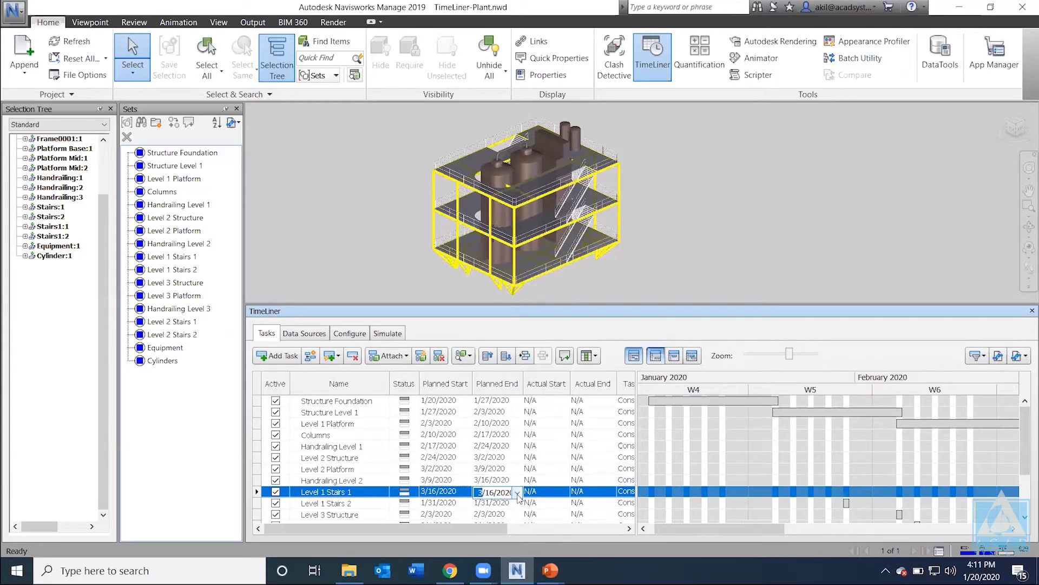
pyautogui.click(518, 493)
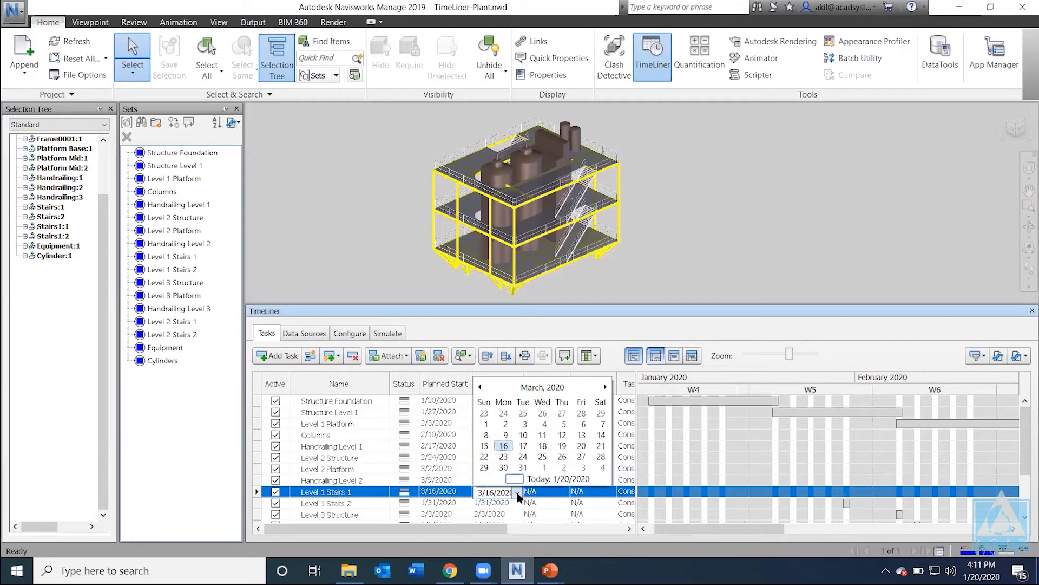
pyautogui.click(505, 459)
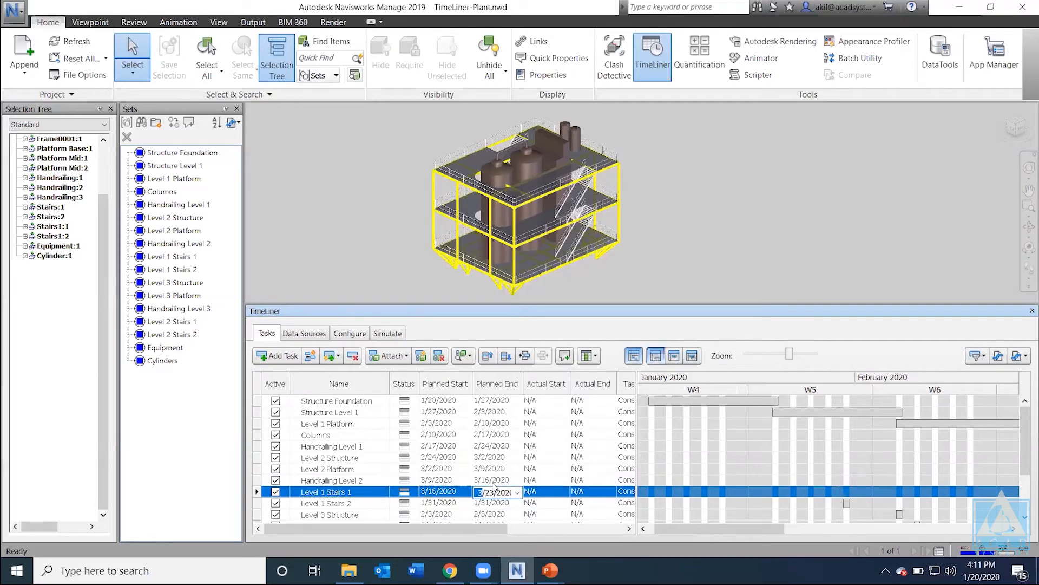
# Step: Set the Level 1 Stairs 2 task's planned start to 3/23/2020 and its planned end to 3/30/2020
pyautogui.click(457, 501)
pyautogui.write('3/23/2020')
pyautogui.click(492, 503)
pyautogui.click(517, 503)
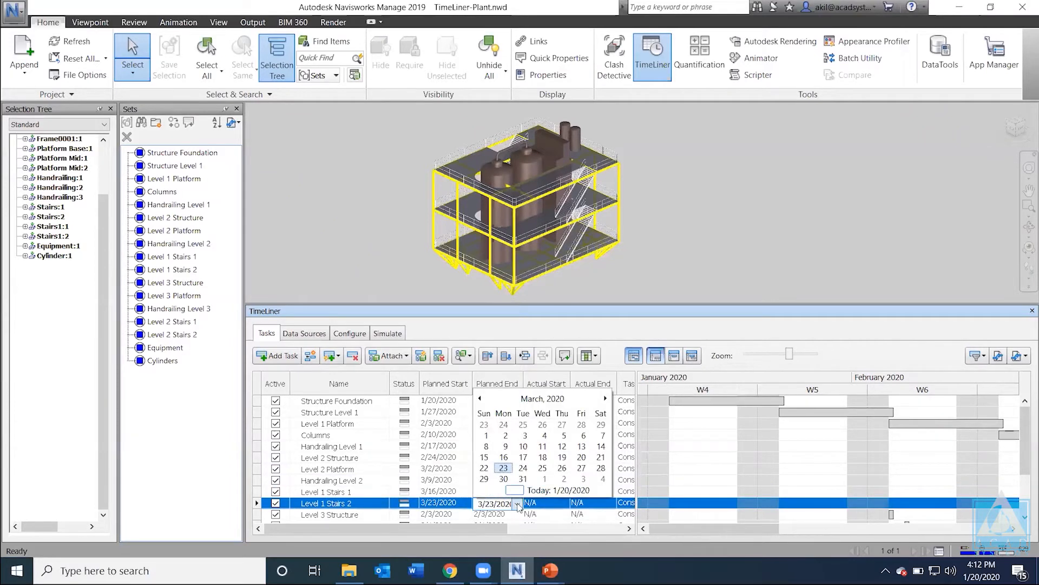
pyautogui.click(503, 479)
# Step: Schedule the Level 3 Structure task with a planned start of 3/30/2020 and a planned end of 4/6/2020
pyautogui.click(458, 514)
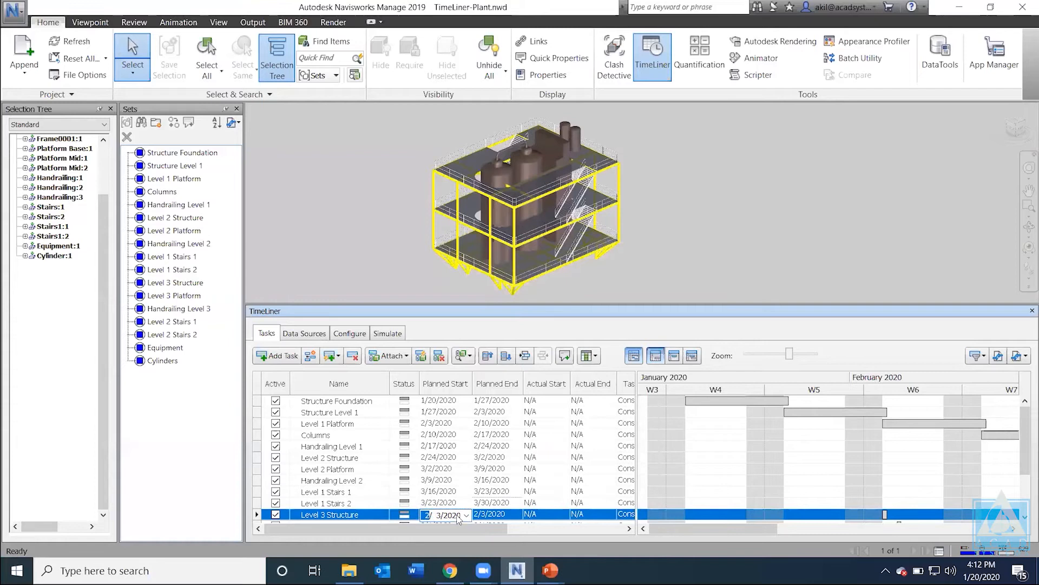
pyautogui.scroll(-2, 1023, 476)
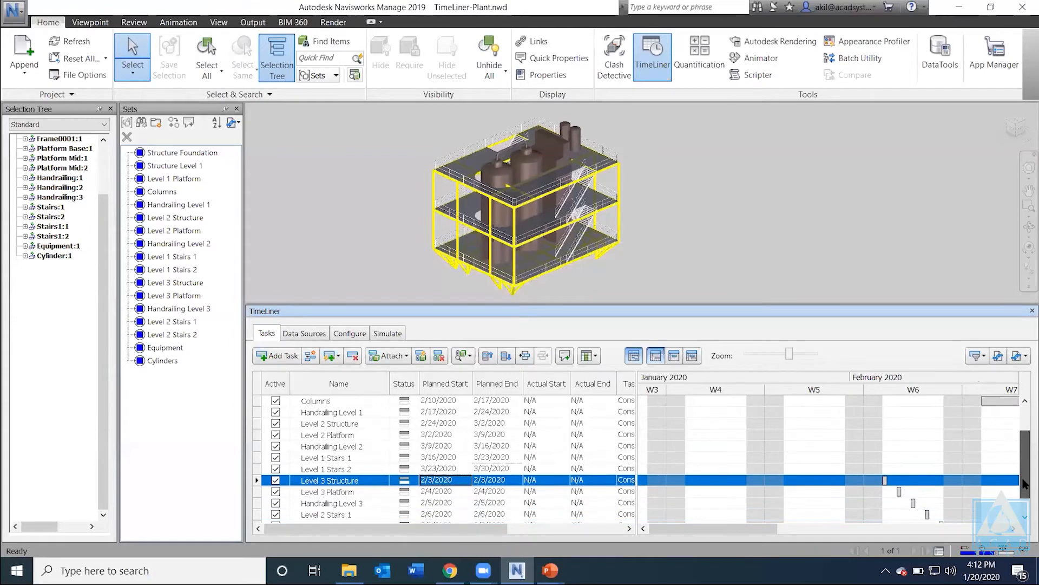
pyautogui.click(496, 434)
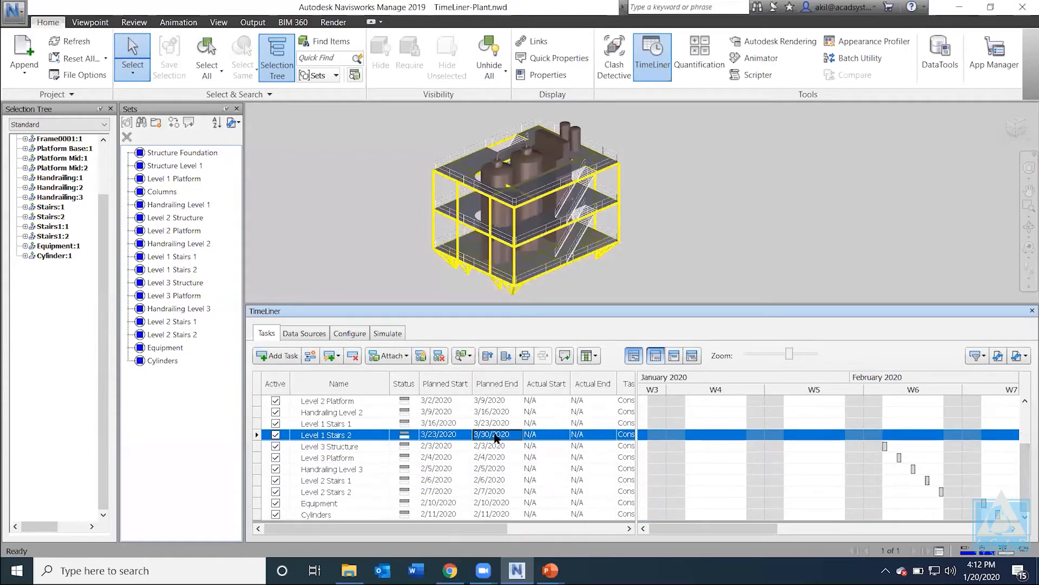
pyautogui.click(438, 446)
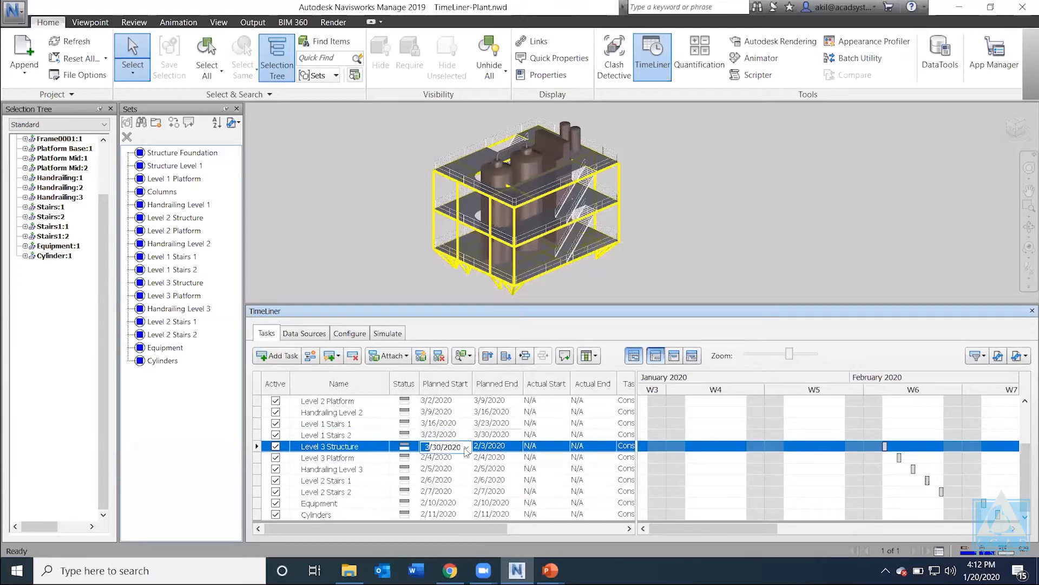
pyautogui.click(486, 446)
pyautogui.click(517, 446)
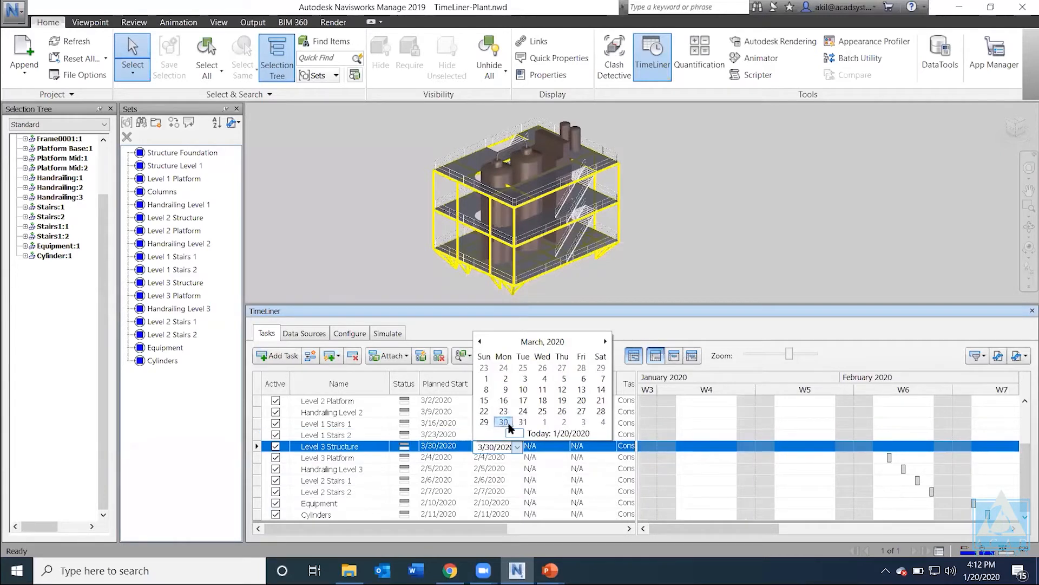
pyautogui.press('Right')
pyautogui.press('Right')
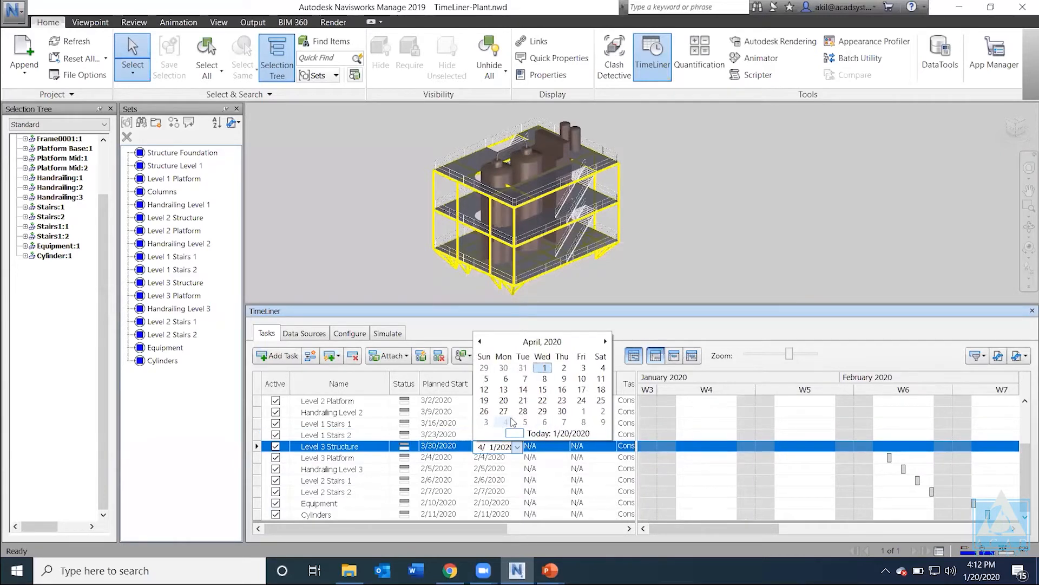
pyautogui.click(506, 379)
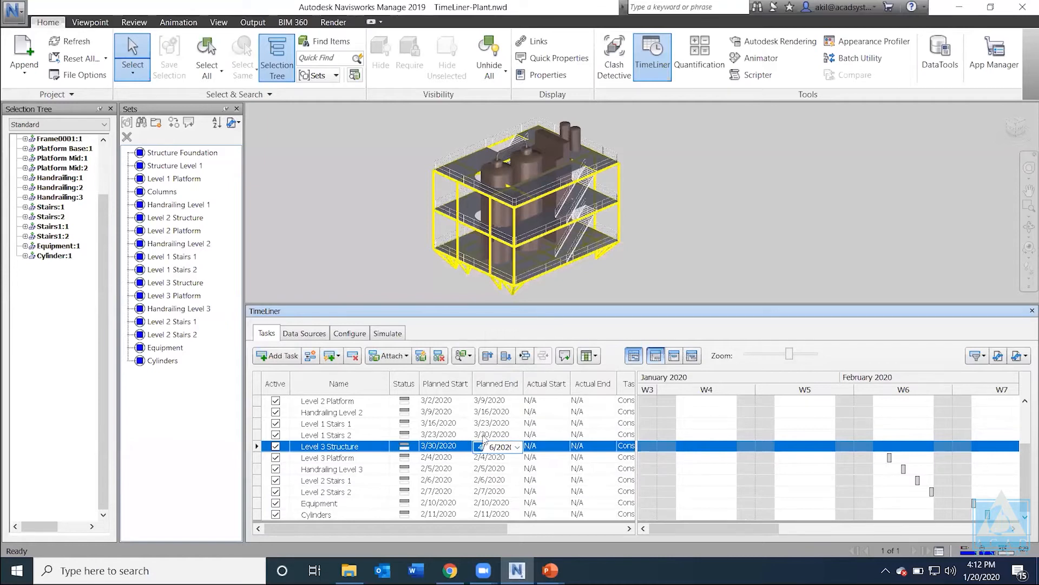
# Step: Set the Level 3 Platform task's planned start to 4/6/2020 and its planned end to 4/13/2020
pyautogui.click(439, 457)
pyautogui.click(495, 458)
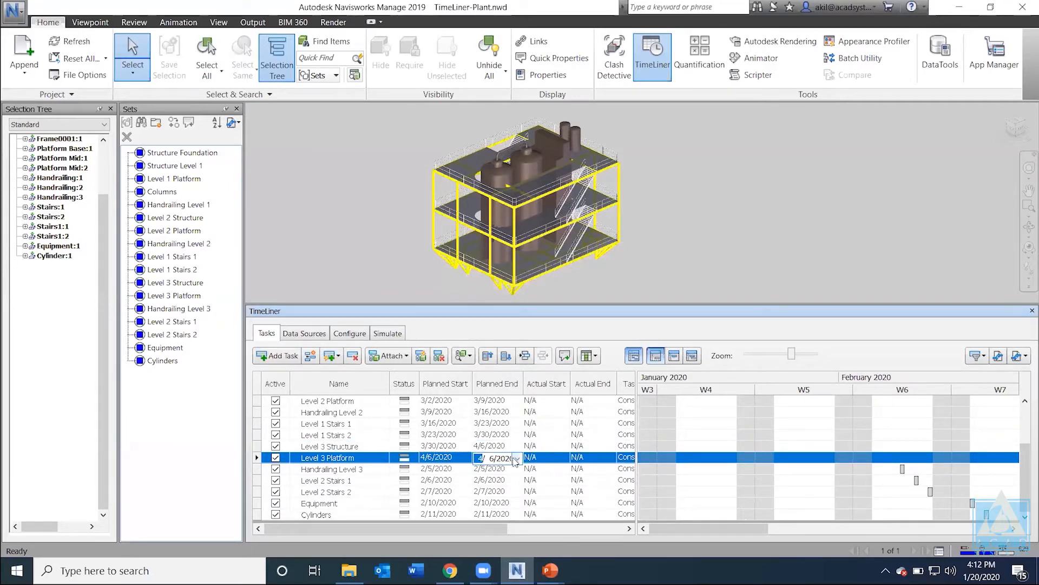
pyautogui.click(516, 459)
pyautogui.click(505, 404)
# Step: Set the Handrailing Level 3 task's planned start to 4/13/2020 and its planned end to 4/20/2020
pyautogui.click(444, 469)
pyautogui.click(494, 468)
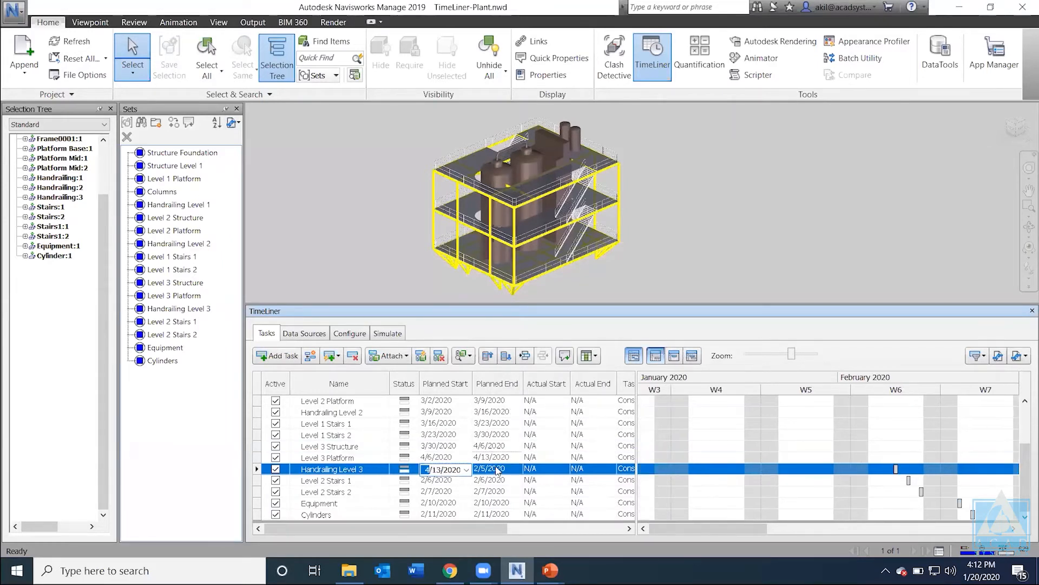
pyautogui.click(517, 470)
pyautogui.click(504, 423)
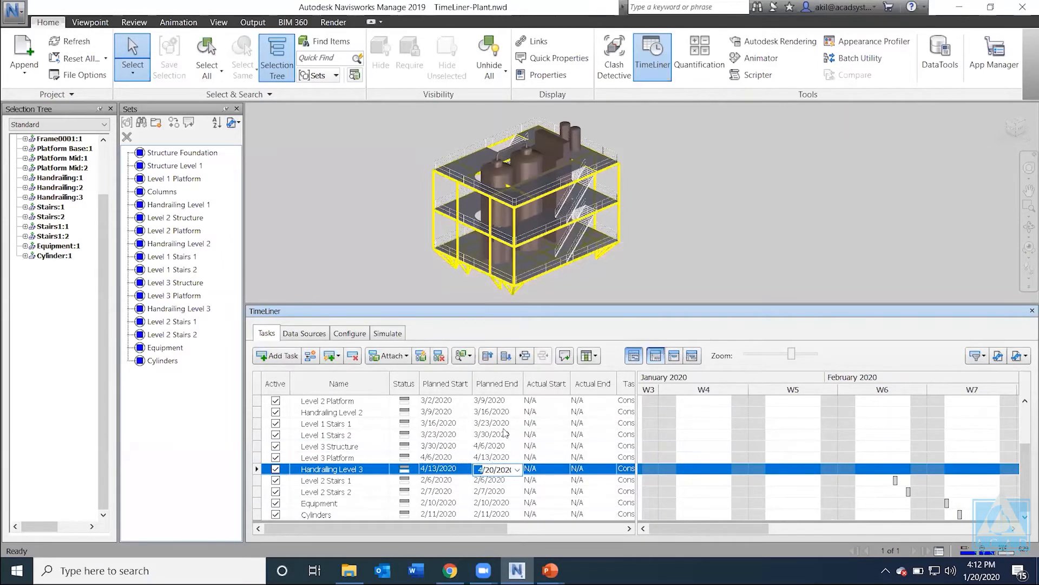
# Step: Schedule the Level 2 Stairs 1 task with a planned start of 4/20/2020 and a planned end of 4/27/2020
pyautogui.click(444, 481)
pyautogui.click(501, 481)
pyautogui.click(516, 481)
pyautogui.click(509, 447)
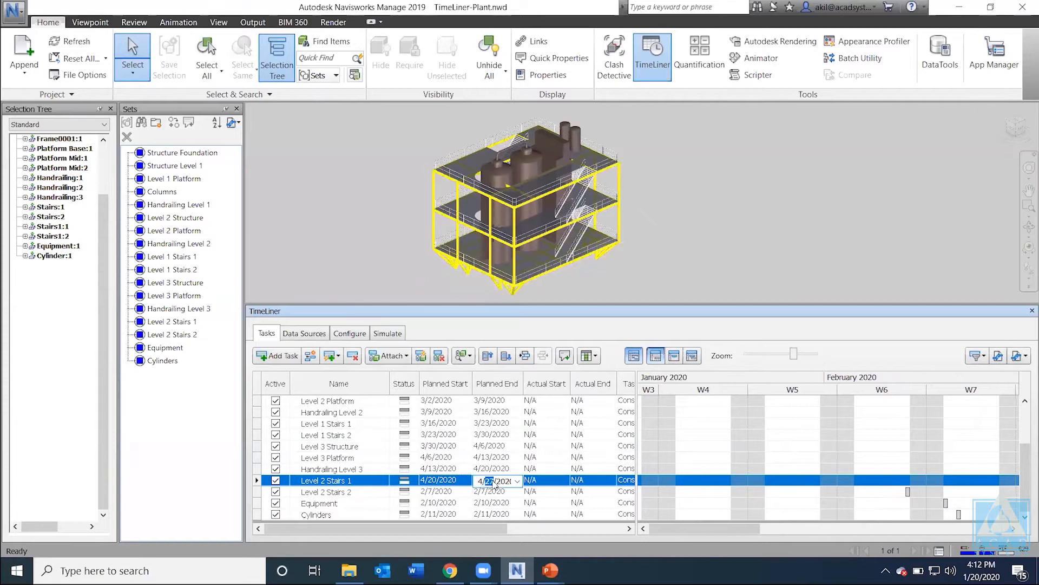
# Step: Set the Level 2 Stairs 2 task's planned start to 4/27/2020 and its planned end to 5/4/2020
pyautogui.click(442, 492)
pyautogui.click(485, 491)
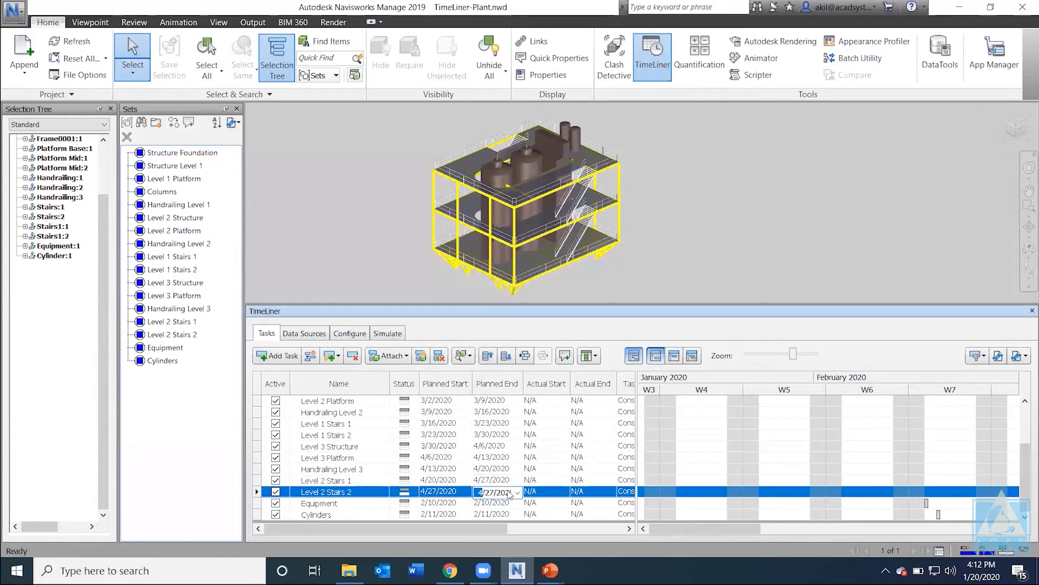
pyautogui.click(516, 492)
pyautogui.click(507, 467)
# Step: Set the Equipment task's planned start to 5/4/2020 and its planned end to 5/11/2020
pyautogui.click(432, 505)
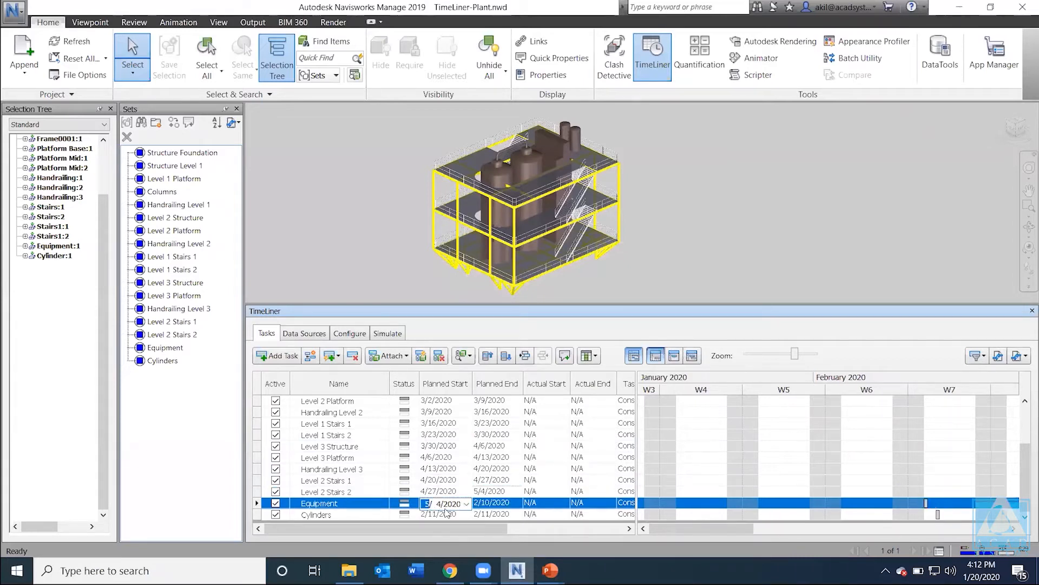
pyautogui.click(495, 505)
pyautogui.click(518, 504)
pyautogui.click(508, 453)
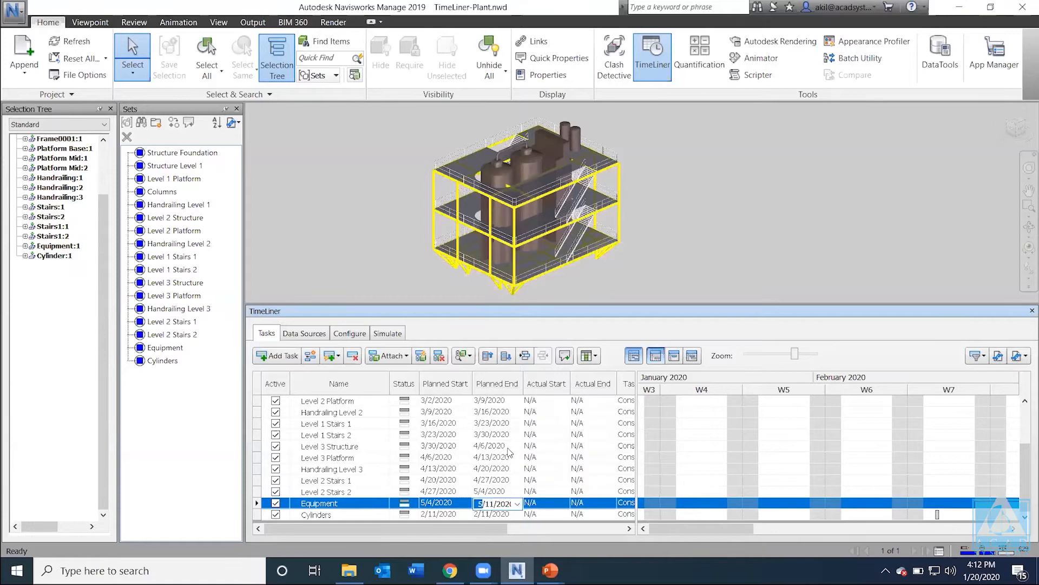
pyautogui.click(492, 504)
# Step: Schedule the Cylinders task with a planned start of 5/11/2020 and a planned end of 5/18/2020
pyautogui.click(428, 514)
pyautogui.write('5/11/2020')
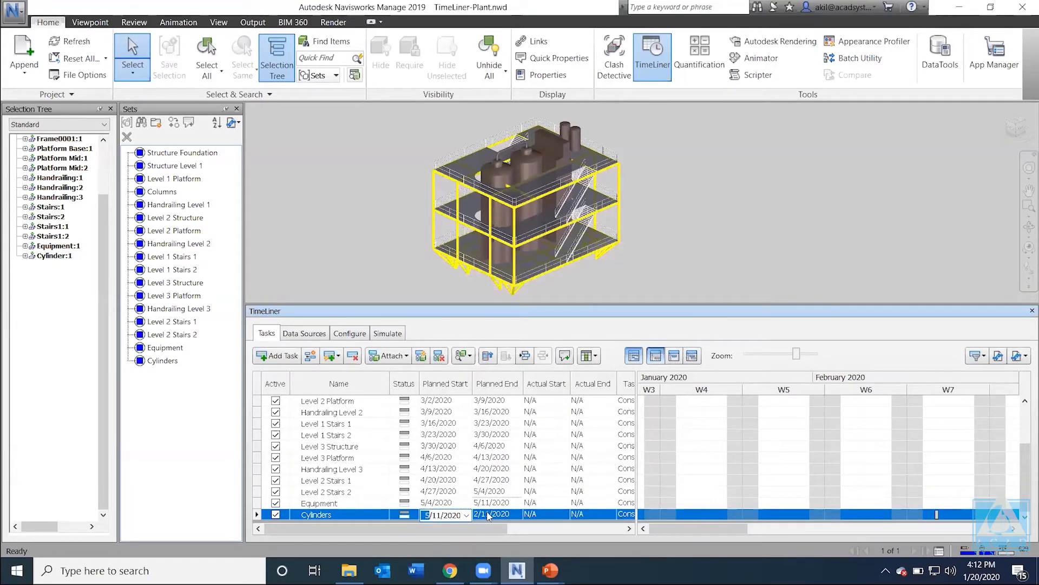
pyautogui.click(489, 514)
pyautogui.click(518, 515)
pyautogui.click(506, 475)
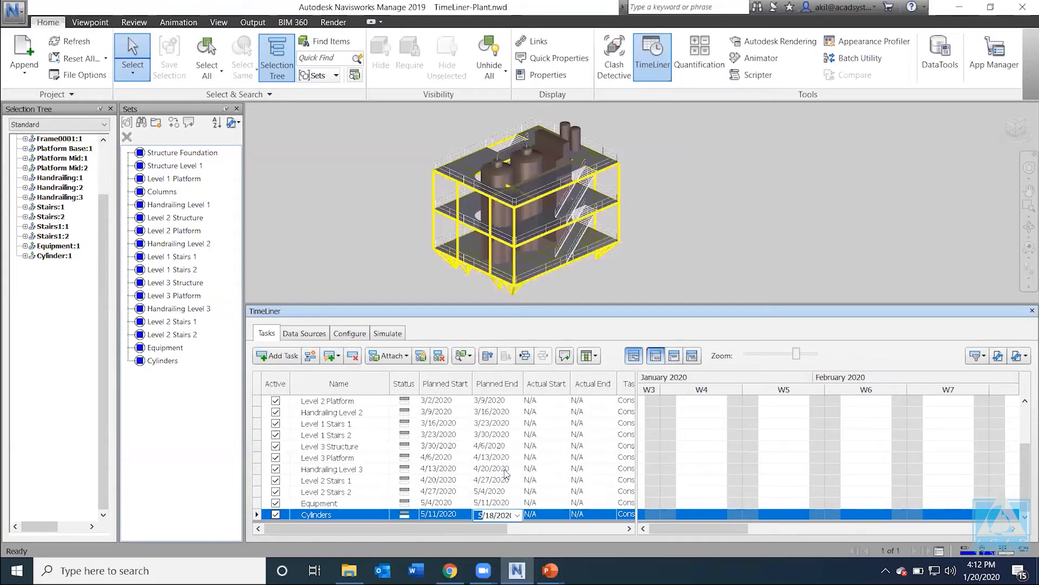
# Step: Examine the full task list and its Gantt bars at the quarter-and-month scale to check the sequence of planned dates
pyautogui.scroll(2, 753, 490)
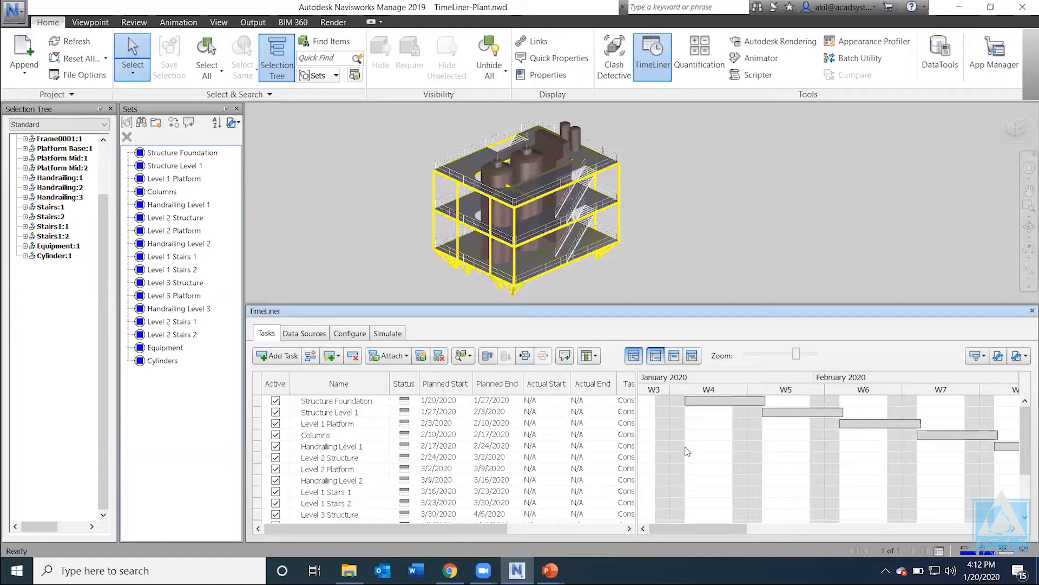
pyautogui.moveTo(701, 527)
pyautogui.mouseDown()
pyautogui.moveTo(822, 532)
pyautogui.moveTo(712, 530)
pyautogui.mouseUp()
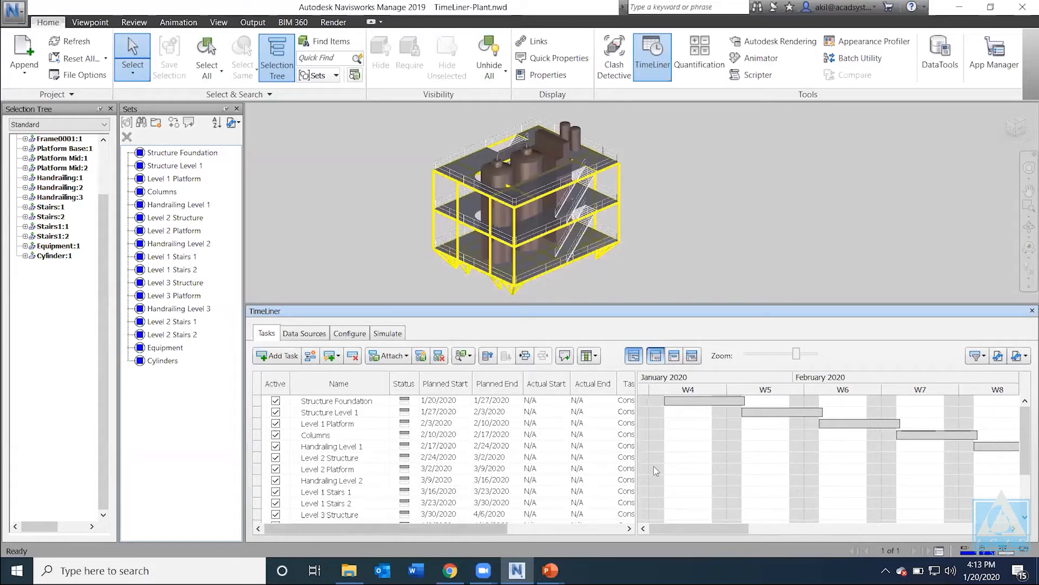
pyautogui.moveTo(1024, 424); pyautogui.dragTo(1023, 491)
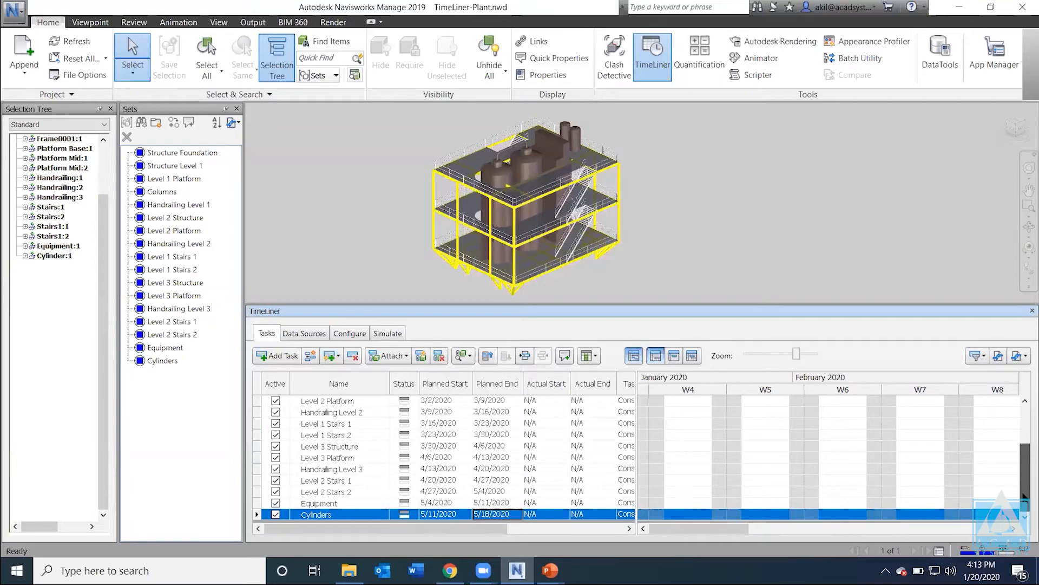
pyautogui.moveTo(1025, 480); pyautogui.dragTo(1025, 380)
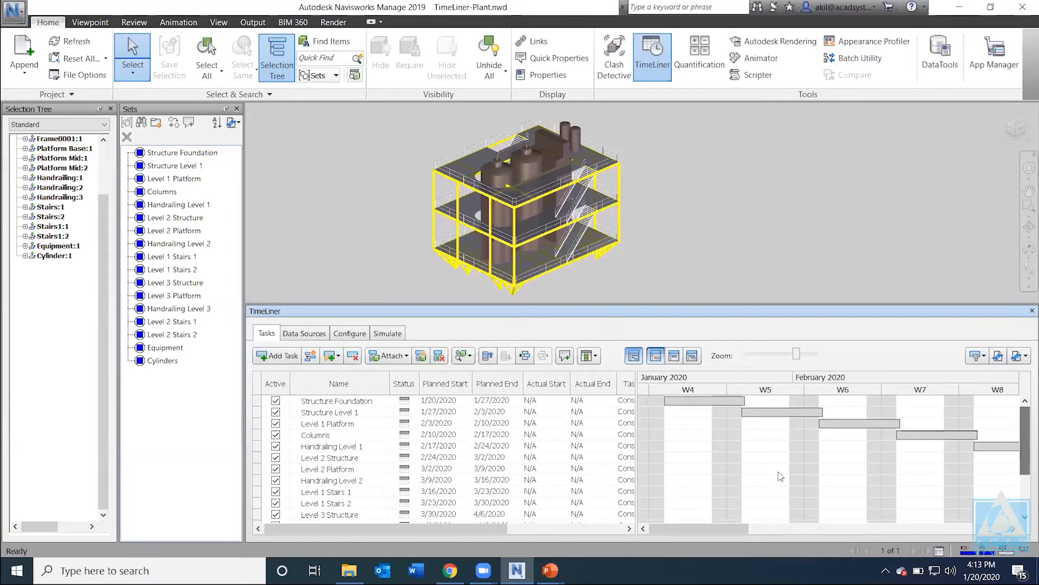
pyautogui.scroll(-5, 746, 458)
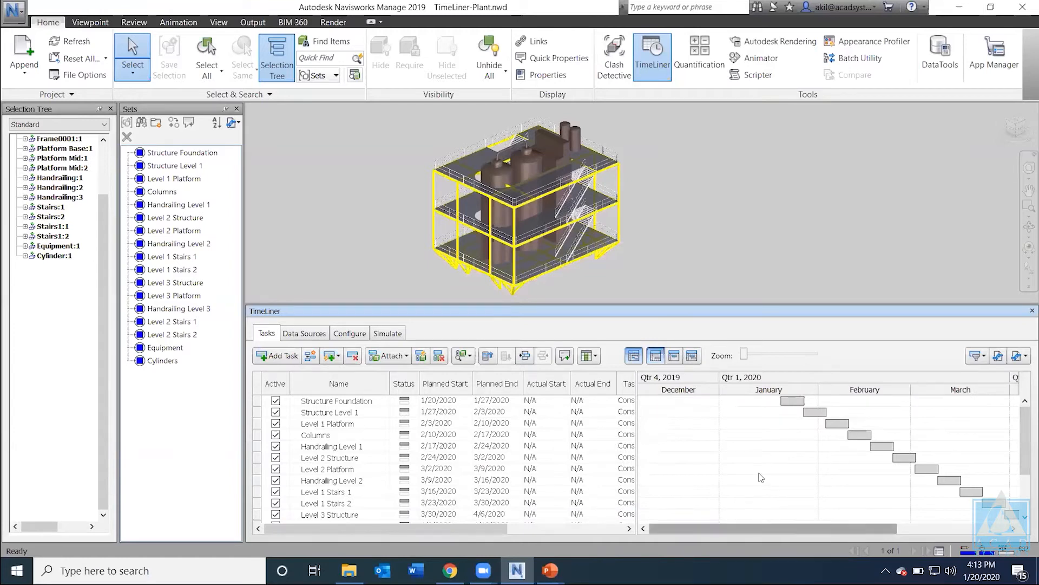
pyautogui.scroll(5, 773, 467)
pyautogui.scroll(-5, 773, 467)
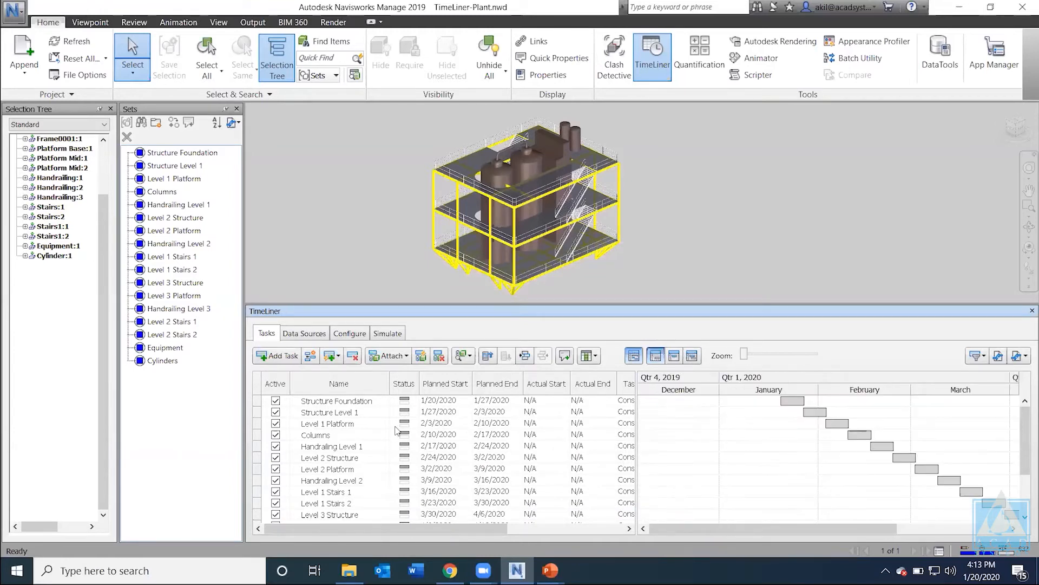
pyautogui.moveTo(757, 530); pyautogui.dragTo(718, 513)
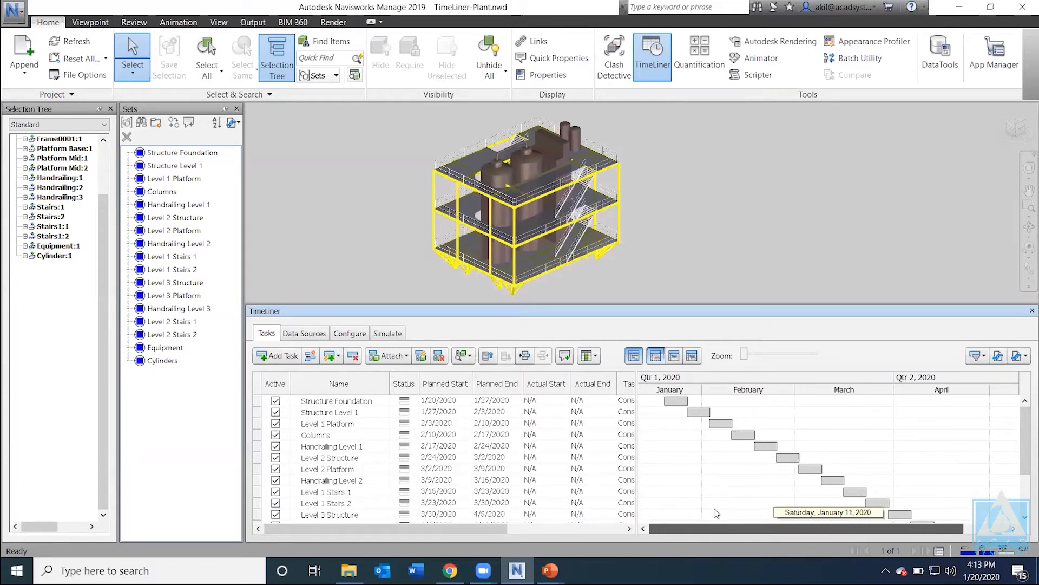
pyautogui.moveTo(717, 512); pyautogui.dragTo(717, 513)
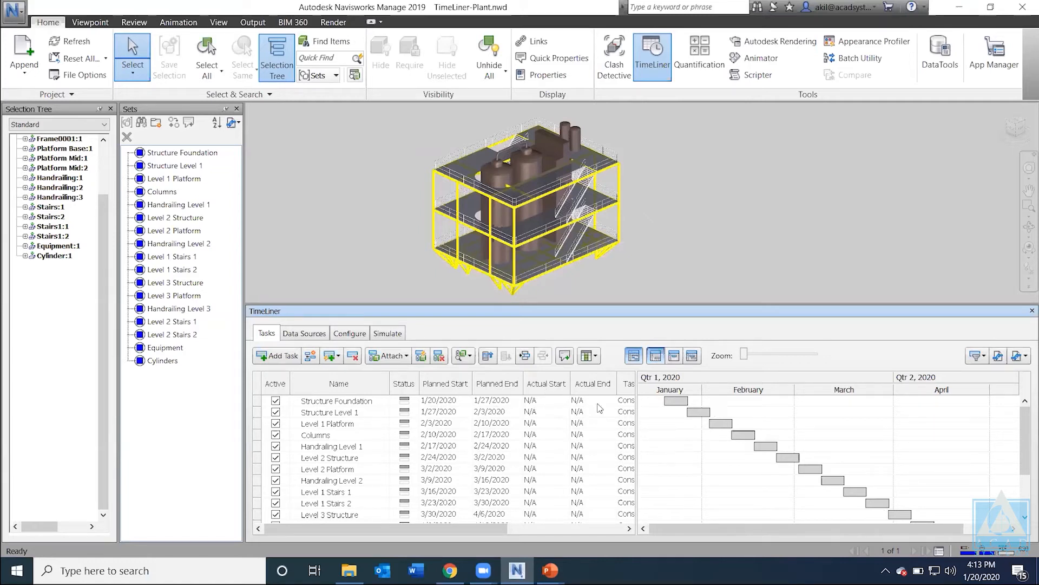
# Step: Set the Structure Foundation task's actual start to 1/23/2020 and its actual end to 1/30/2020
pyautogui.click(550, 401)
pyautogui.click(564, 401)
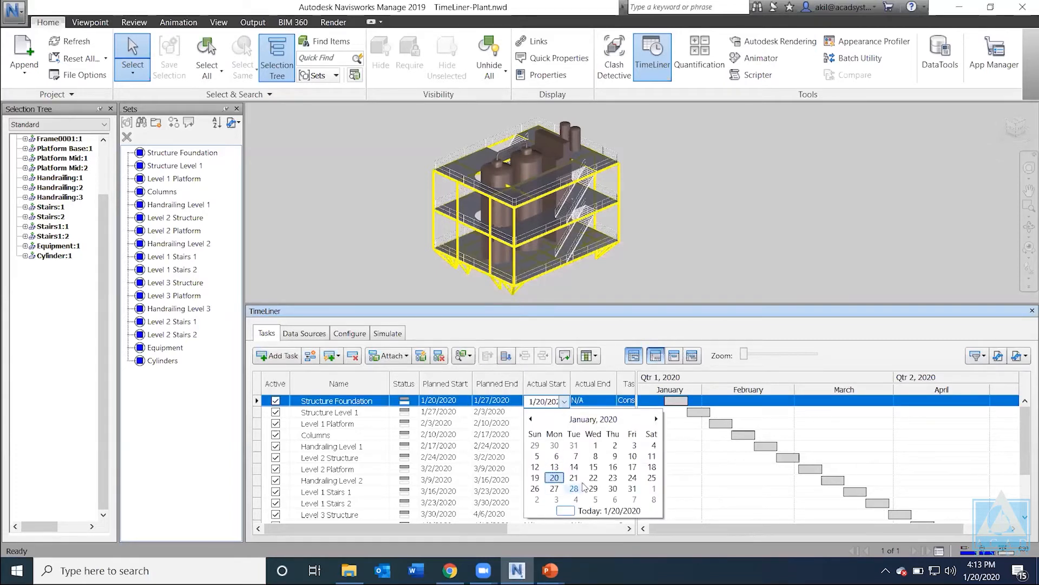
pyautogui.click(614, 478)
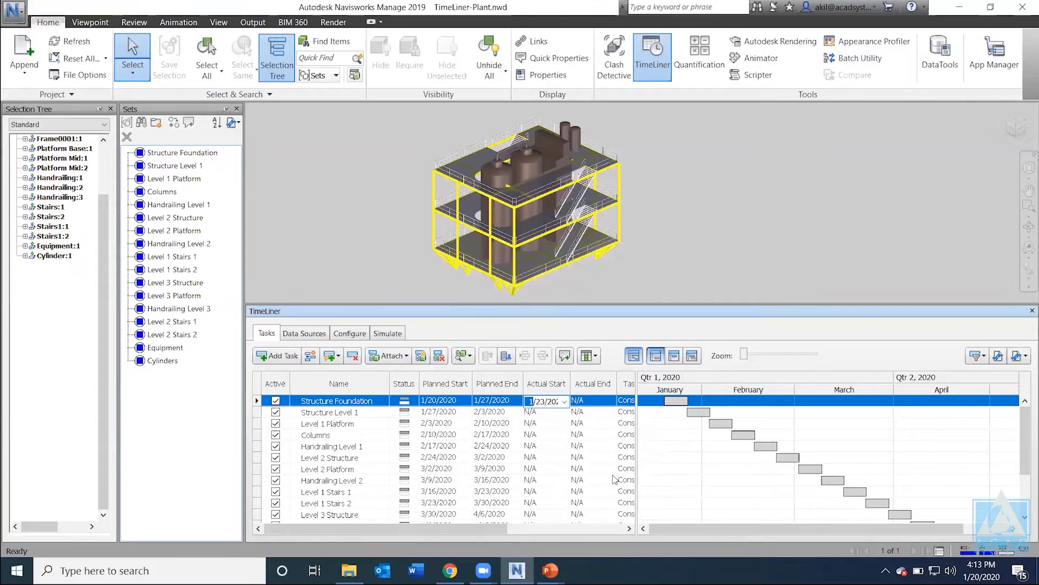
pyautogui.click(605, 403)
pyautogui.click(610, 401)
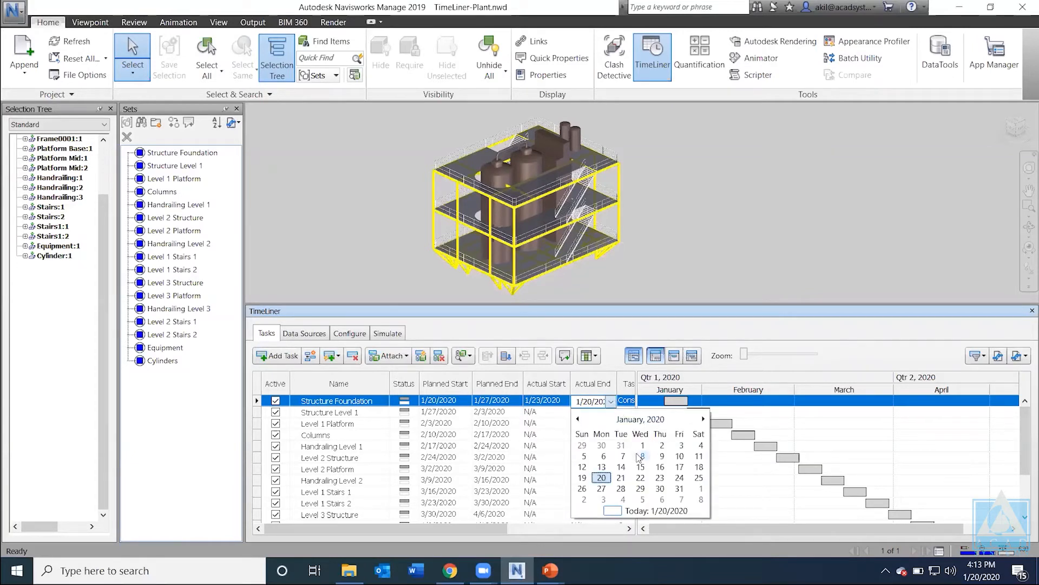
pyautogui.click(660, 490)
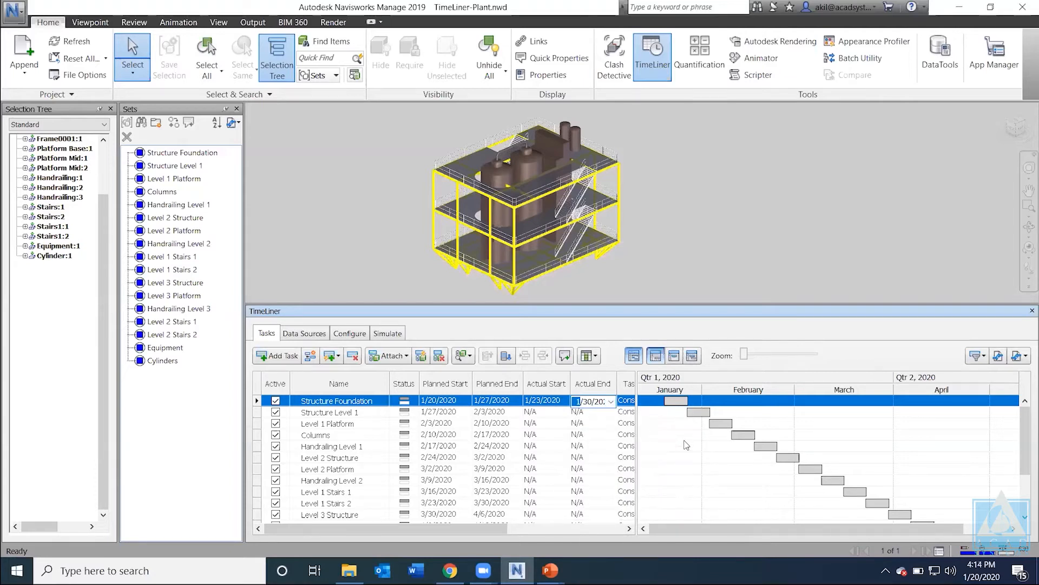
pyautogui.click(663, 399)
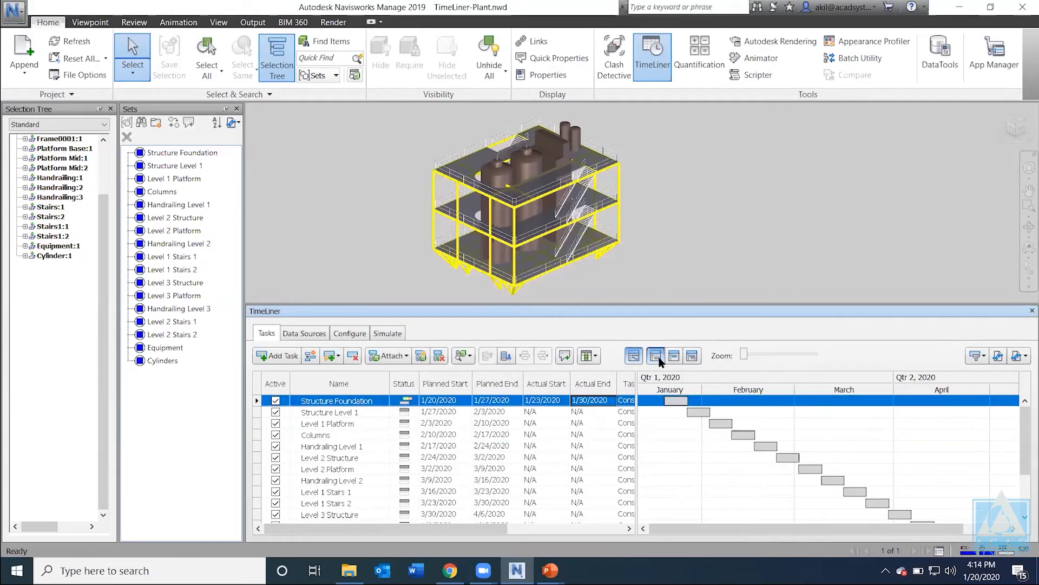
# Step: Show planned dates against actual dates in the Gantt chart and look through the bars of all tasks
pyautogui.click(691, 356)
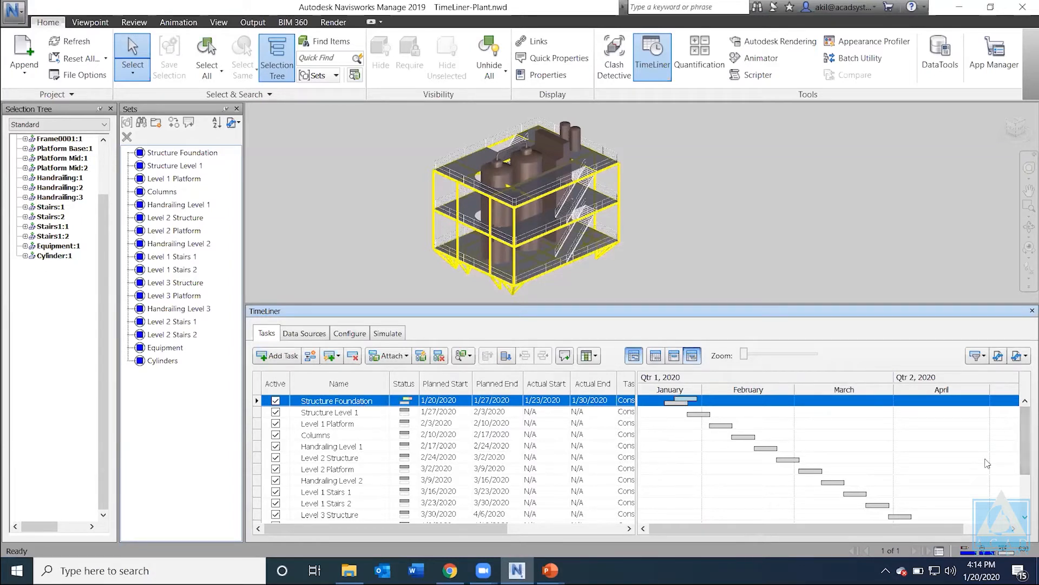
pyautogui.moveTo(1023, 433); pyautogui.dragTo(1021, 481)
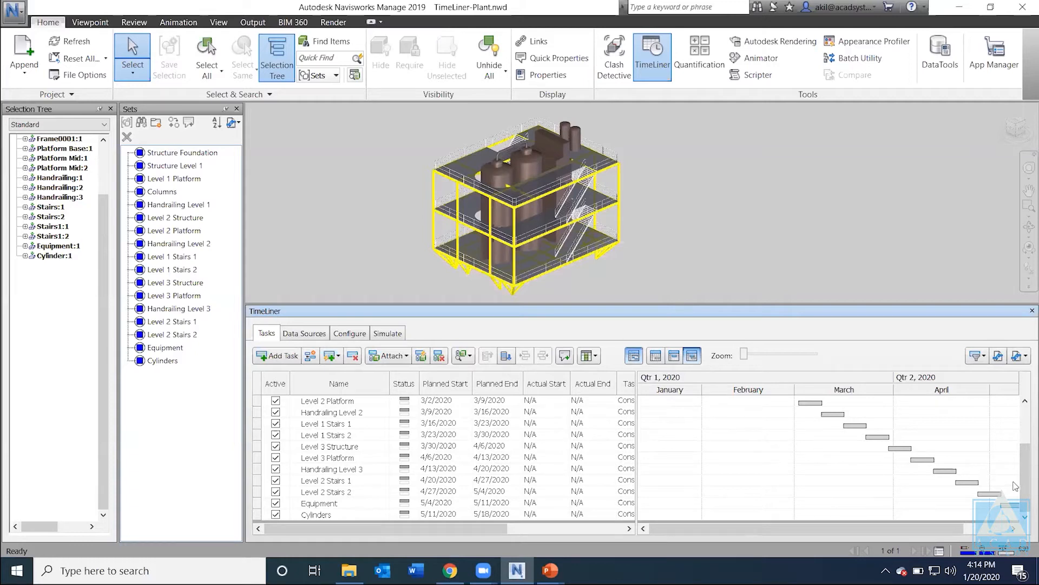
pyautogui.moveTo(938, 531)
pyautogui.mouseDown()
pyautogui.moveTo(985, 532)
pyautogui.moveTo(940, 532)
pyautogui.mouseUp()
pyautogui.moveTo(1023, 474); pyautogui.dragTo(1023, 436)
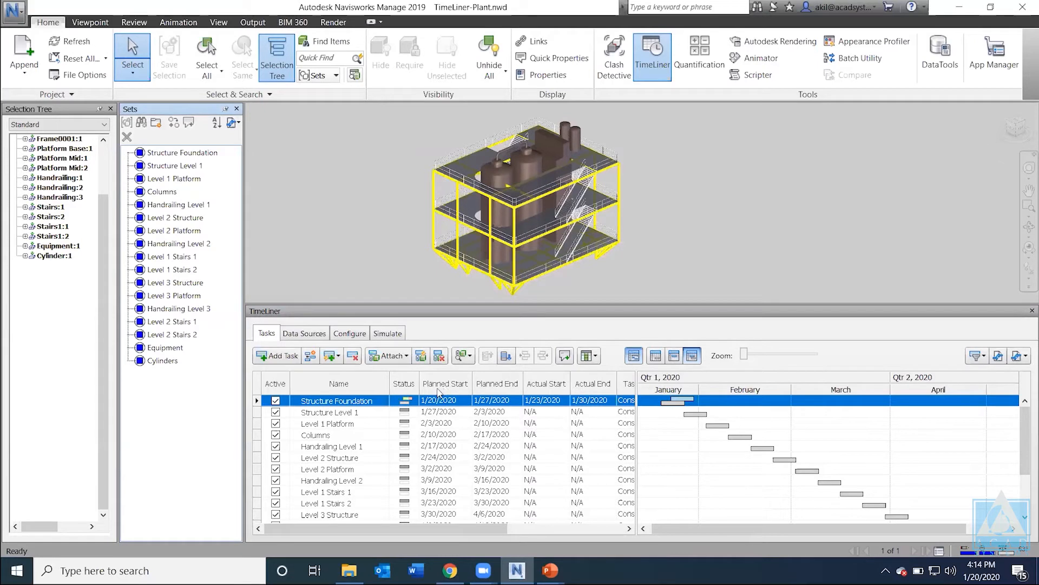
pyautogui.click(382, 334)
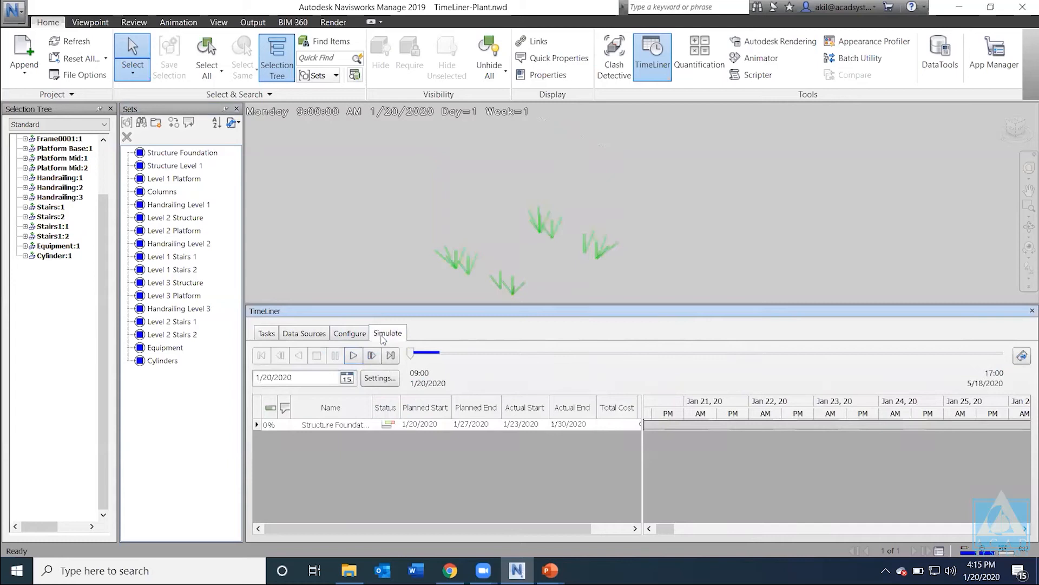
pyautogui.click(382, 378)
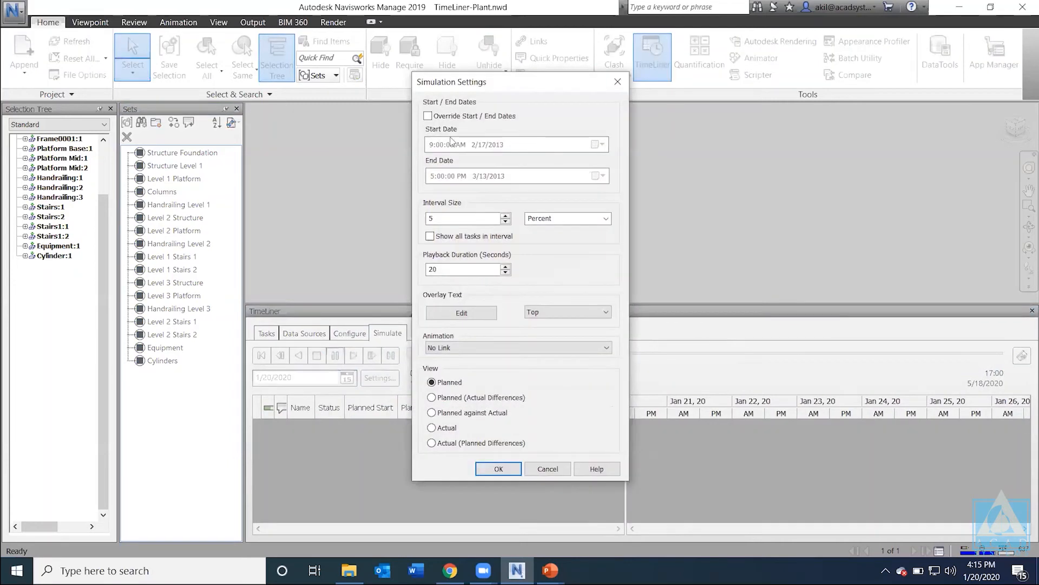
pyautogui.moveTo(469, 82); pyautogui.dragTo(479, 113)
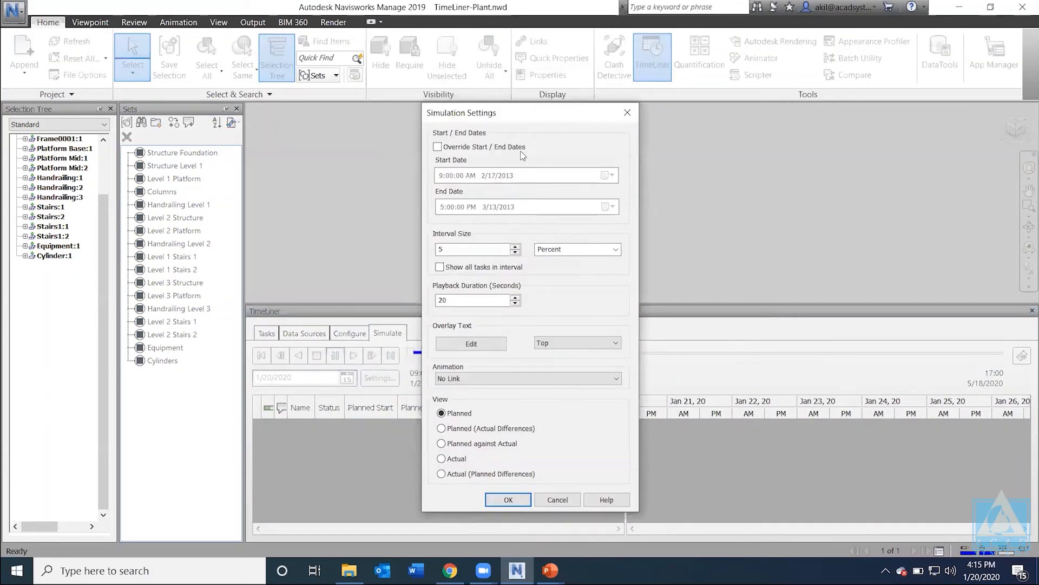
pyautogui.moveTo(520, 152); pyautogui.dragTo(493, 123)
pyautogui.click(496, 130)
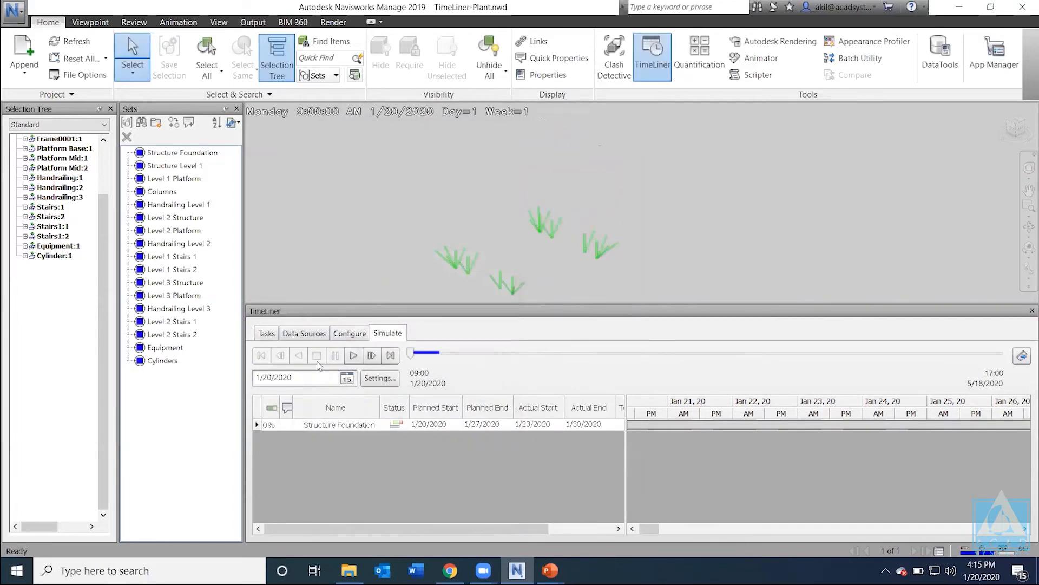
# Step: Check the sets attached to the tasks and highlight the foundation, level structure, Level 1 Platform and Columns sets in the model
pyautogui.click(263, 334)
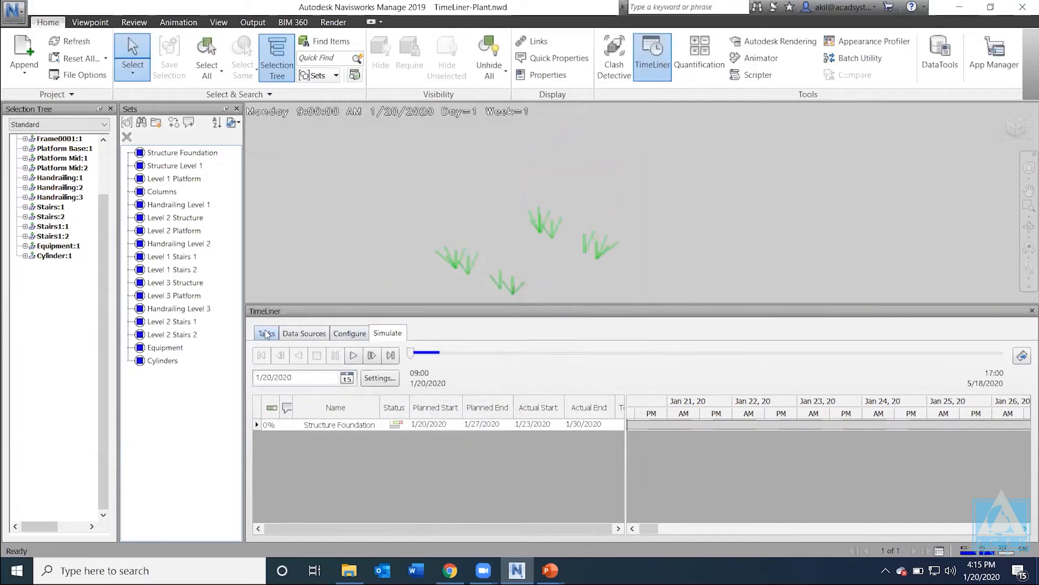
pyautogui.moveTo(447, 529); pyautogui.dragTo(576, 544)
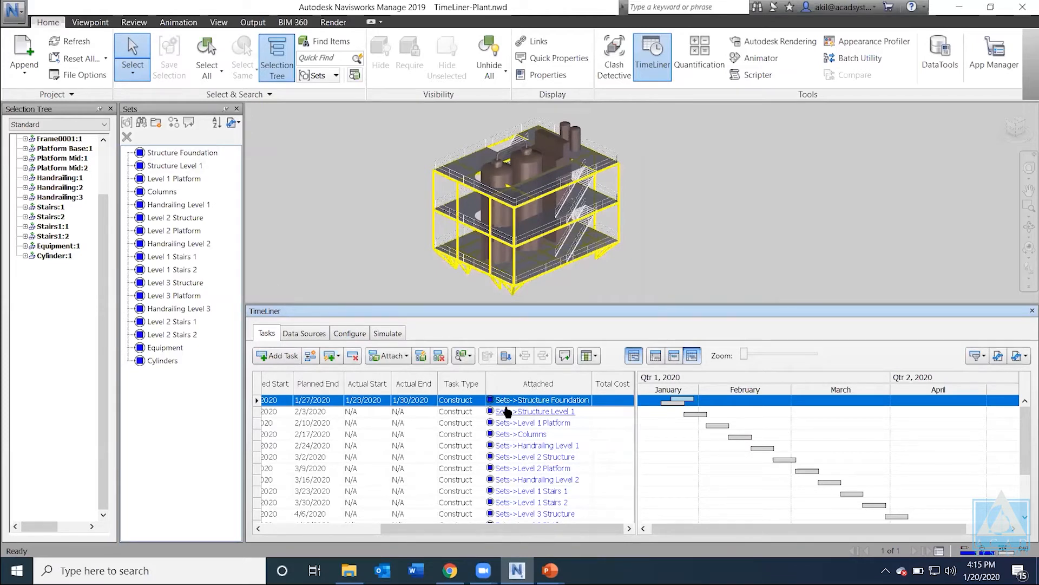
pyautogui.click(165, 157)
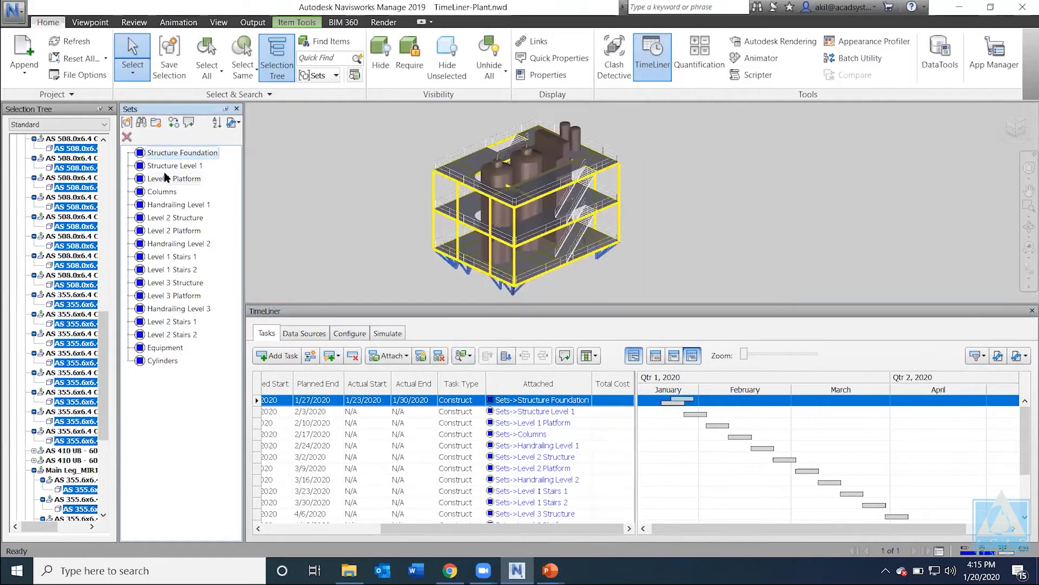
pyautogui.click(168, 166)
pyautogui.click(168, 179)
pyautogui.click(162, 192)
pyautogui.click(163, 219)
pyautogui.click(173, 282)
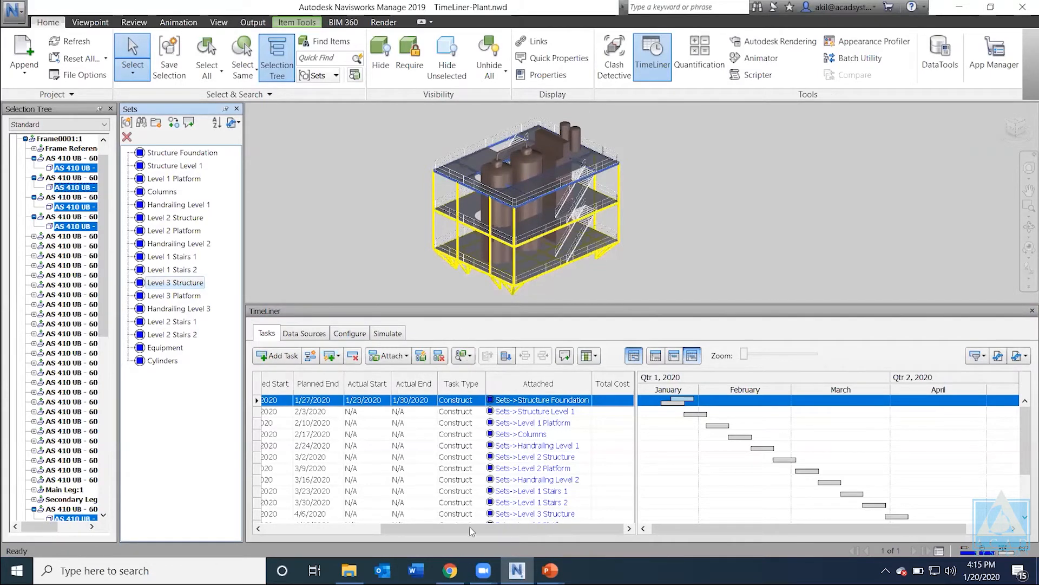
pyautogui.moveTo(470, 527); pyautogui.dragTo(337, 565)
# Step: Set the simulation's interval size to 3 days in the simulation settings
pyautogui.click(387, 334)
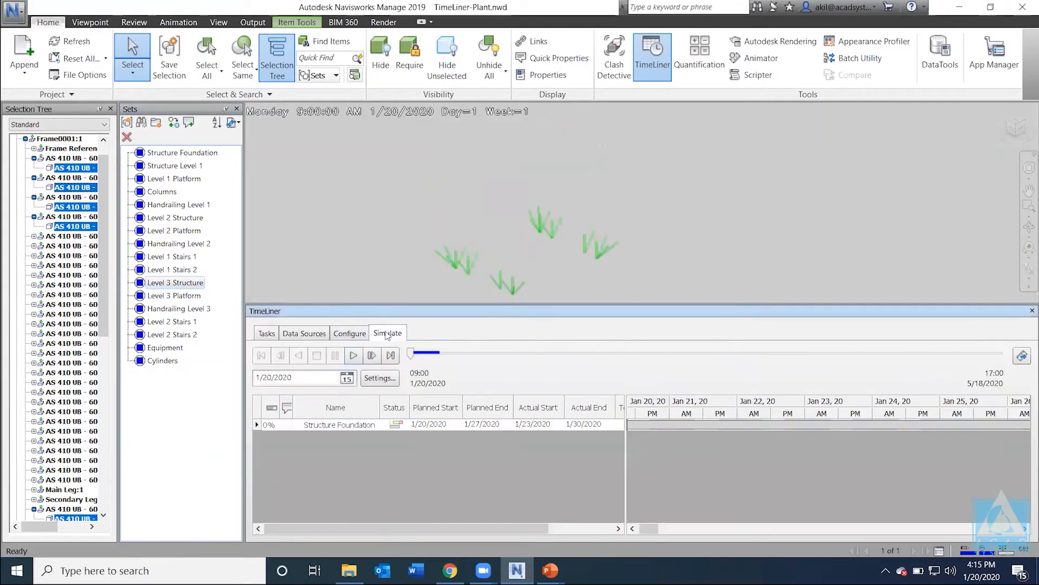
pyautogui.click(378, 379)
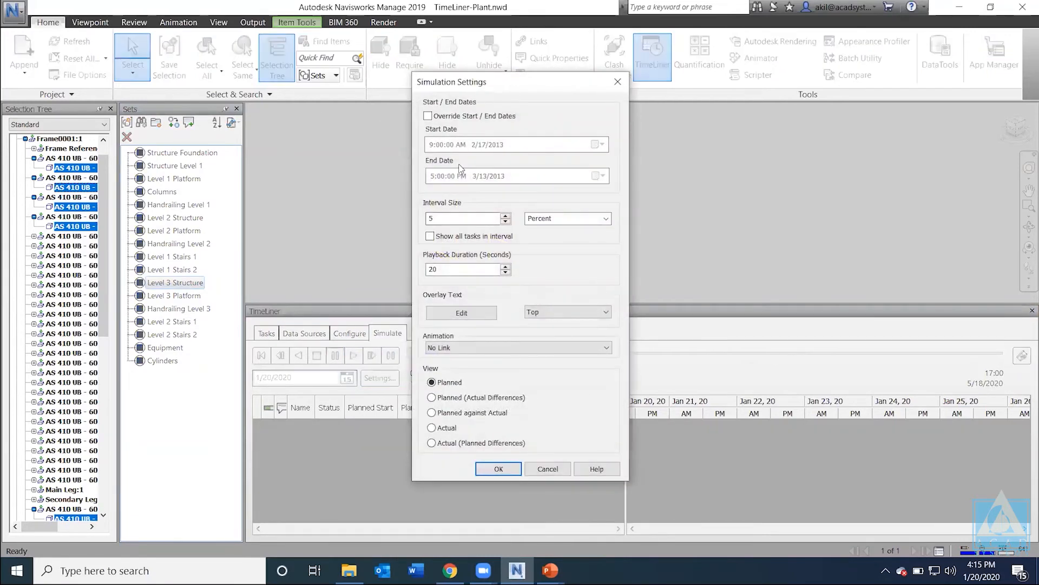
pyautogui.moveTo(472, 89); pyautogui.dragTo(404, 108)
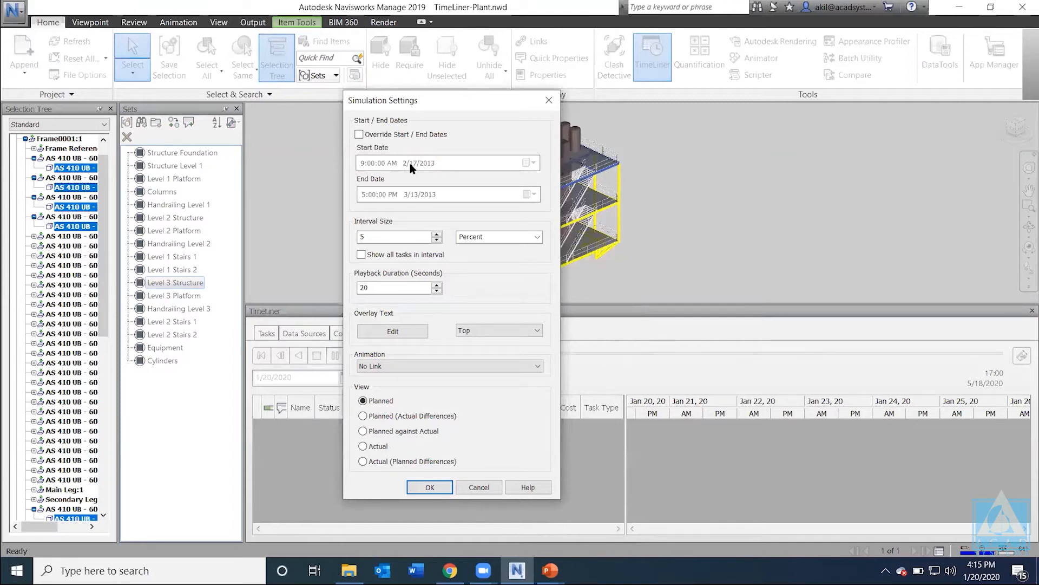
pyautogui.moveTo(424, 103); pyautogui.dragTo(435, 116)
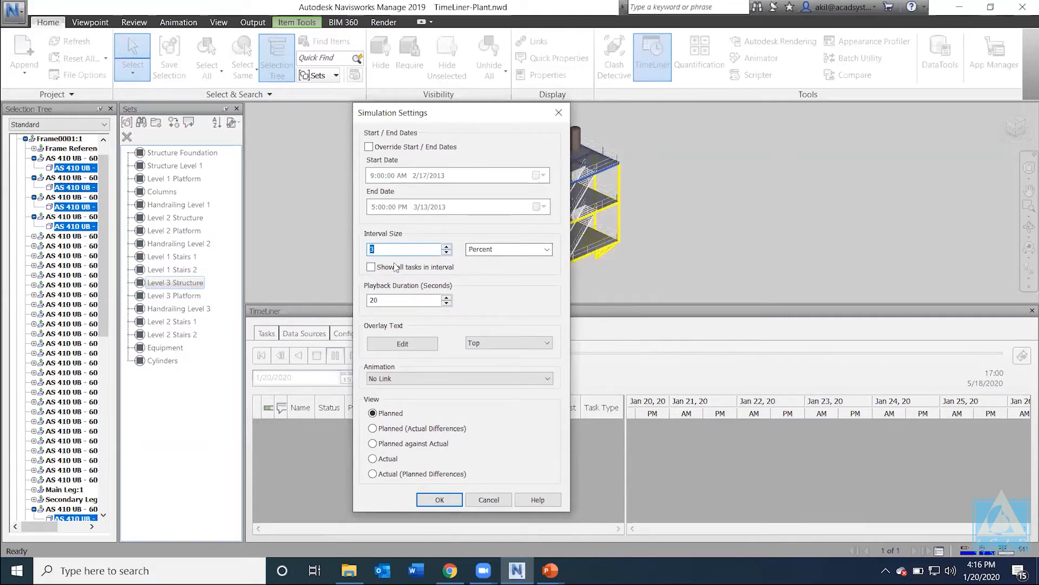
pyautogui.click(446, 253)
pyautogui.click(446, 252)
pyautogui.click(547, 250)
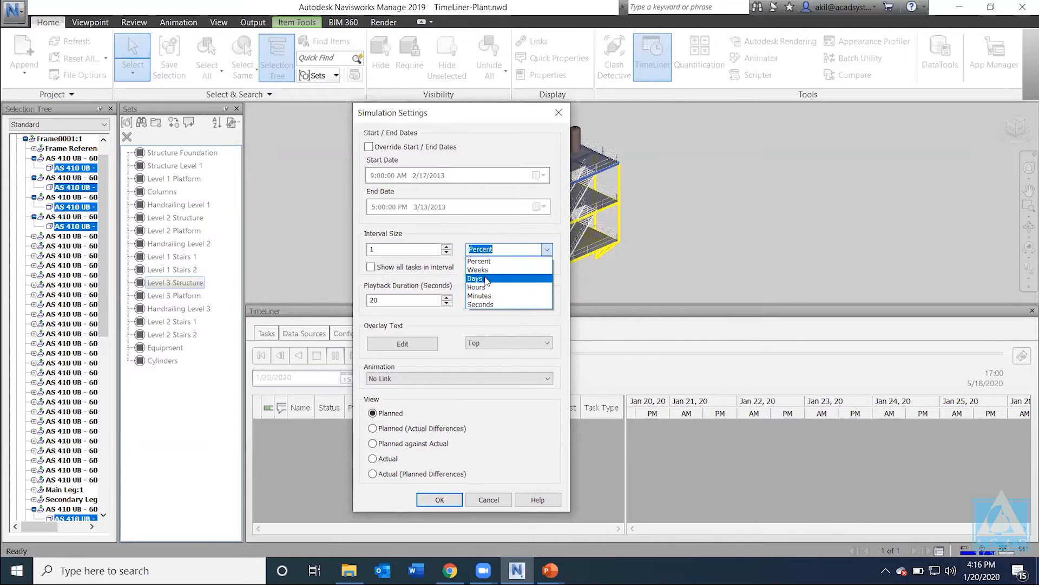
pyautogui.click(486, 279)
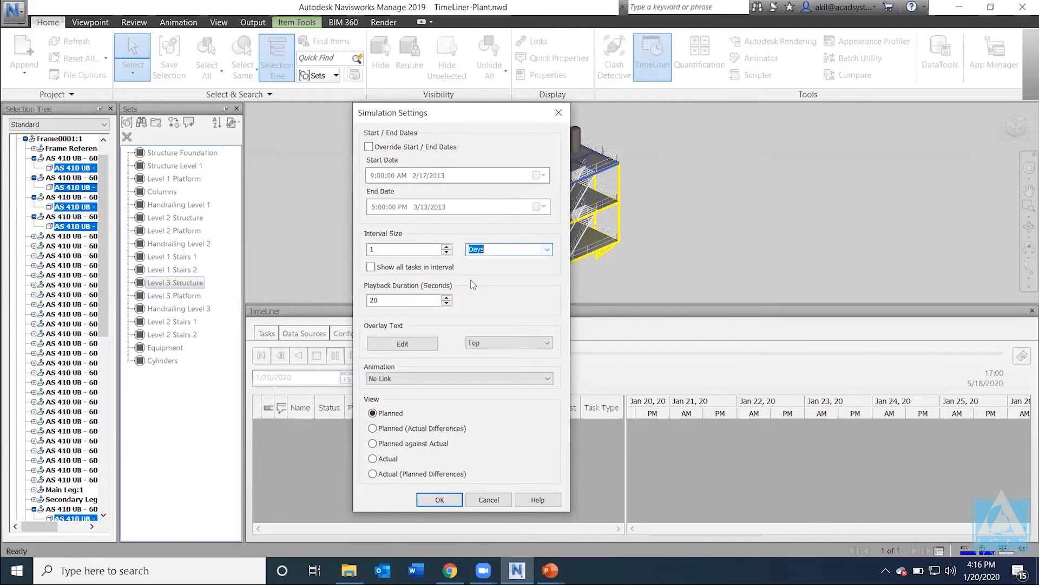
pyautogui.click(446, 247)
pyautogui.click(380, 249)
# Step: Set the simulation's playback duration to 60 seconds and link it to Saved Viewpoints Animation, keeping the Planned view
pyautogui.press('Tab')
pyautogui.write('60')
pyautogui.click(406, 379)
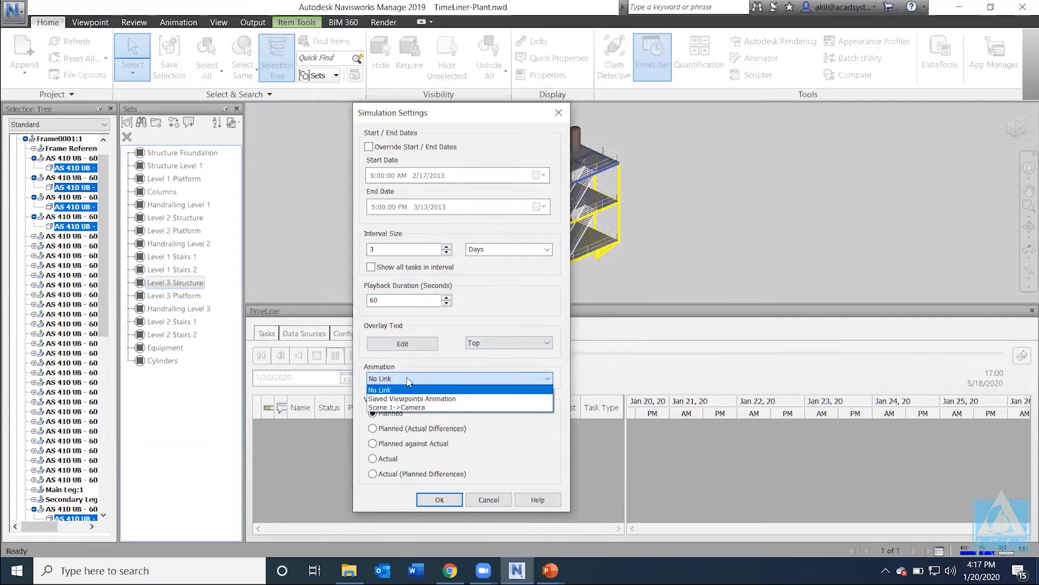
pyautogui.click(408, 380)
pyautogui.click(408, 380)
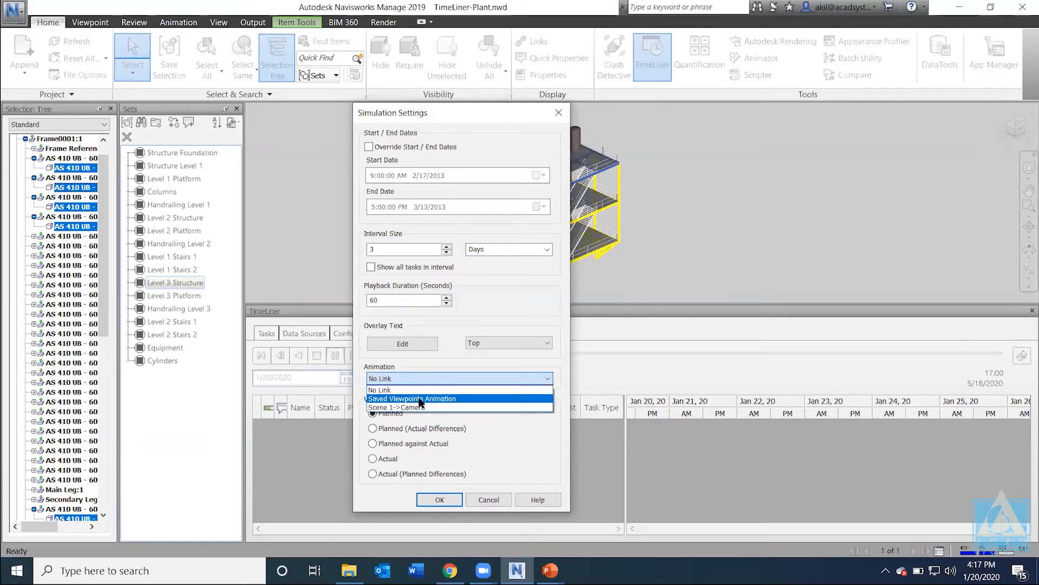
pyautogui.click(420, 402)
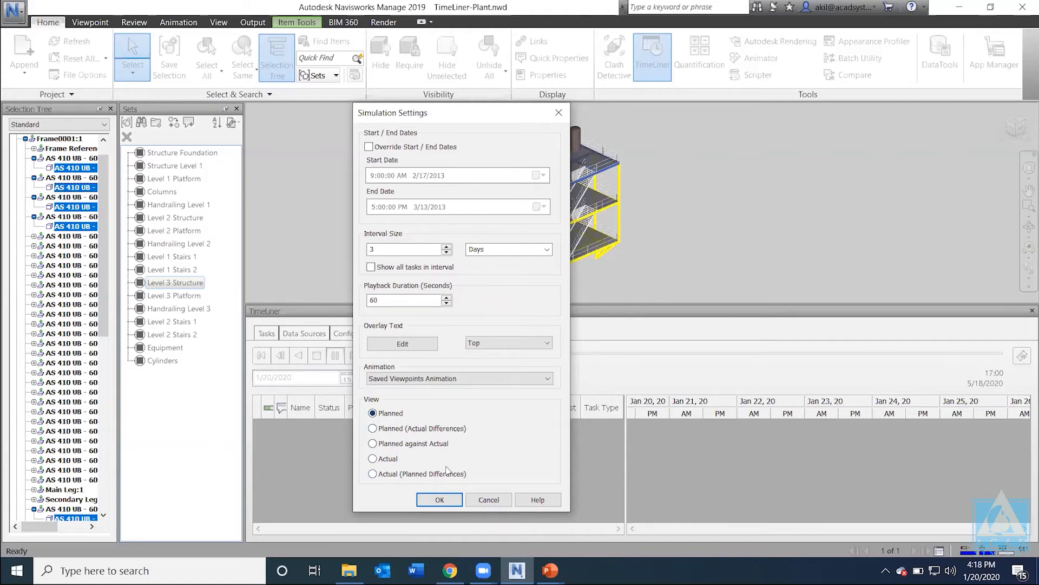
pyautogui.click(442, 500)
# Step: Play the construction simulation through to the end in an enlarged 3D view and start playing it in reverse
pyautogui.click(353, 355)
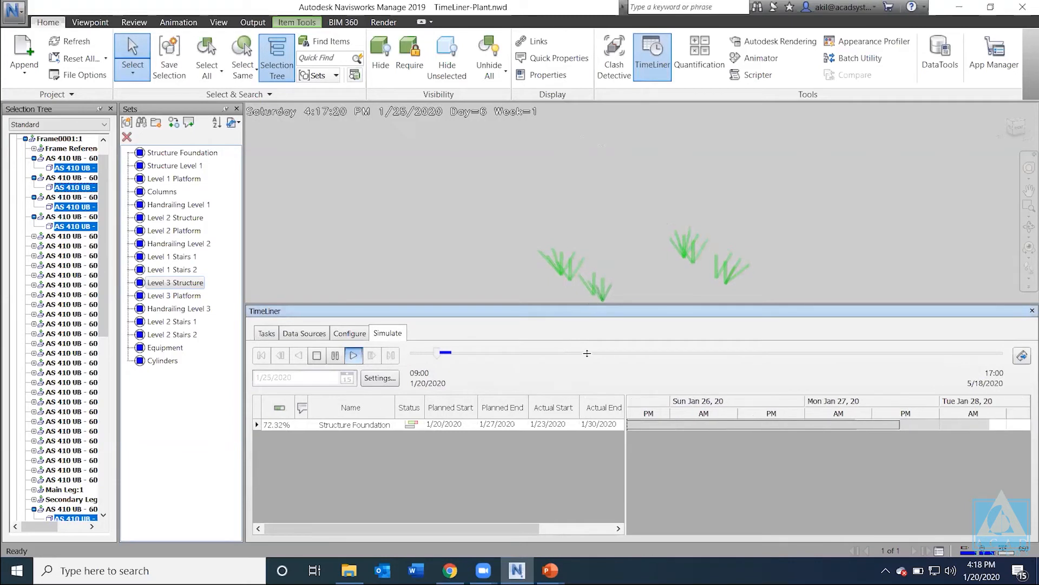
pyautogui.moveTo(600, 300); pyautogui.dragTo(624, 372)
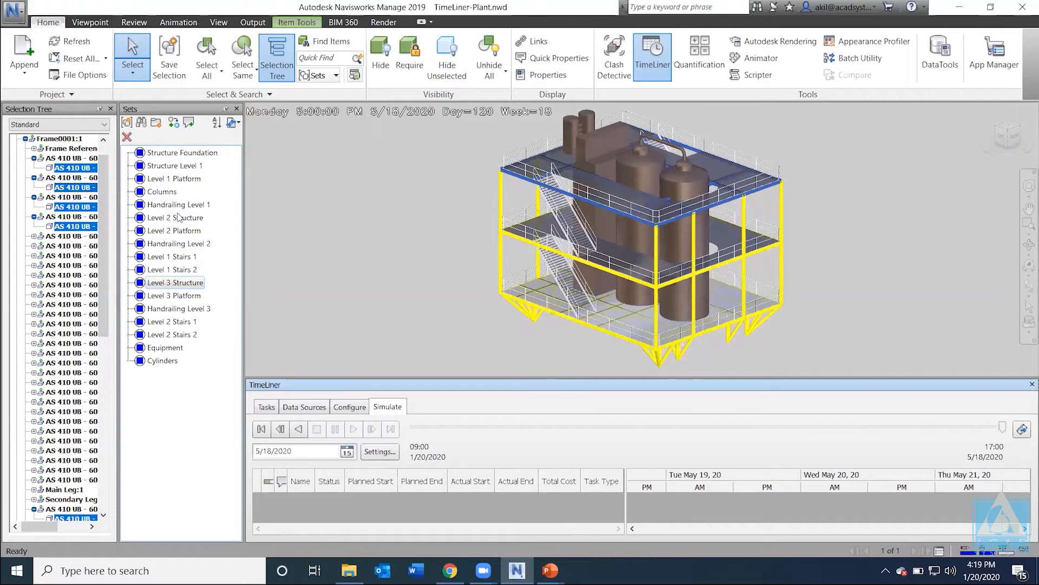
pyautogui.click(299, 429)
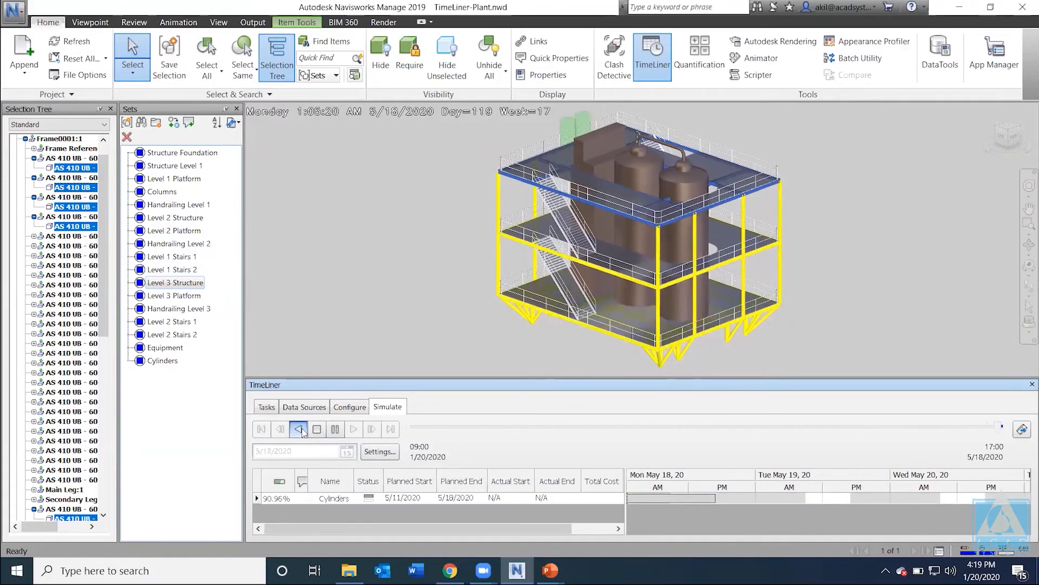
# Step: Stop the reverse playback, replay the simulation from its start and pause it at 1/23/2020
pyautogui.click(317, 429)
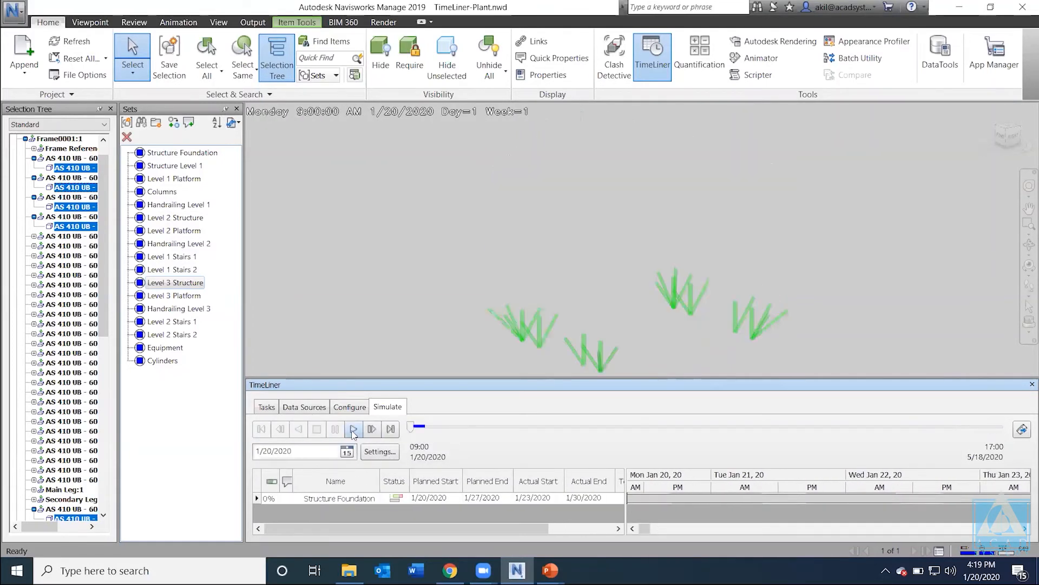
pyautogui.click(353, 429)
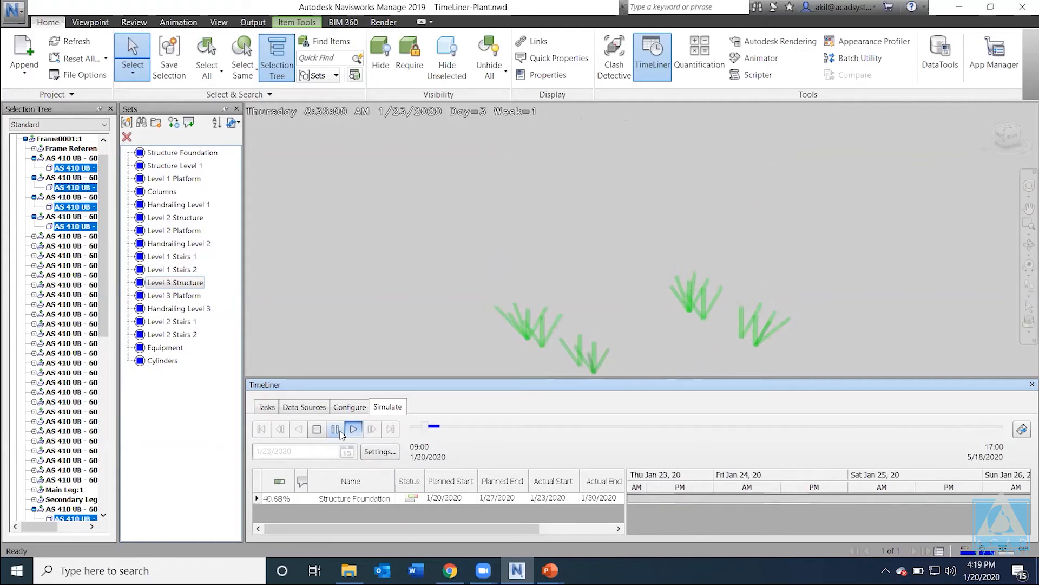
pyautogui.click(336, 428)
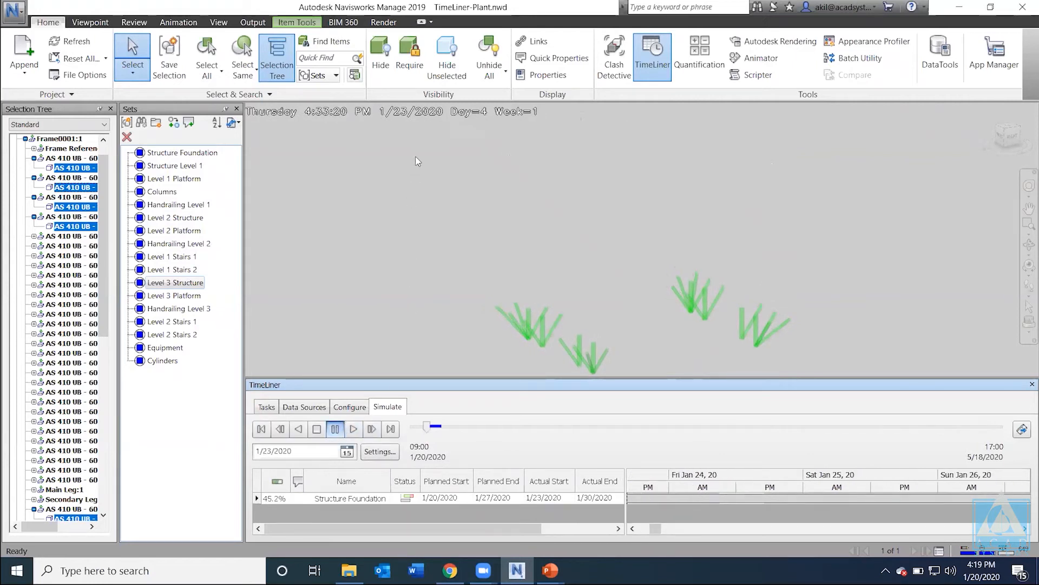
# Step: Review the animation export's output formats and its width and height settings, and close the export settings without exporting
pyautogui.click(1023, 430)
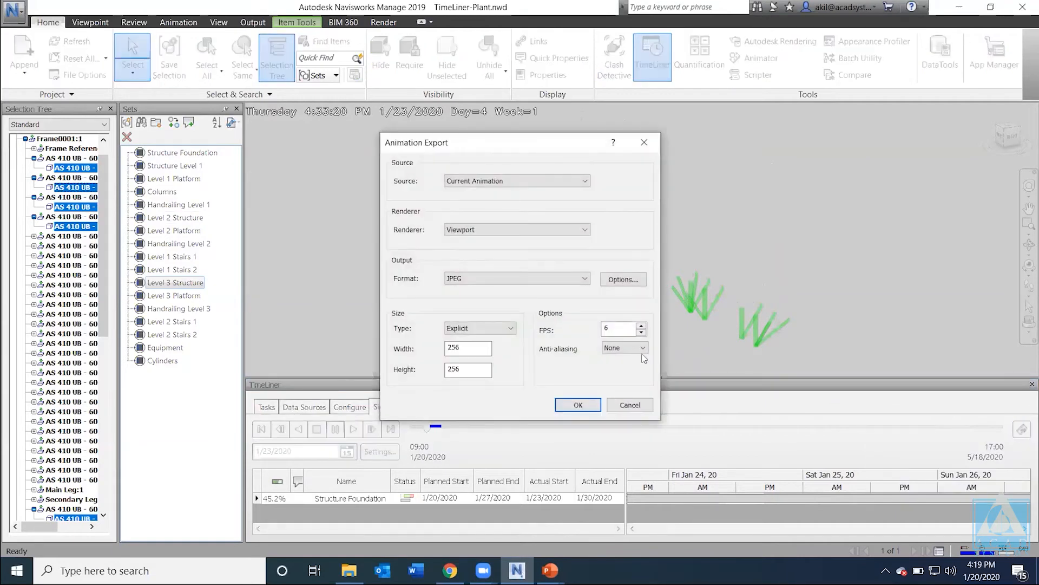
pyautogui.click(528, 279)
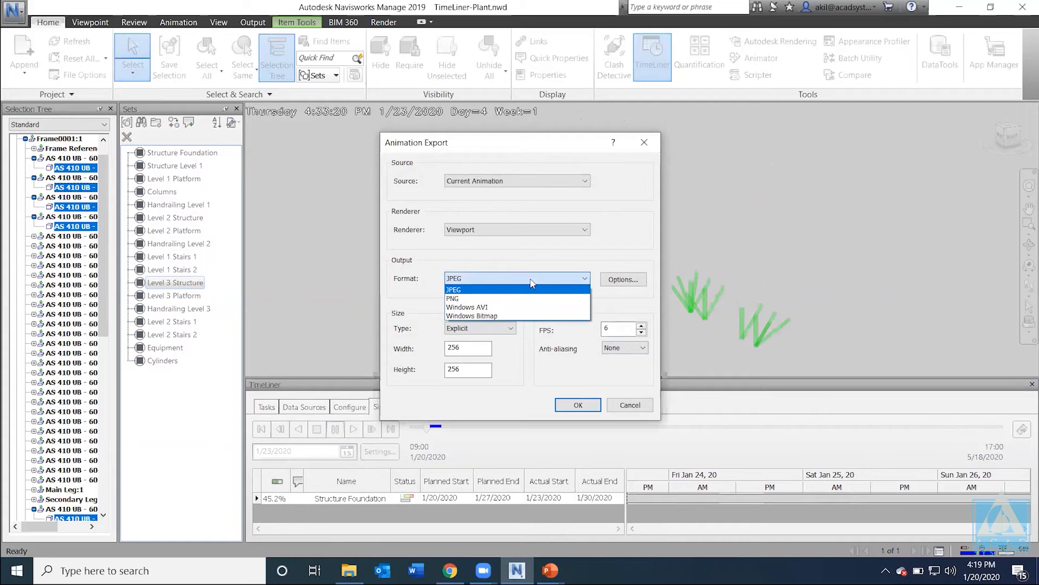
pyautogui.click(600, 222)
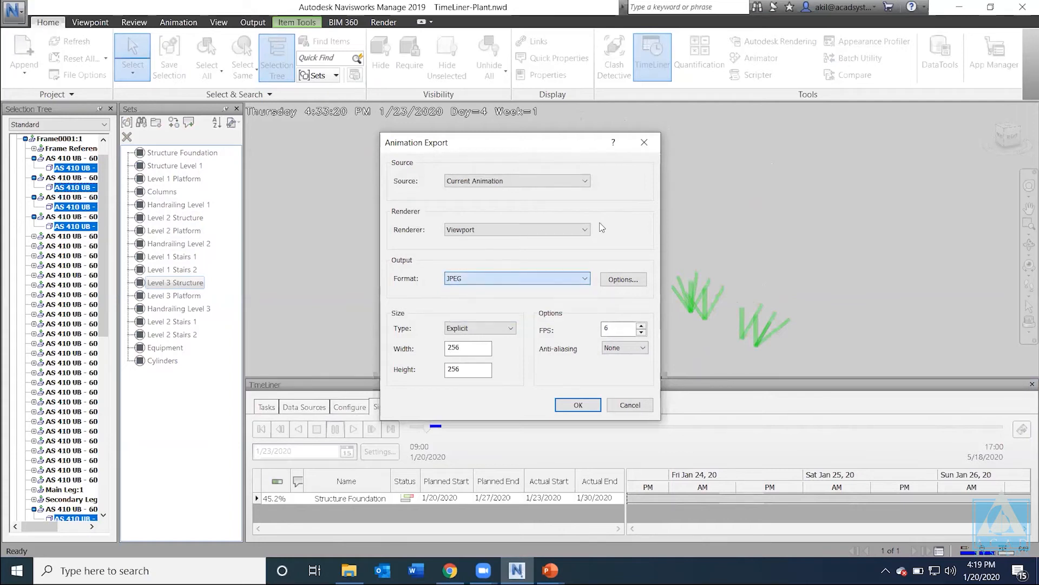
pyautogui.doubleClick(472, 354)
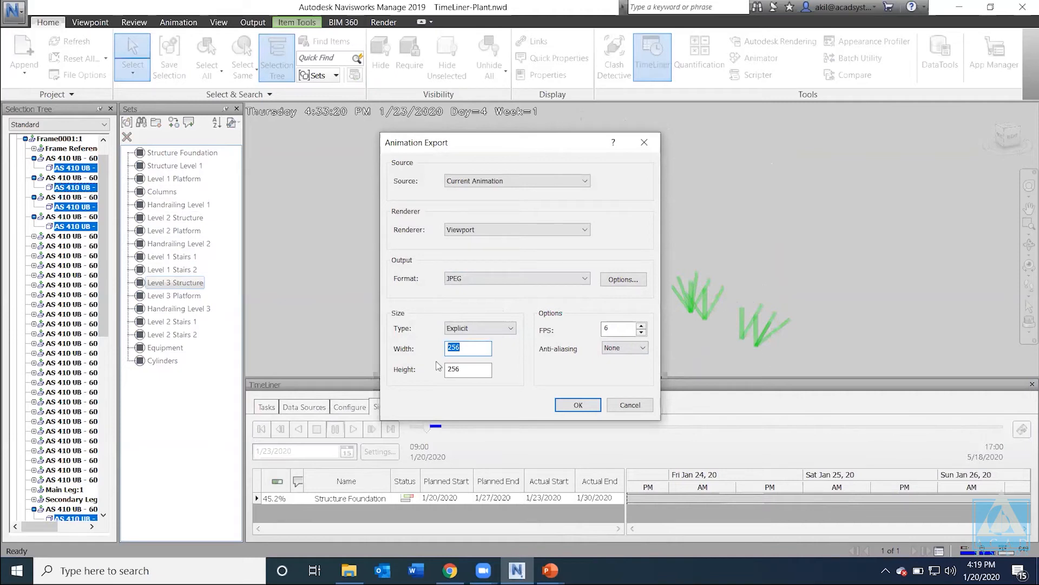
pyautogui.doubleClick(468, 366)
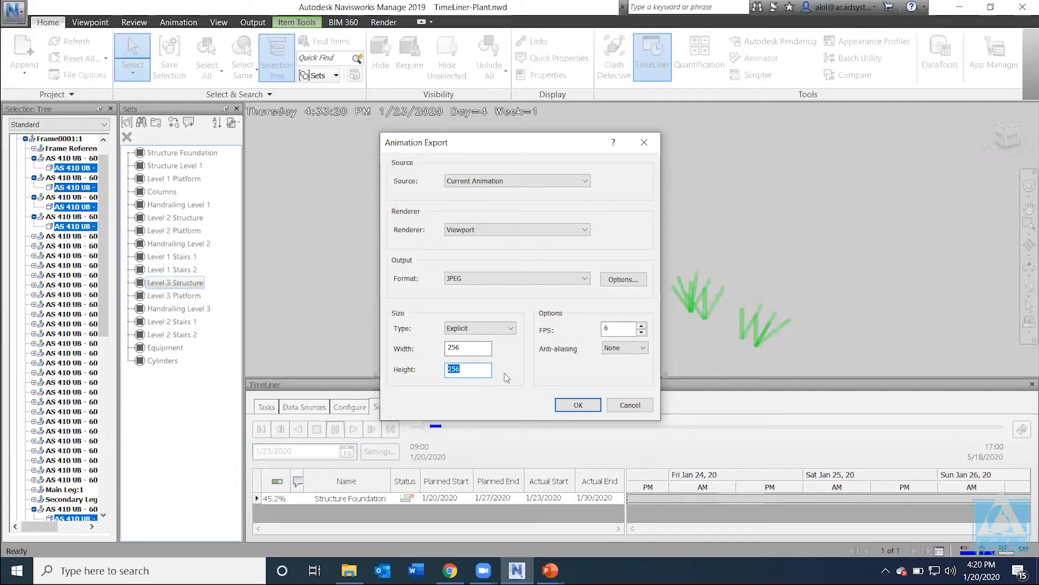
pyautogui.click(470, 347)
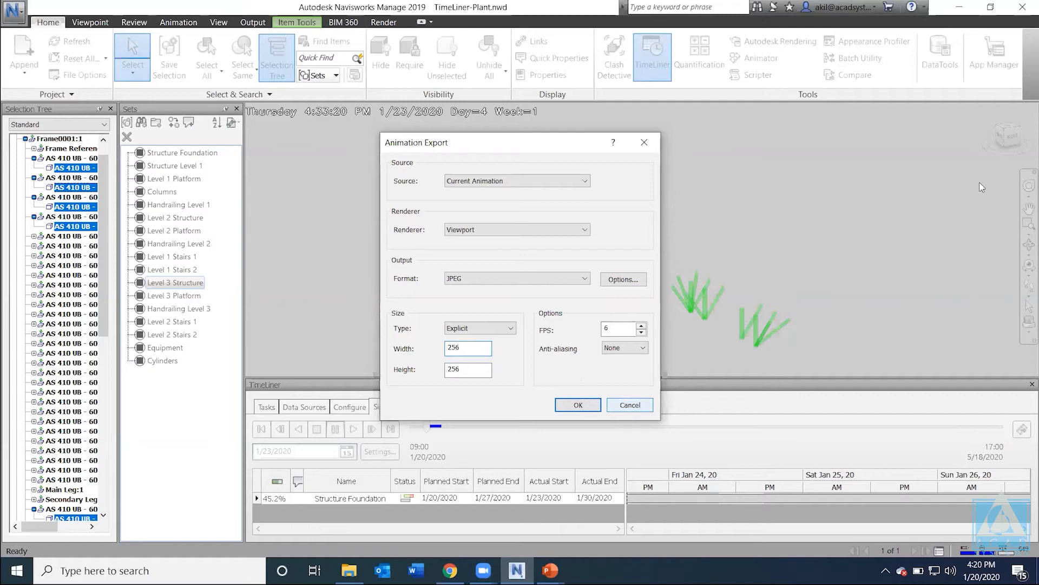
pyautogui.click(630, 404)
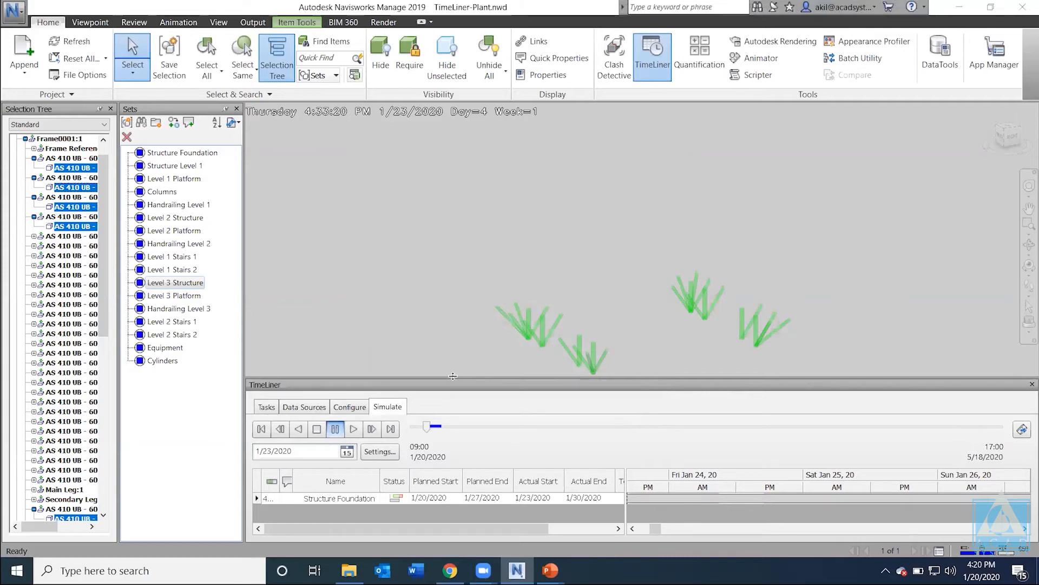
# Step: Enlarge the TimeLiner area, return to the task list and hide its Gantt chart
pyautogui.moveTo(452, 376); pyautogui.dragTo(464, 307)
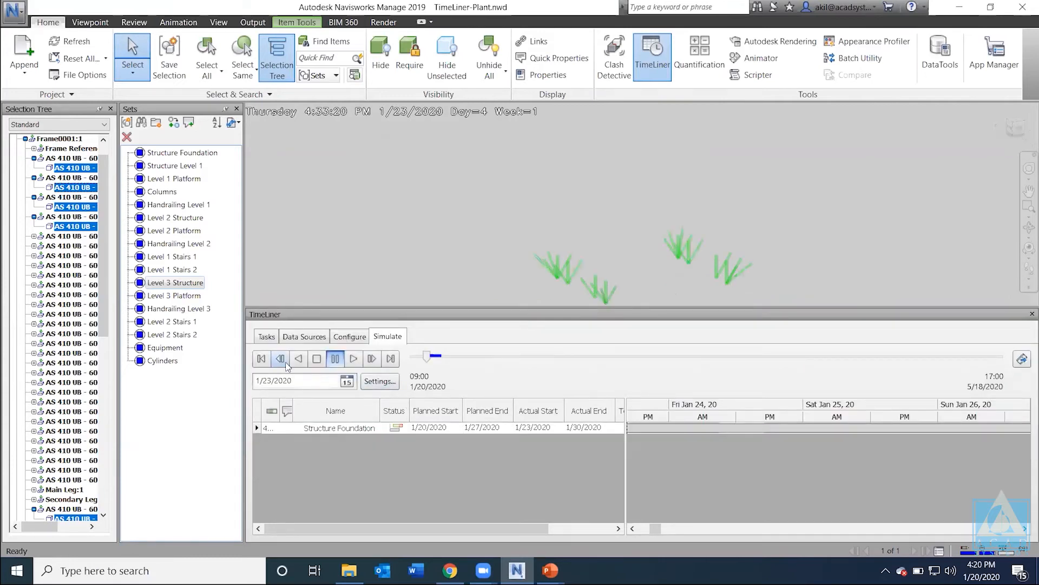
pyautogui.click(263, 339)
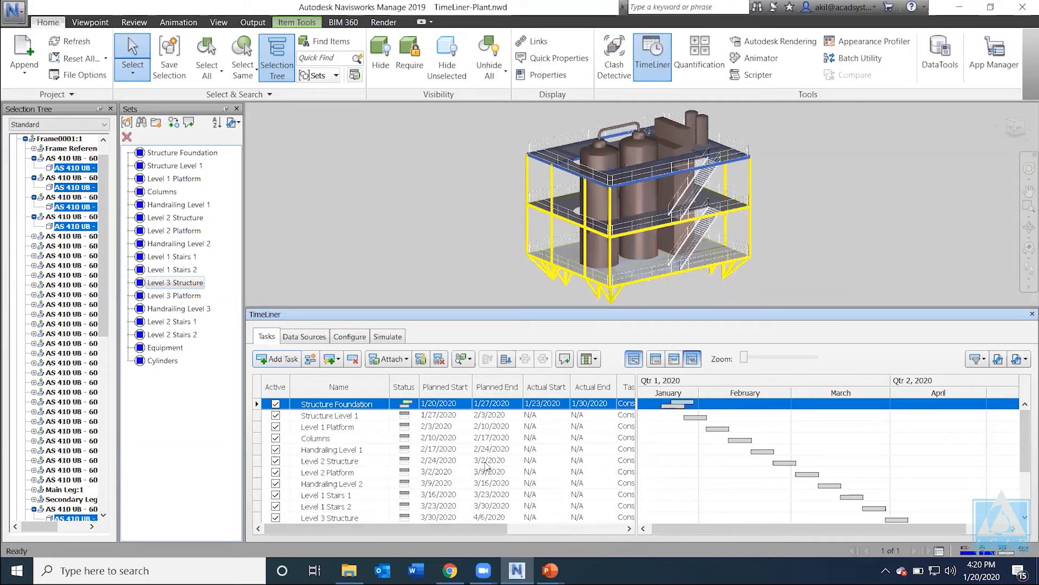
pyautogui.moveTo(443, 532); pyautogui.dragTo(611, 523)
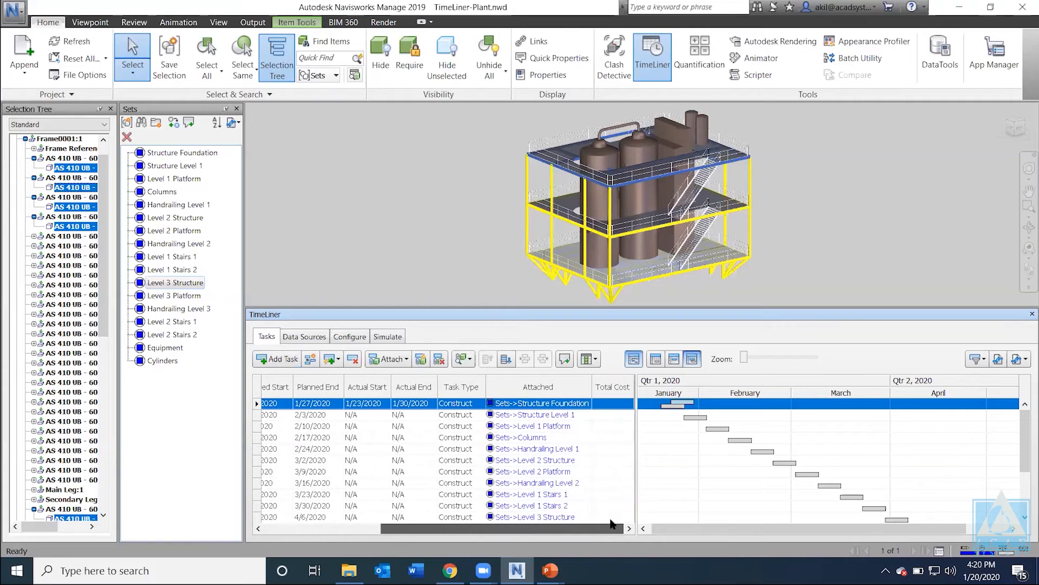
pyautogui.click(634, 358)
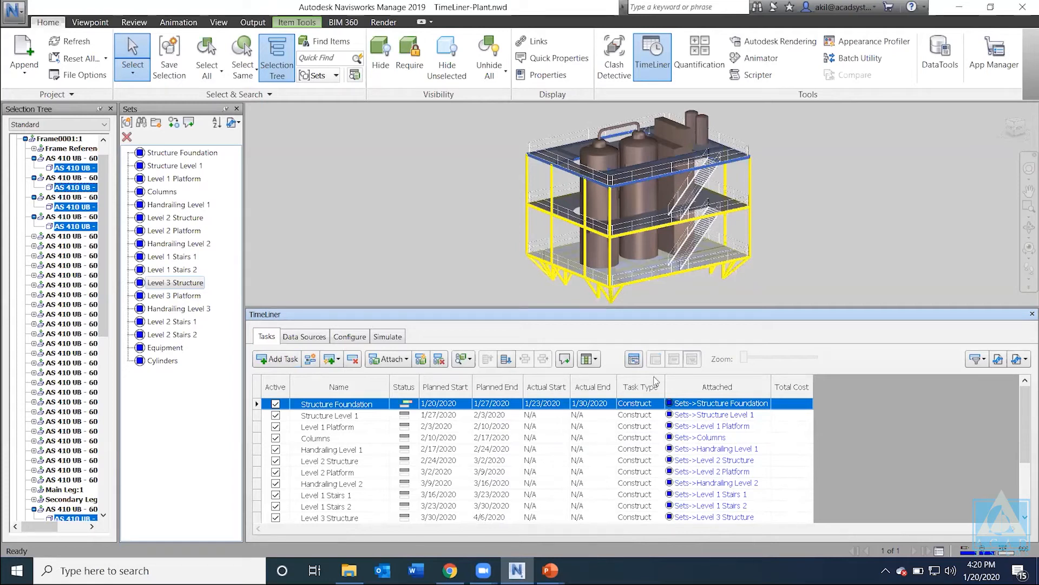
# Step: Customize the TimeLiner column selection by excluding Actual Start, Actual End and Attached
pyautogui.click(591, 359)
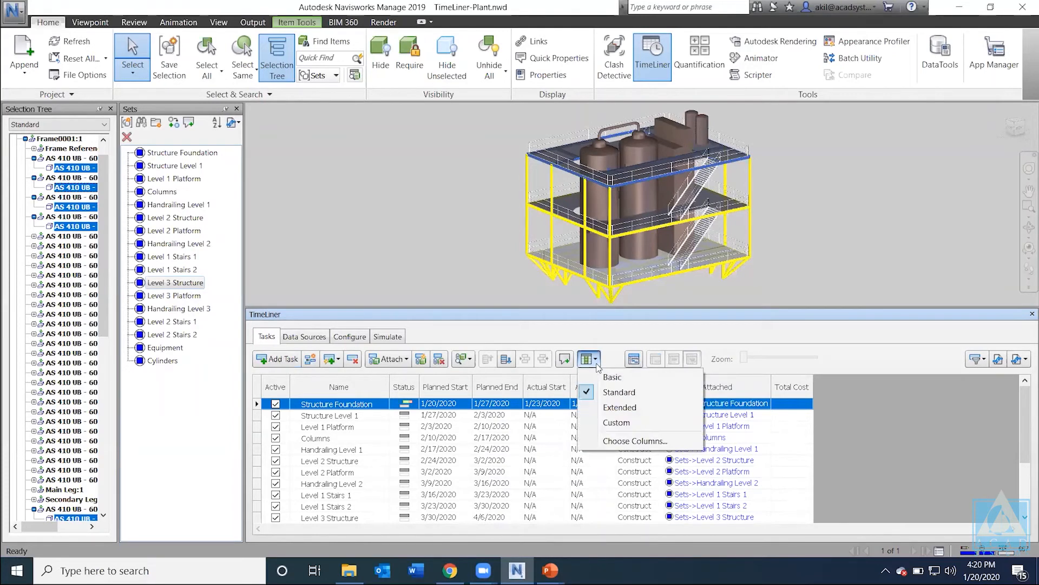
pyautogui.click(780, 352)
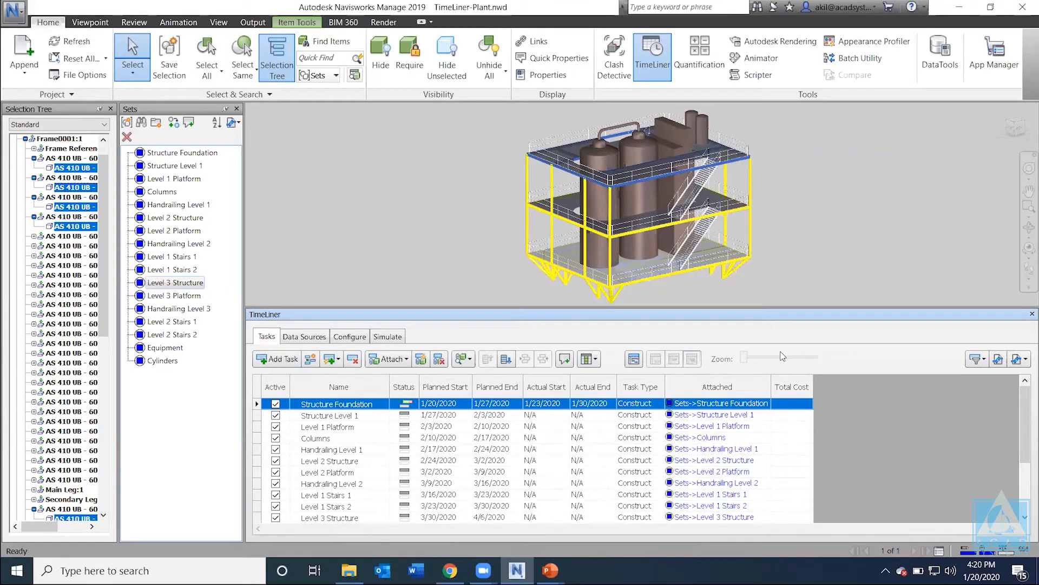
pyautogui.click(595, 359)
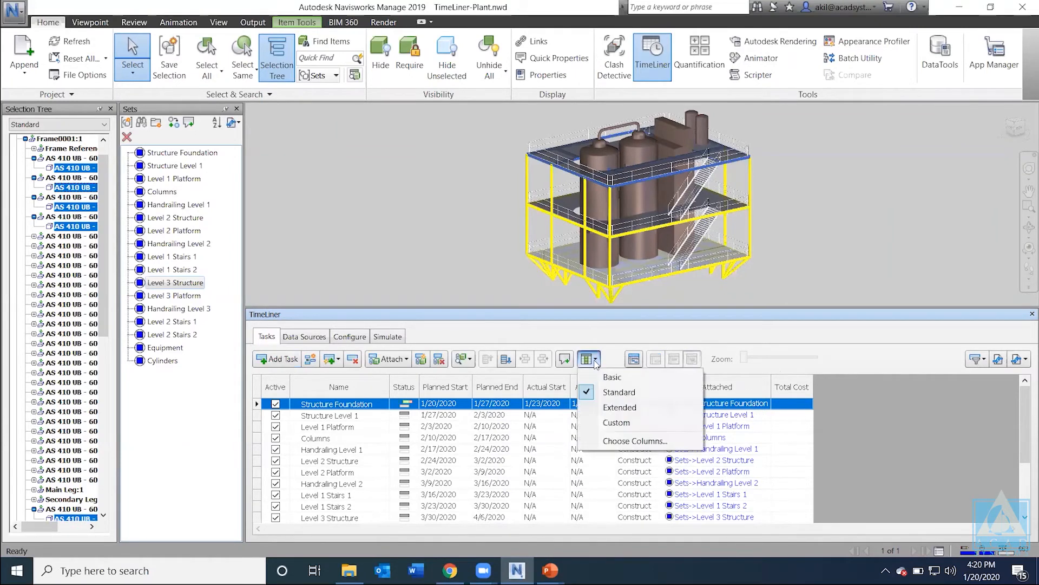
pyautogui.click(629, 442)
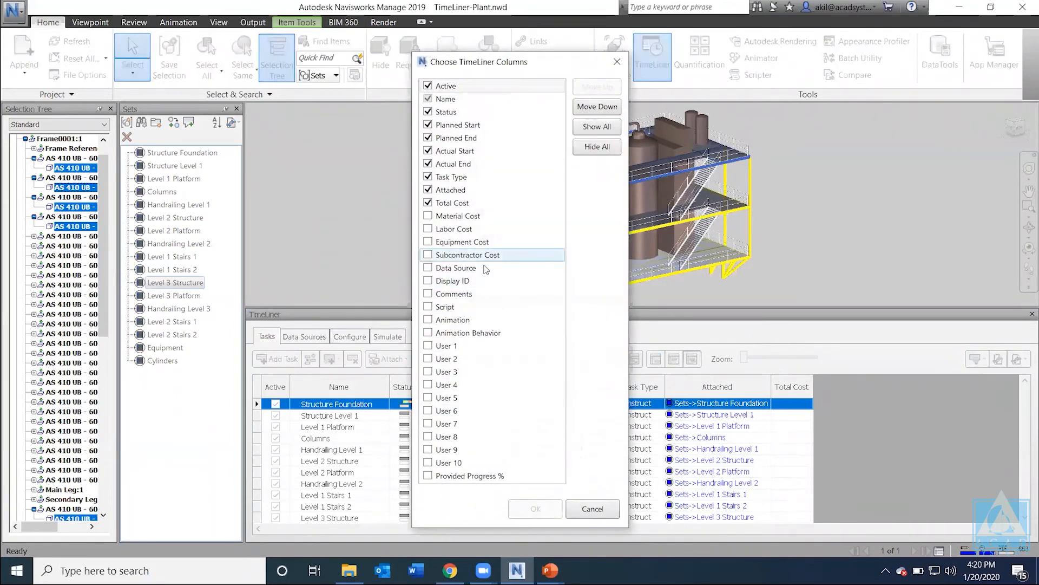
pyautogui.click(429, 152)
pyautogui.click(429, 163)
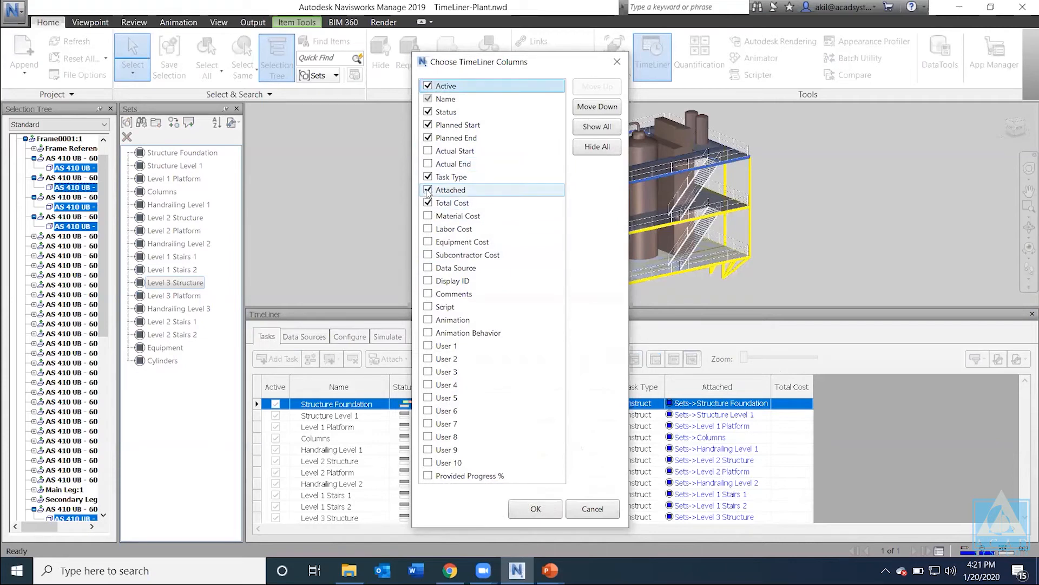
pyautogui.click(427, 190)
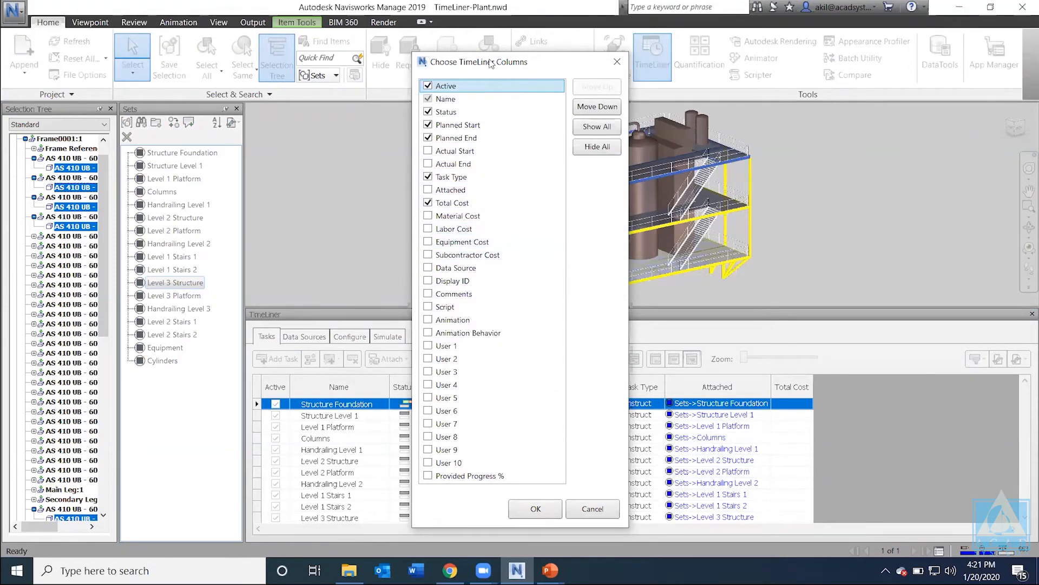
# Step: Include the Material Cost, Labor Cost, Equipment Cost and Subcontractor Cost columns in the TimeLiner column selection
pyautogui.moveTo(495, 64); pyautogui.dragTo(513, 66)
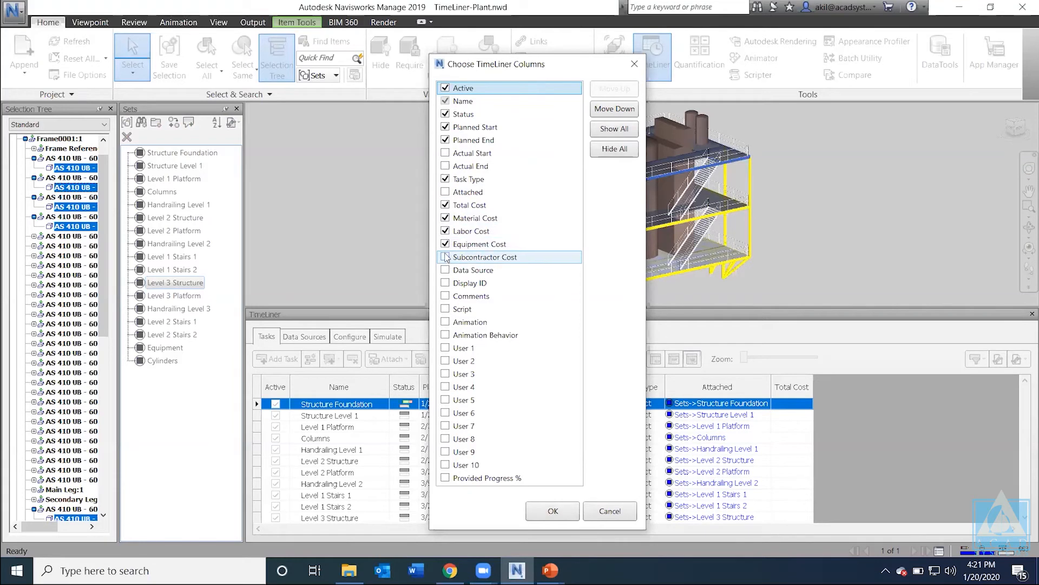
pyautogui.click(445, 257)
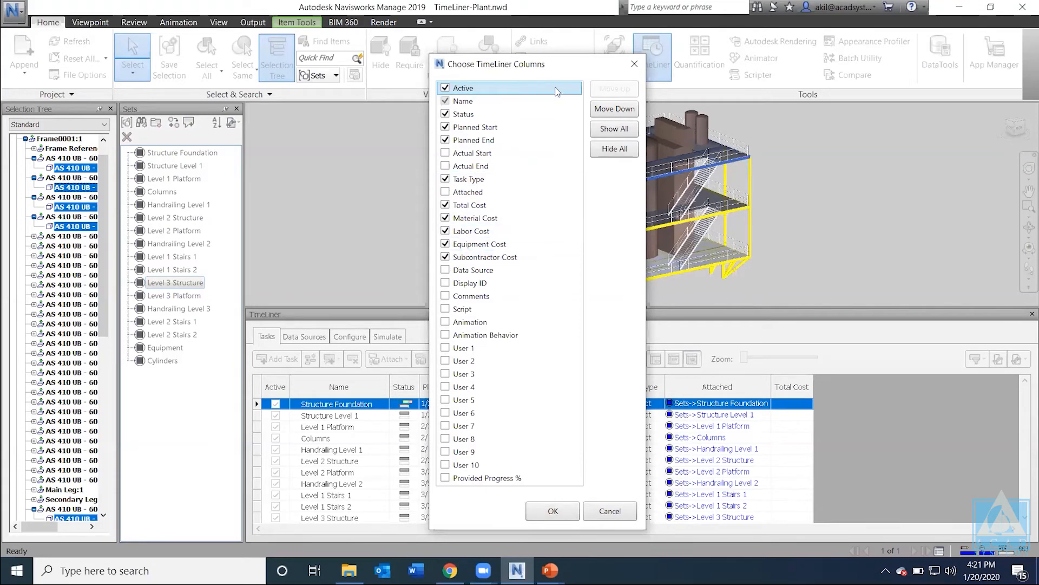
pyautogui.moveTo(548, 79); pyautogui.dragTo(458, 70)
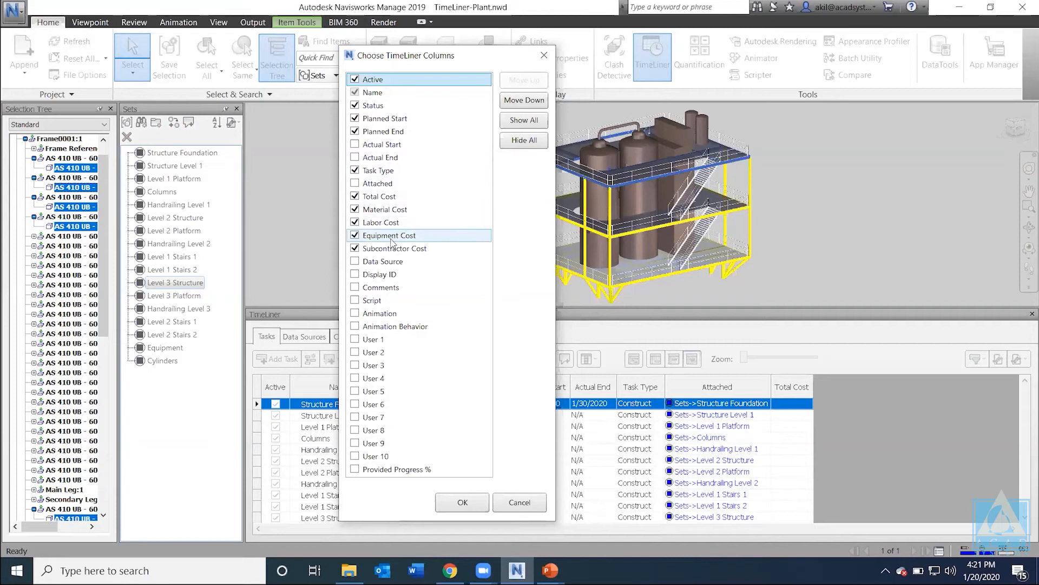
# Step: Reorder Total Cost to follow Subcontractor Cost and apply the column selection to the task list
pyautogui.click(388, 200)
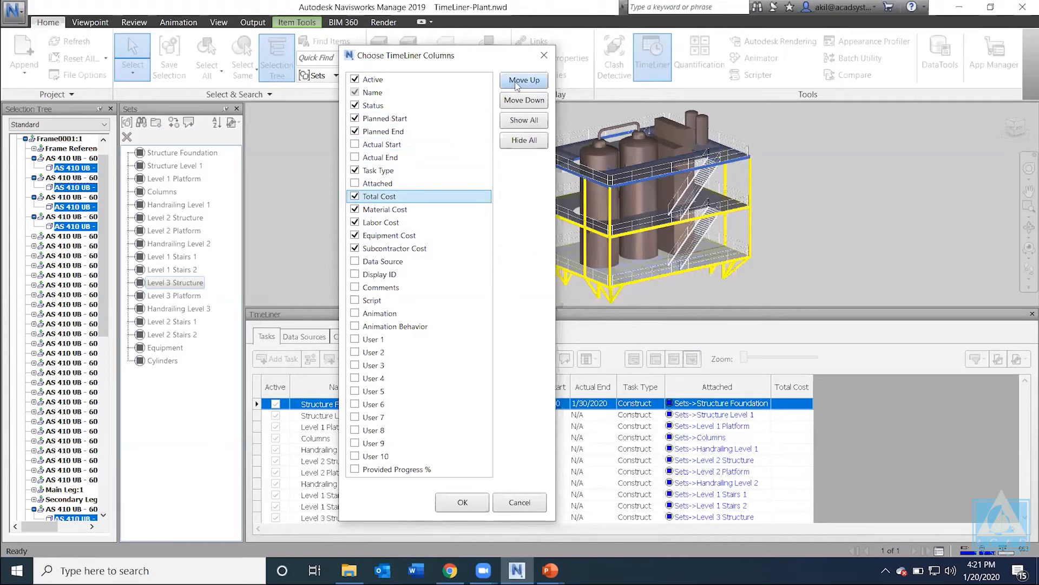
pyautogui.click(529, 100)
pyautogui.click(529, 100)
pyautogui.click(528, 100)
pyautogui.click(529, 100)
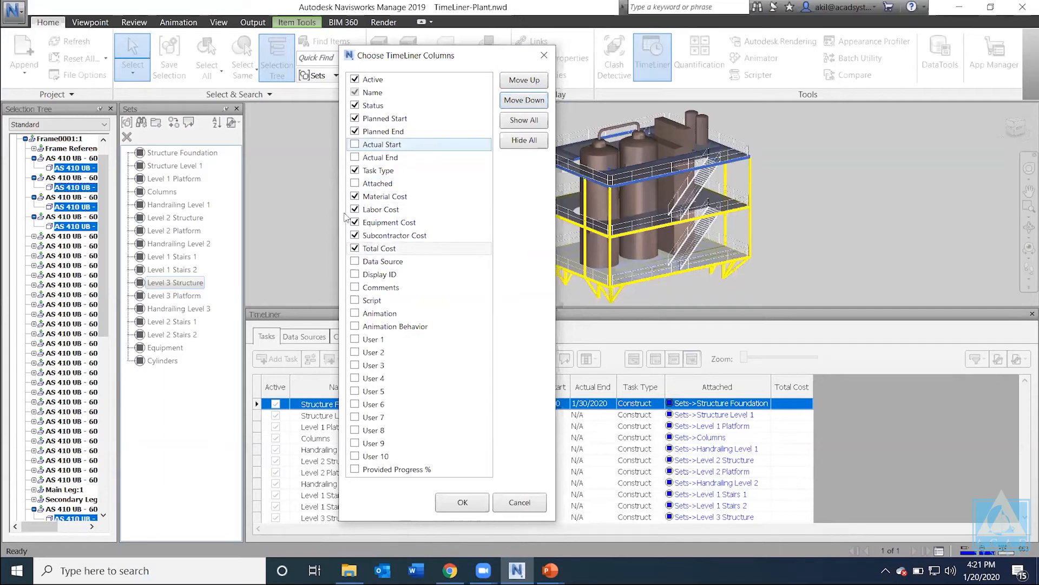
pyautogui.click(463, 503)
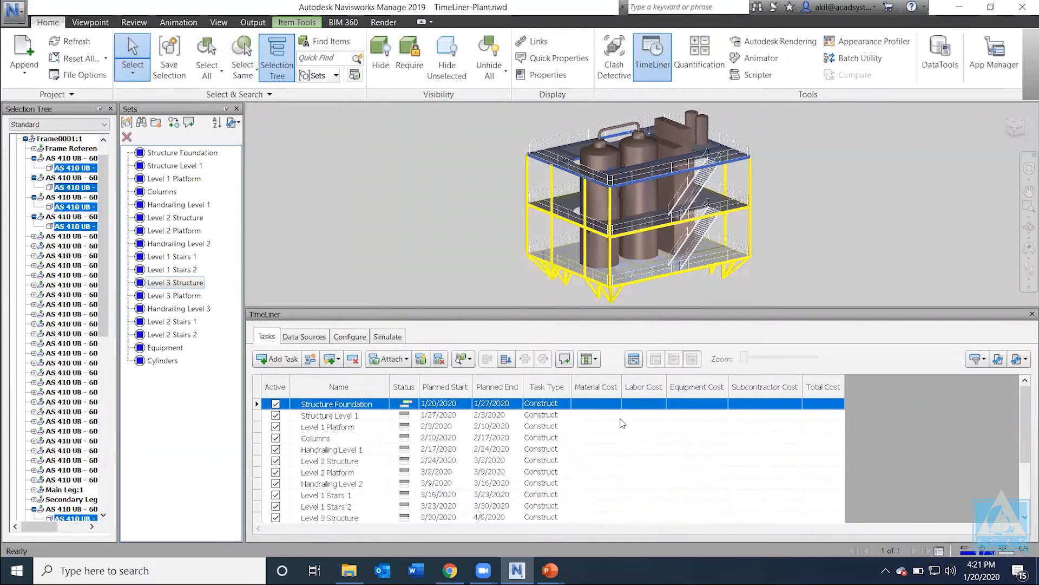
# Step: Go through the Structure Foundation task's cost cells and widen the Total Cost column
pyautogui.click(603, 403)
pyautogui.click(649, 407)
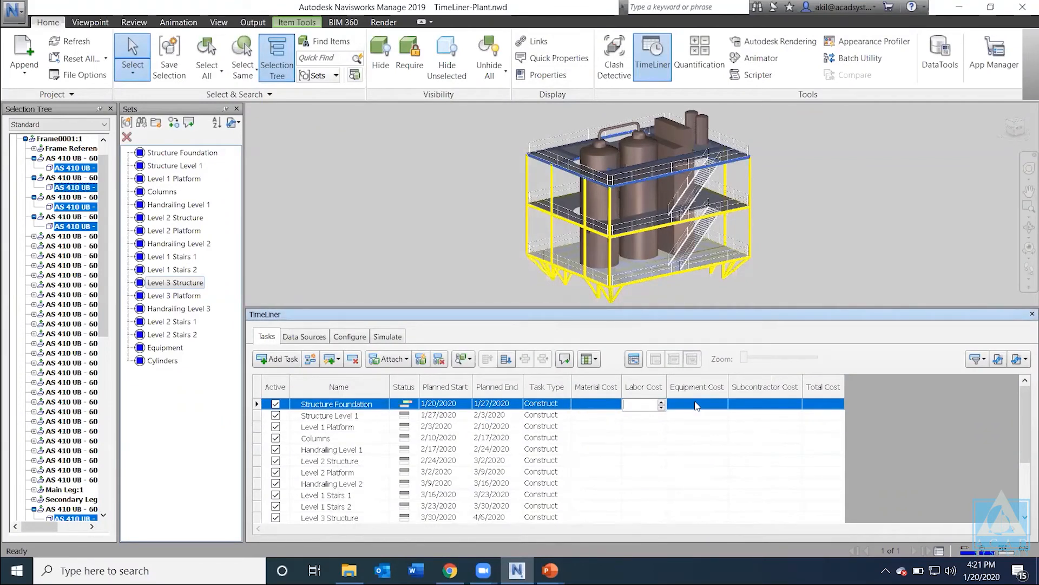
pyautogui.click(695, 404)
pyautogui.click(765, 405)
pyautogui.click(823, 407)
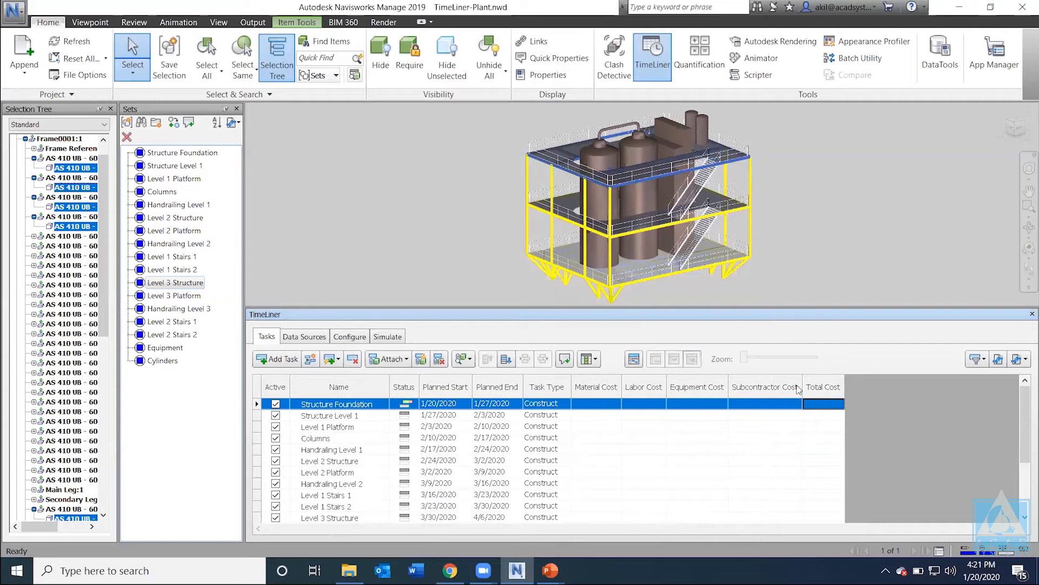
pyautogui.moveTo(868, 387); pyautogui.dragTo(873, 387)
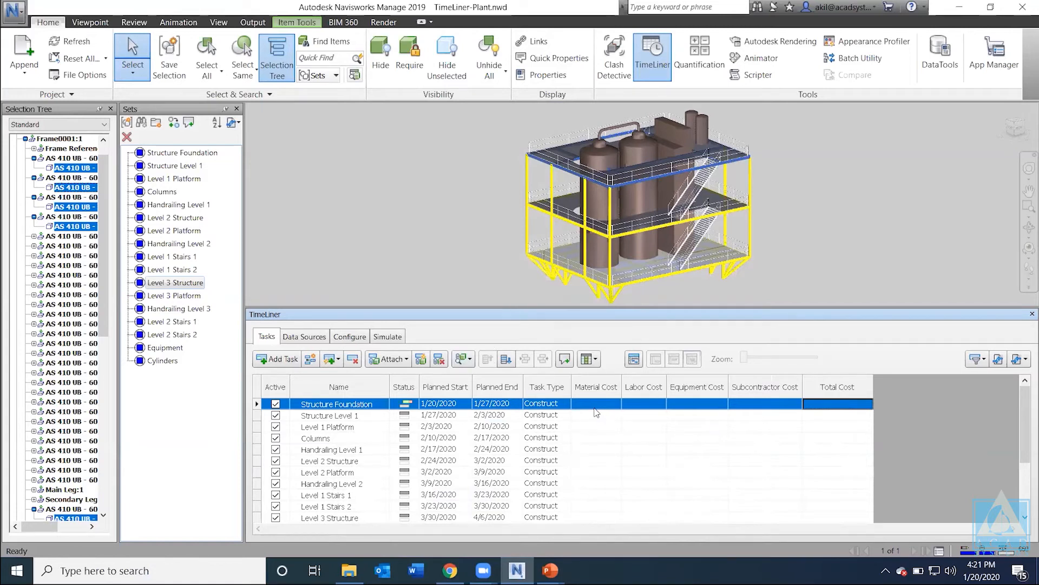
# Step: Add a second line with the Red color code to the overlay text in the simulation settings
pyautogui.click(393, 337)
pyautogui.click(379, 381)
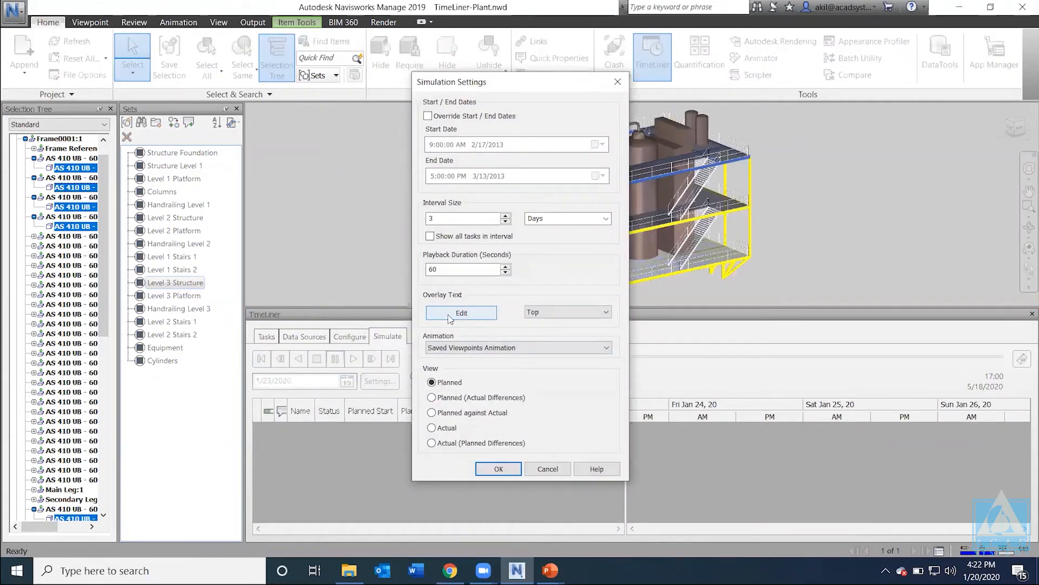
pyautogui.click(470, 313)
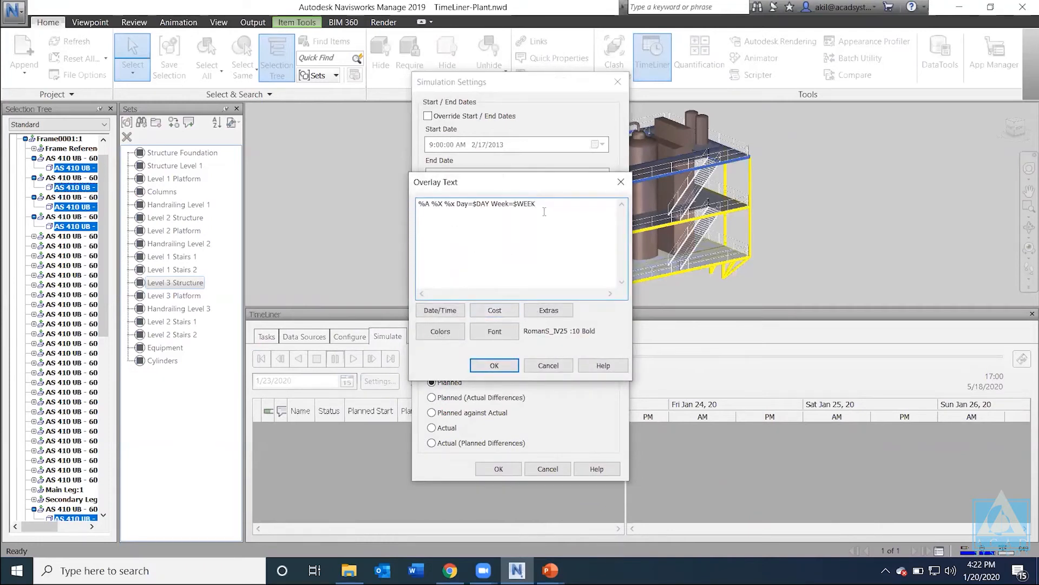
pyautogui.press('Return')
pyautogui.click(464, 314)
pyautogui.click(450, 331)
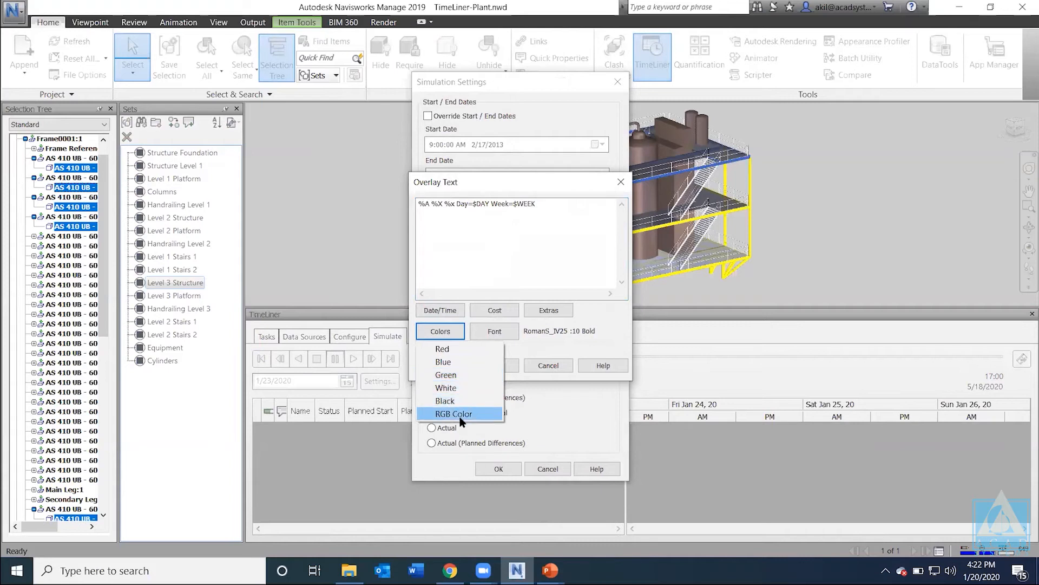
pyautogui.click(467, 349)
# Step: Append Total Cost to the overlay text after the $COLOR_RED code and apply the simulation settings
pyautogui.click(494, 311)
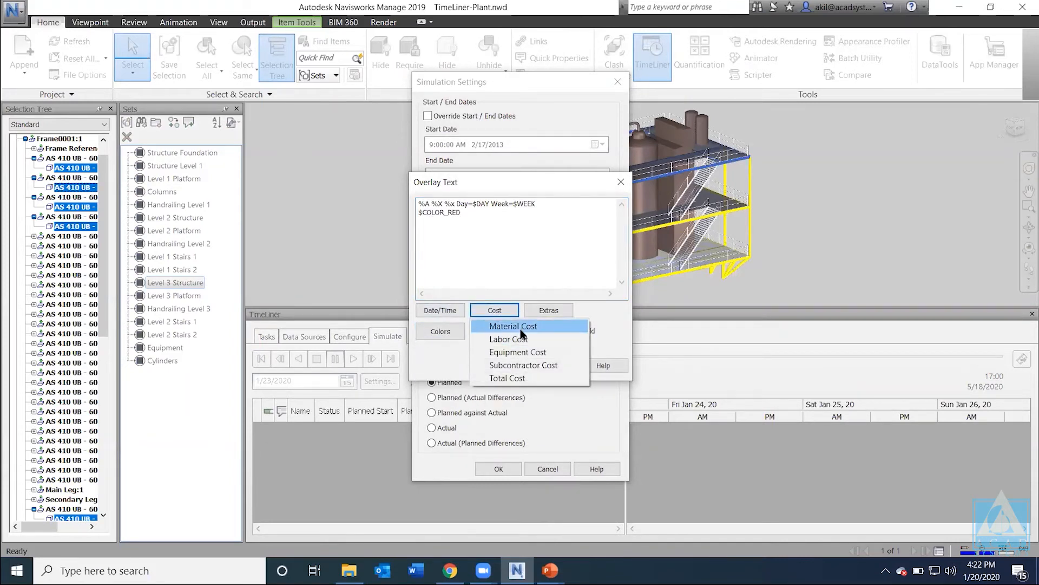
pyautogui.click(505, 378)
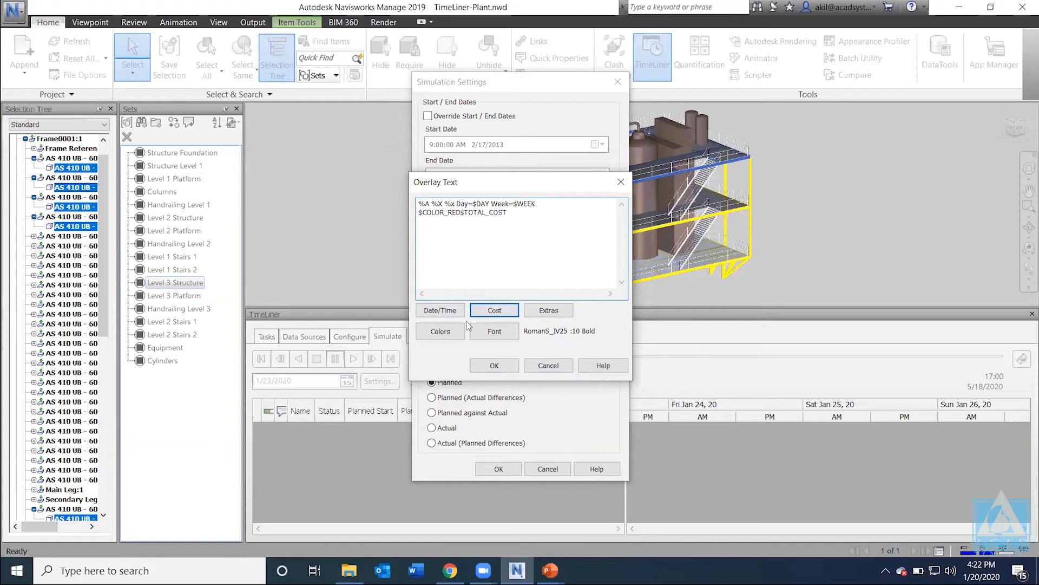
pyautogui.click(494, 366)
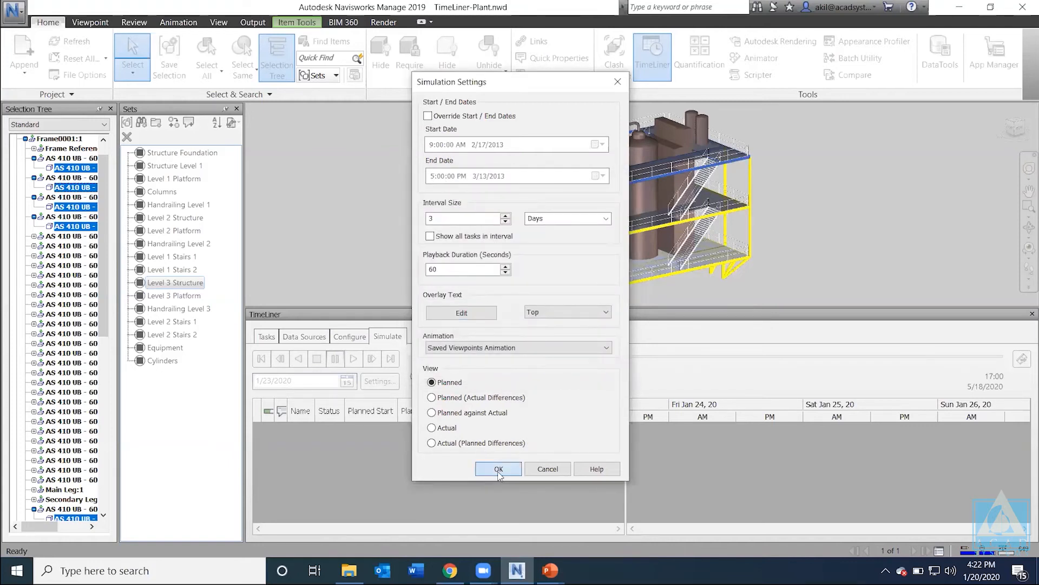
pyautogui.click(499, 469)
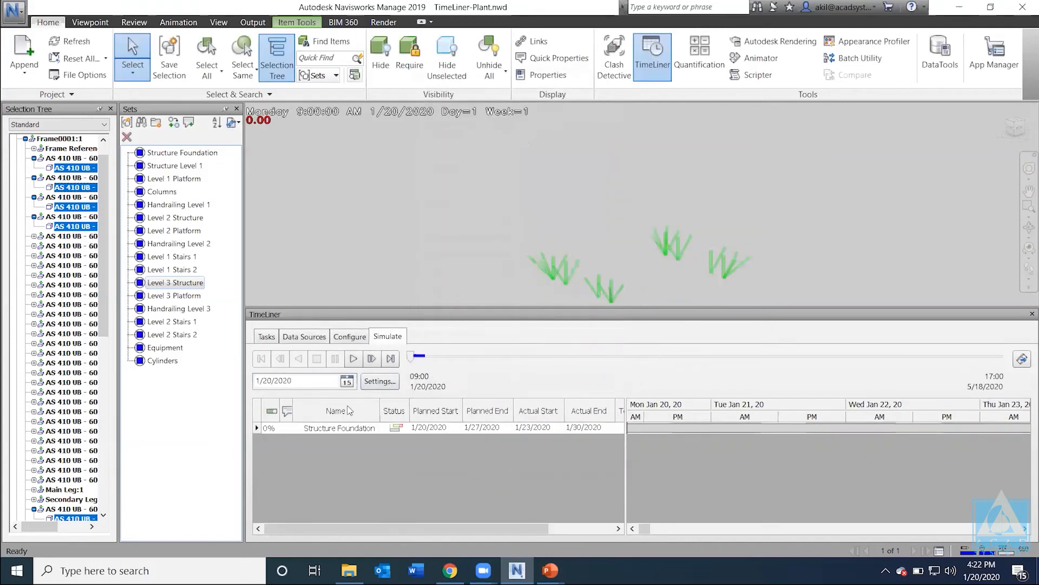
# Step: Set the Structure Foundation task's material cost to 10,000 and its labor cost to 8,000 in the task list
pyautogui.click(266, 336)
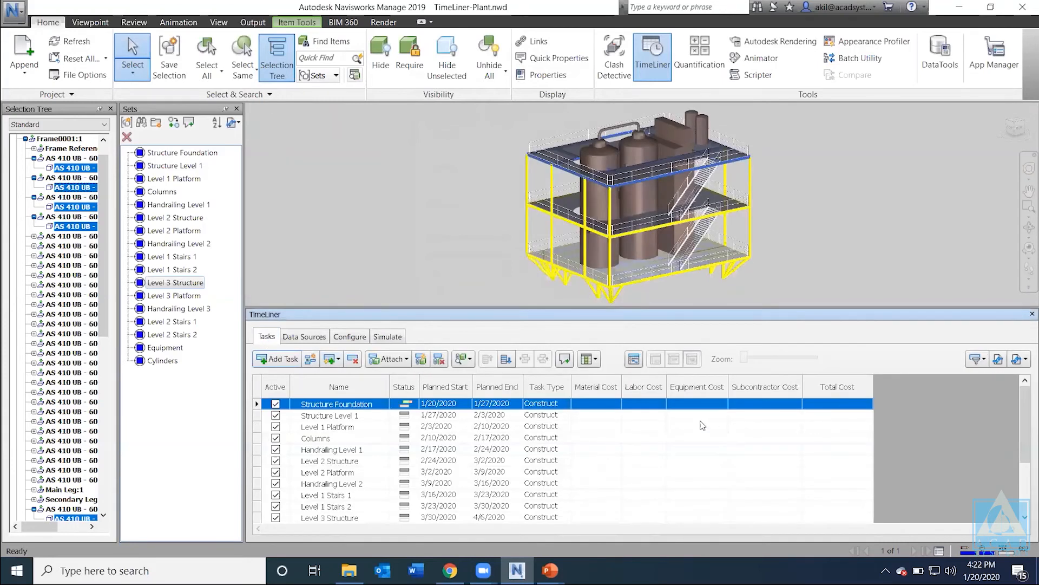
pyautogui.click(834, 406)
pyautogui.click(756, 407)
pyautogui.click(696, 405)
pyautogui.click(642, 405)
pyautogui.click(590, 406)
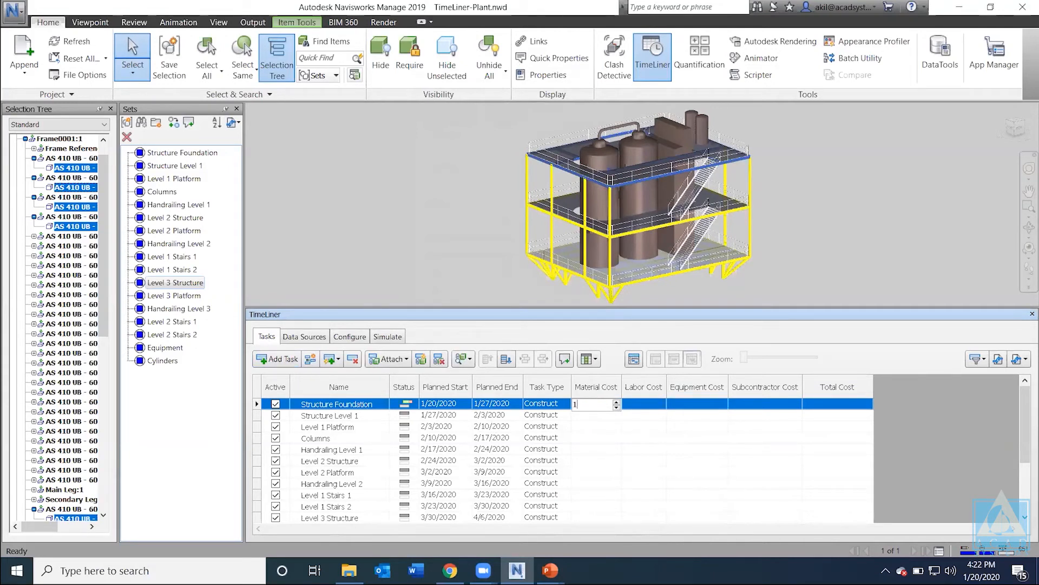
pyautogui.click(640, 406)
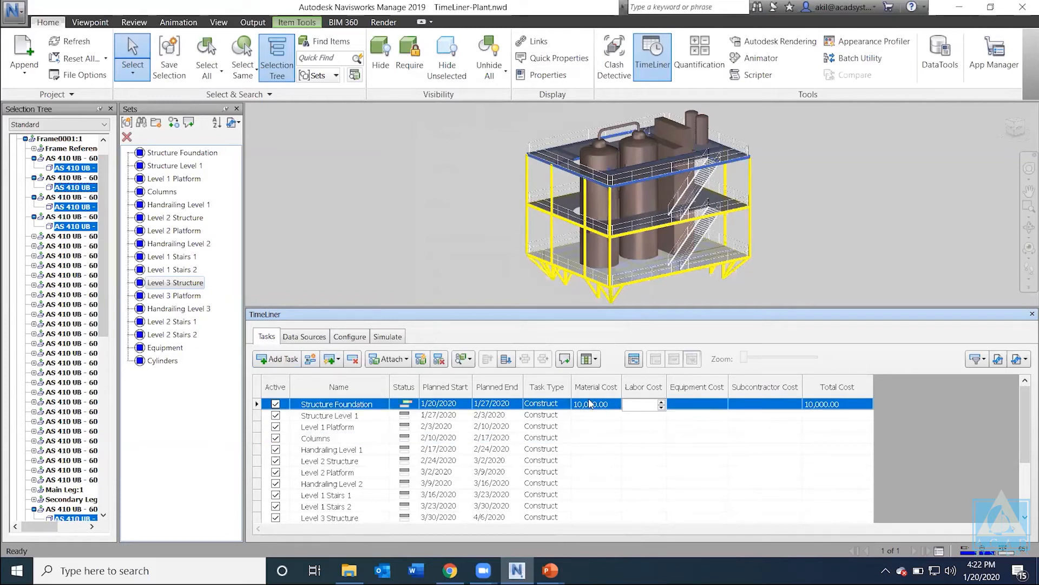
pyautogui.write('8000')
pyautogui.press('Return')
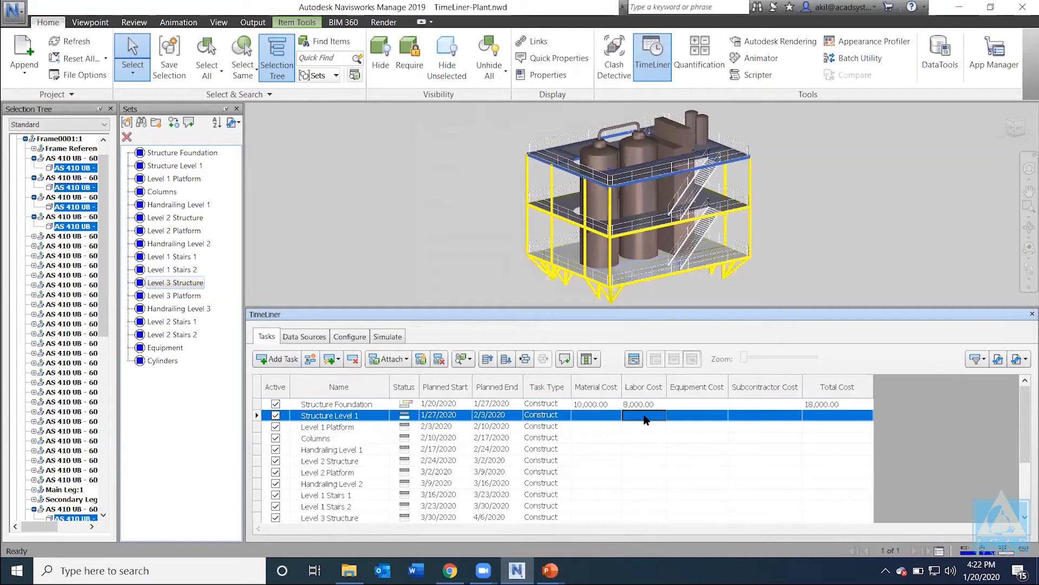
# Step: Set the Structure Foundation task's equipment cost to 5,000 and its subcontractor cost to 15,000
pyautogui.click(701, 404)
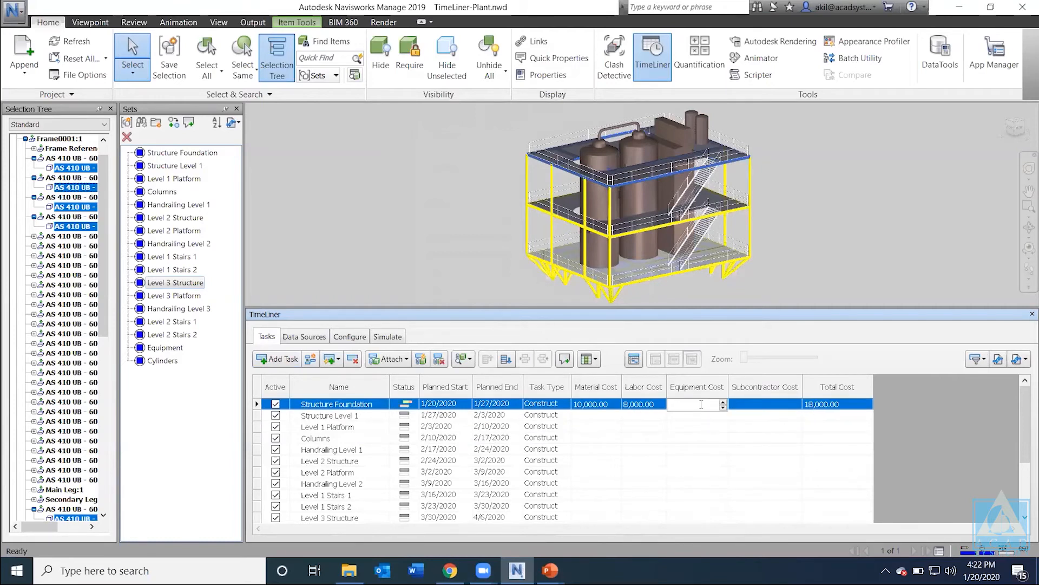
pyautogui.press('Return')
pyautogui.click(766, 404)
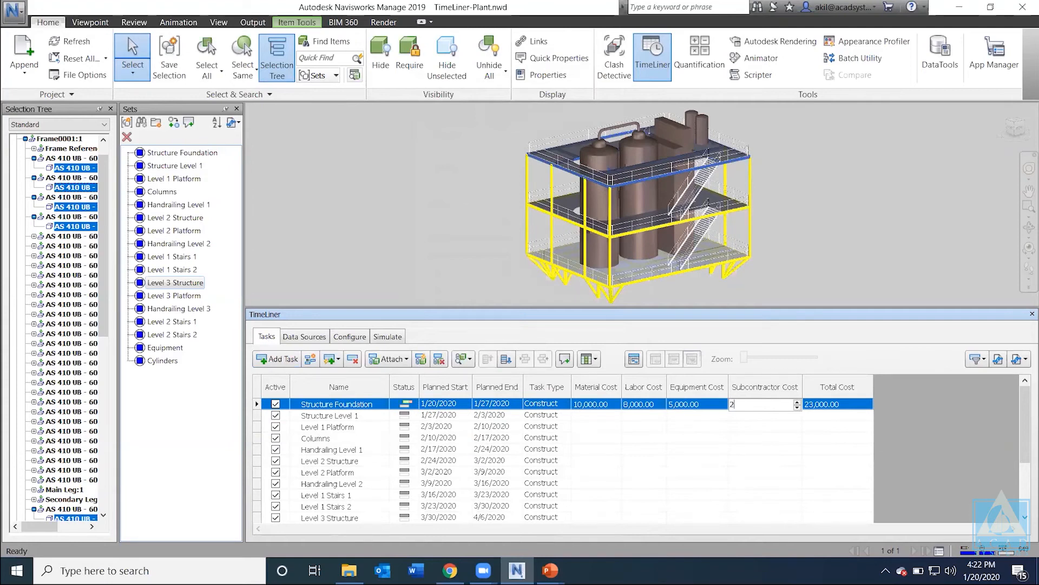
pyautogui.write('15,000')
pyautogui.press('Return')
pyautogui.click(768, 463)
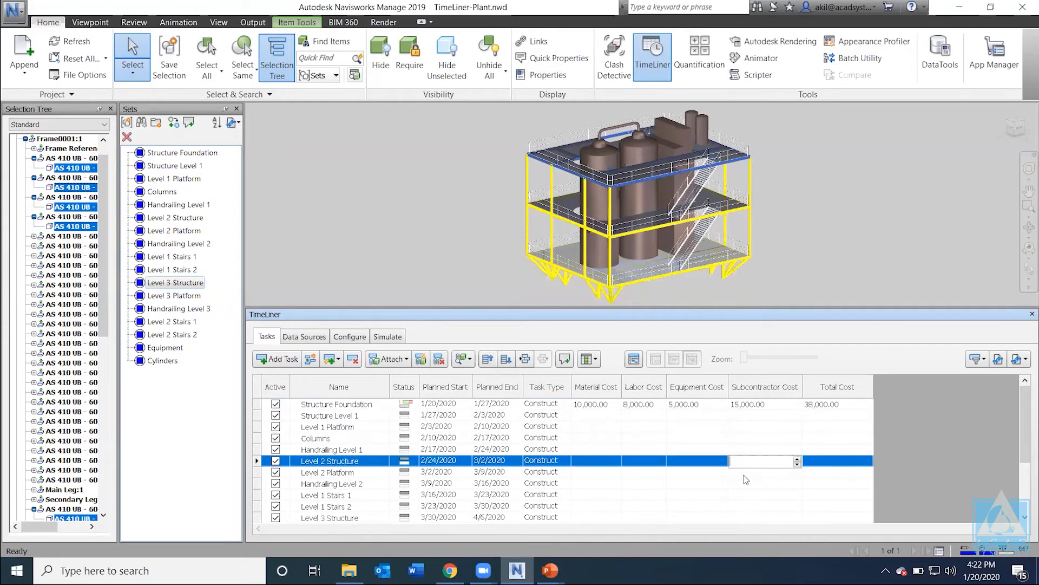
# Step: Copy the 8,000 cost into Level 1 Platform material, Columns equipment, and Level 2 Structure labor and subcontractor costs
pyautogui.click(643, 406)
pyautogui.hotkey('ctrl', 'c')
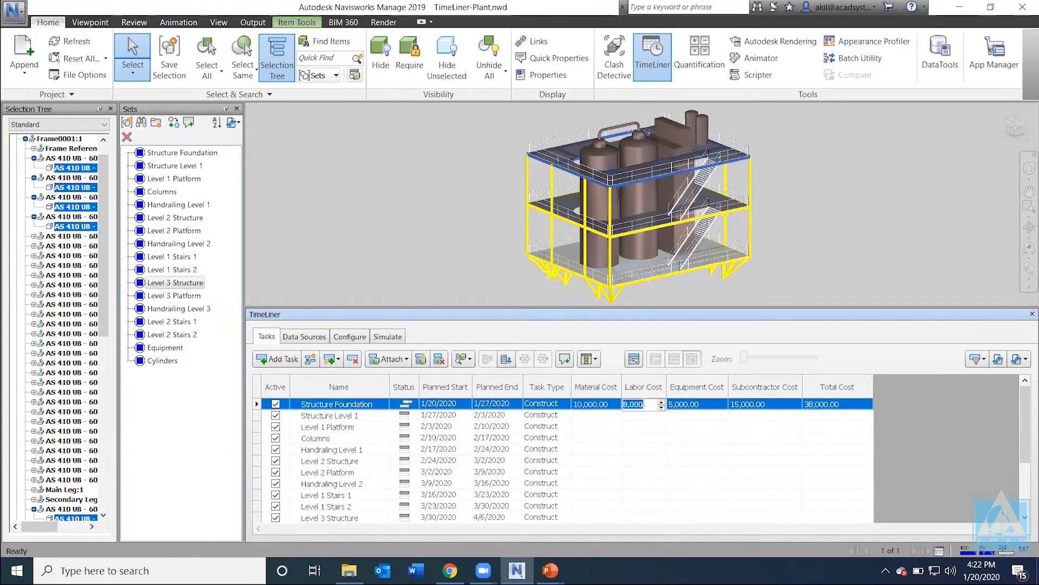
pyautogui.click(597, 426)
pyautogui.hotkey('ctrl', 'v')
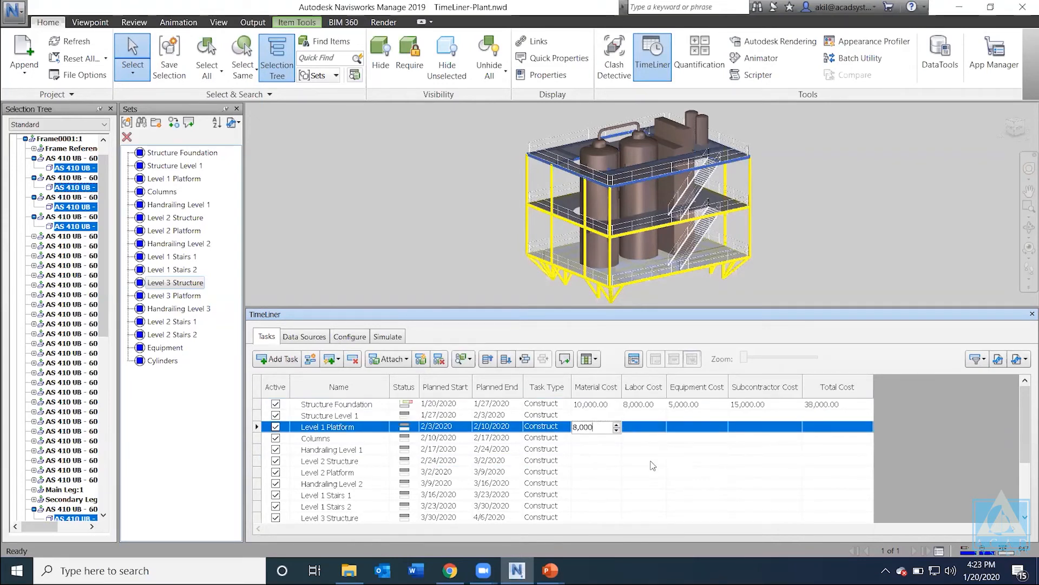
pyautogui.click(653, 462)
pyautogui.hotkey('ctrl', 'v')
pyautogui.click(683, 438)
pyautogui.hotkey('ctrl', 'v')
pyautogui.click(759, 463)
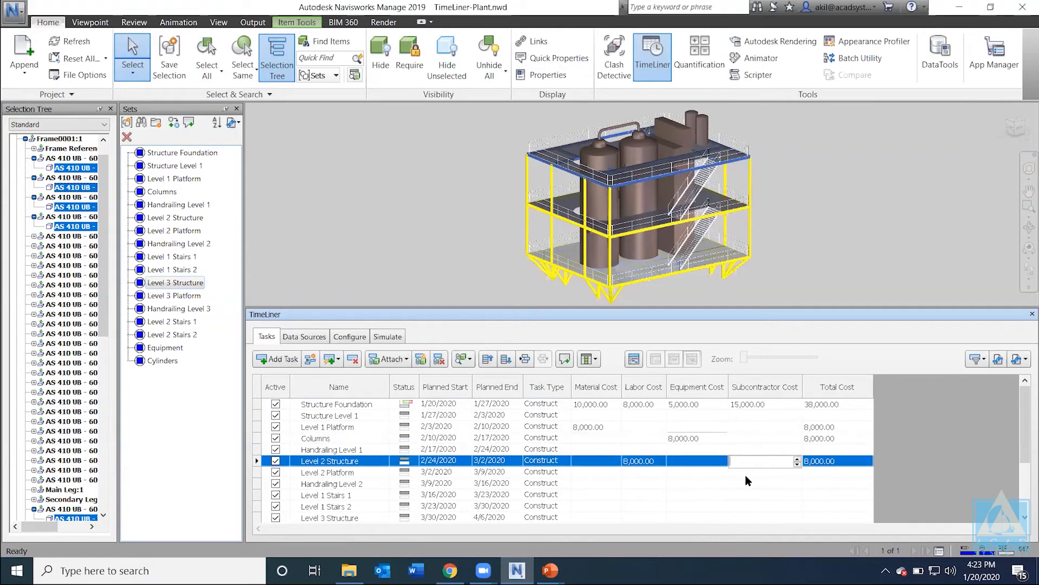
# Step: Enter 8,000 for Level 1 Stairs 2 and Handrailing Level 2 equipment, Level 2 Platform material and equipment, and Level 1 Stairs 1 subcontractor costs
pyautogui.click(685, 506)
pyautogui.hotkey('ctrl', 'v')
pyautogui.click(601, 474)
pyautogui.hotkey('ctrl', 'v')
pyautogui.click(687, 483)
pyautogui.hotkey('ctrl', 'v')
pyautogui.click(703, 473)
pyautogui.hotkey('ctrl', 'v')
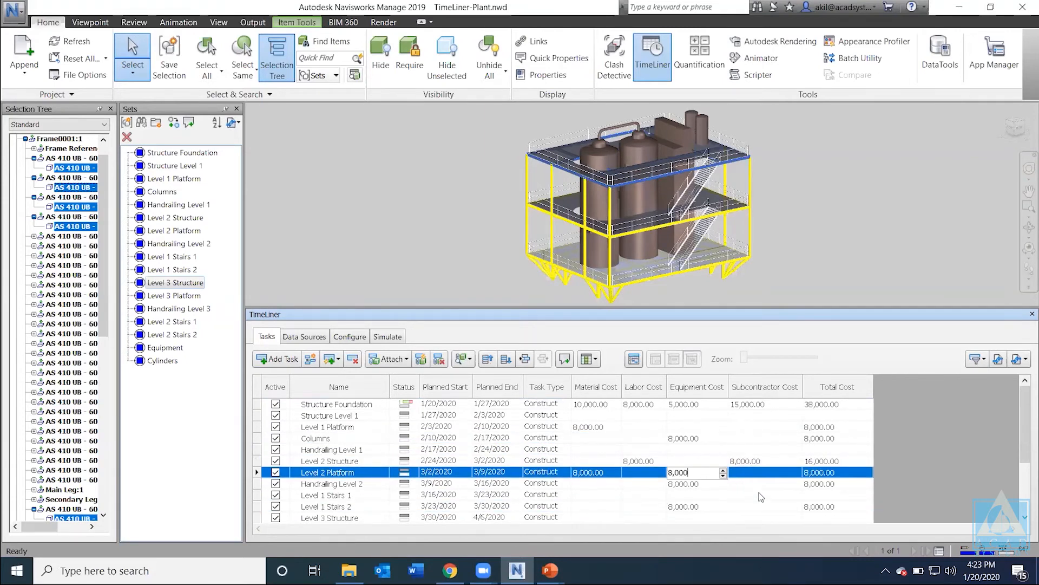
pyautogui.click(758, 495)
pyautogui.hotkey('ctrl', 'v')
pyautogui.click(606, 495)
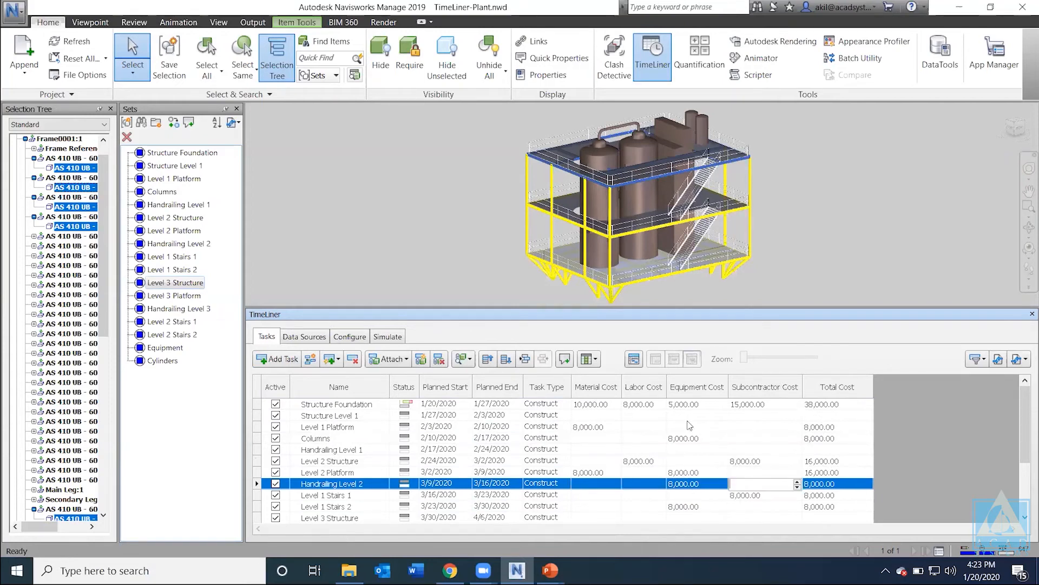
# Step: Copy the 10,000 cost into Structure Level 1 equipment, Level 1 Platform labor, and Handrailing Level 1 subcontractor, labor and material costs
pyautogui.click(595, 405)
pyautogui.hotkey('ctrl', 'c')
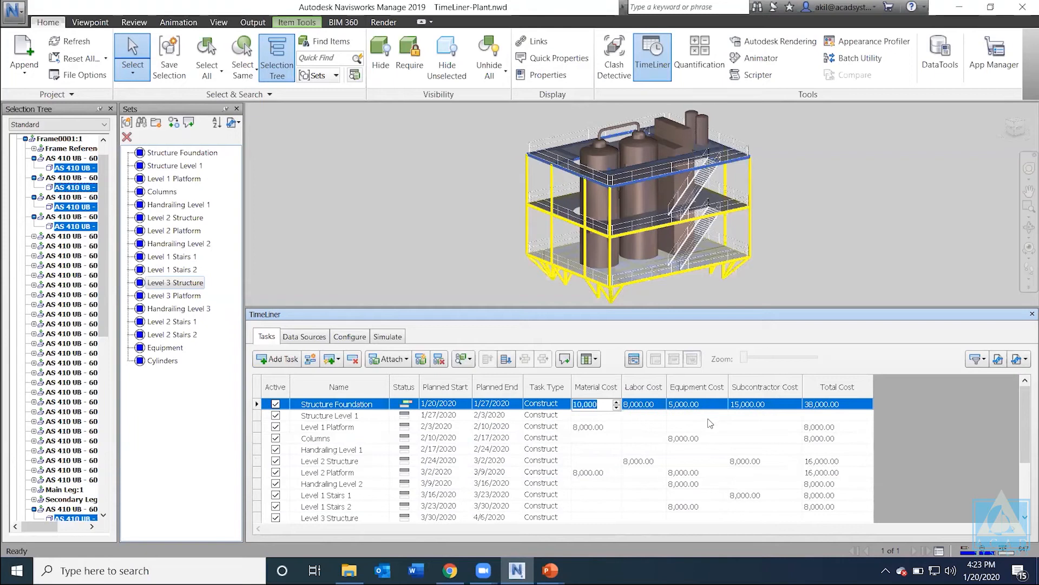
pyautogui.click(698, 415)
pyautogui.hotkey('ctrl', 'v')
pyautogui.click(647, 428)
pyautogui.hotkey('ctrl', 'v')
pyautogui.click(752, 450)
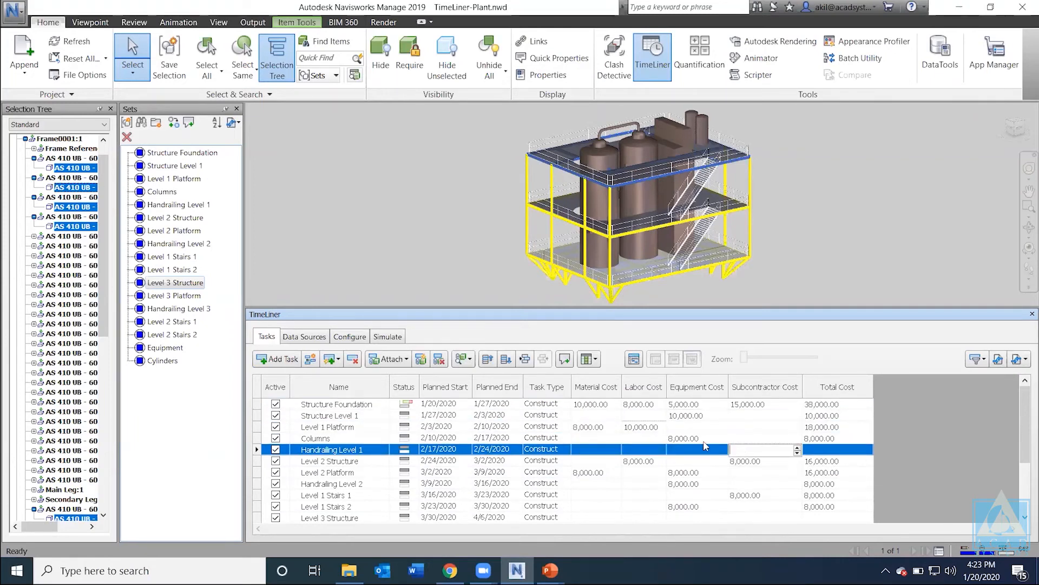
pyautogui.hotkey('ctrl', 'v')
pyautogui.click(644, 450)
pyautogui.hotkey('ctrl', 'v')
pyautogui.click(595, 450)
pyautogui.hotkey('ctrl', 'v')
# Step: Enter 10,000 for Level 2 Structure material, Handrailing Level 2 labor, Level 1 Stairs 1 material and equipment, and Level 2 Platform subcontractor costs
pyautogui.click(595, 462)
pyautogui.hotkey('ctrl', 'v')
pyautogui.click(643, 484)
pyautogui.hotkey('ctrl', 'v')
pyautogui.click(595, 495)
pyautogui.hotkey('ctrl', 'v')
pyautogui.click(704, 494)
pyautogui.hotkey('ctrl', 'v')
pyautogui.click(753, 473)
pyautogui.hotkey('ctrl', 'v')
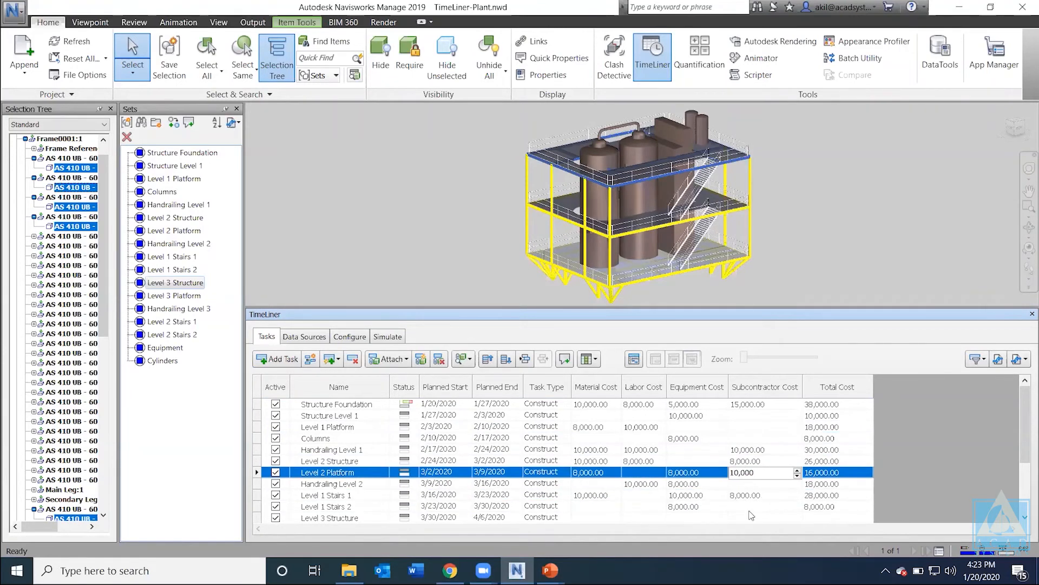
# Step: Enter 10,000 for the labor and subcontractor costs of Level 1 Stairs 2 and the material and subcontractor costs of Level 3 Structure
pyautogui.click(751, 507)
pyautogui.hotkey('ctrl', 'v')
pyautogui.scroll(-1, 742, 511)
pyautogui.click(641, 495)
pyautogui.hotkey('ctrl', 'v')
pyautogui.click(602, 507)
pyautogui.hotkey('ctrl', 'v')
# Step: Enter 10,000 for Level 1 Platform subcontractor, Level 2 Structure and Handrailing Level 1 equipment, and Columns labor and material costs
pyautogui.click(770, 416)
pyautogui.hotkey('ctrl', 'v')
pyautogui.click(695, 445)
pyautogui.hotkey('ctrl', 'v')
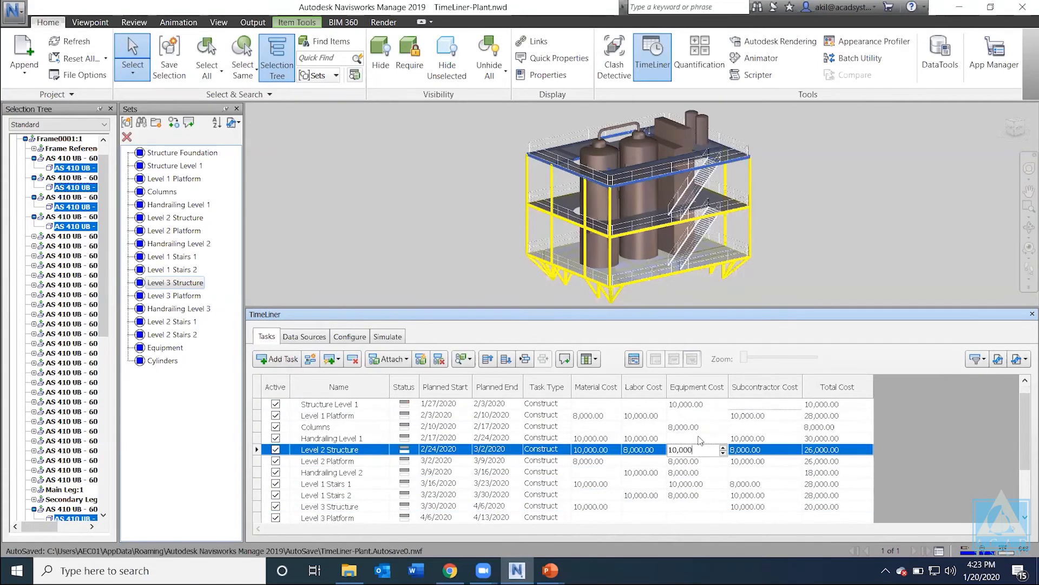
pyautogui.click(683, 438)
pyautogui.hotkey('ctrl', 'v')
pyautogui.click(636, 428)
pyautogui.hotkey('ctrl', 'v')
pyautogui.click(594, 427)
pyautogui.hotkey('ctrl', 'v')
# Step: Set the Structure Level 1 task's material, labor and subcontractor costs to 10,000 each
pyautogui.click(593, 403)
pyautogui.hotkey('ctrl', 'v')
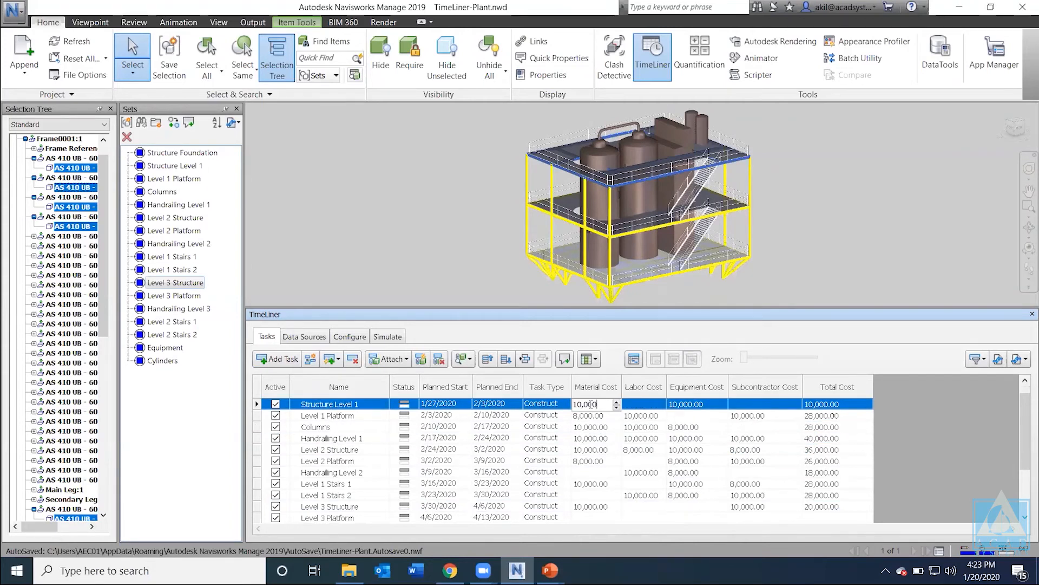
pyautogui.click(647, 405)
pyautogui.hotkey('ctrl', 'v')
pyautogui.click(751, 407)
pyautogui.hotkey('ctrl', 'v')
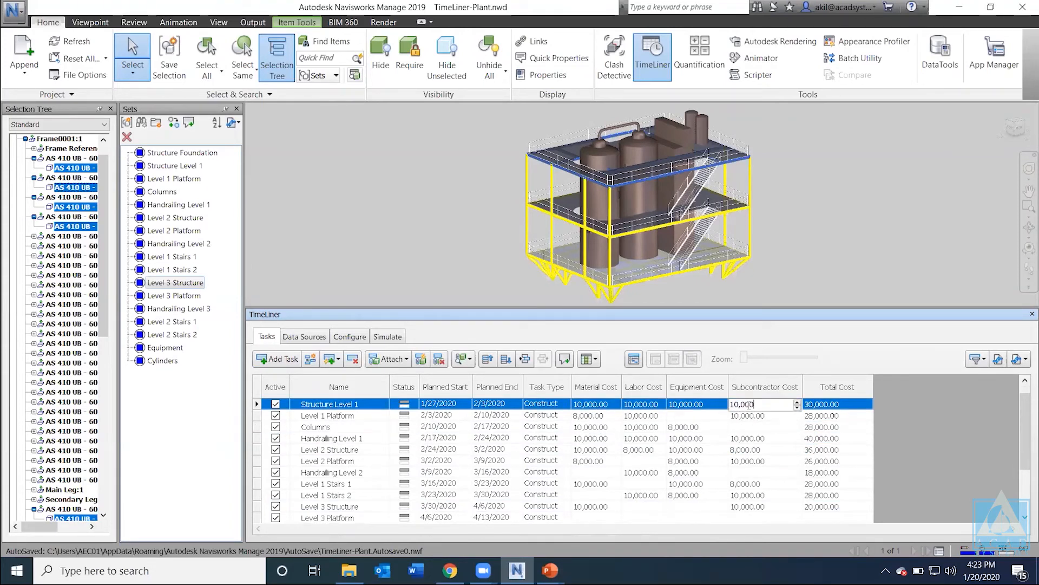
# Step: Enter 10,000 for Level 1 Platform equipment, Columns subcontractor and Level 2 Platform labor costs
pyautogui.click(704, 416)
pyautogui.hotkey('ctrl', 'v')
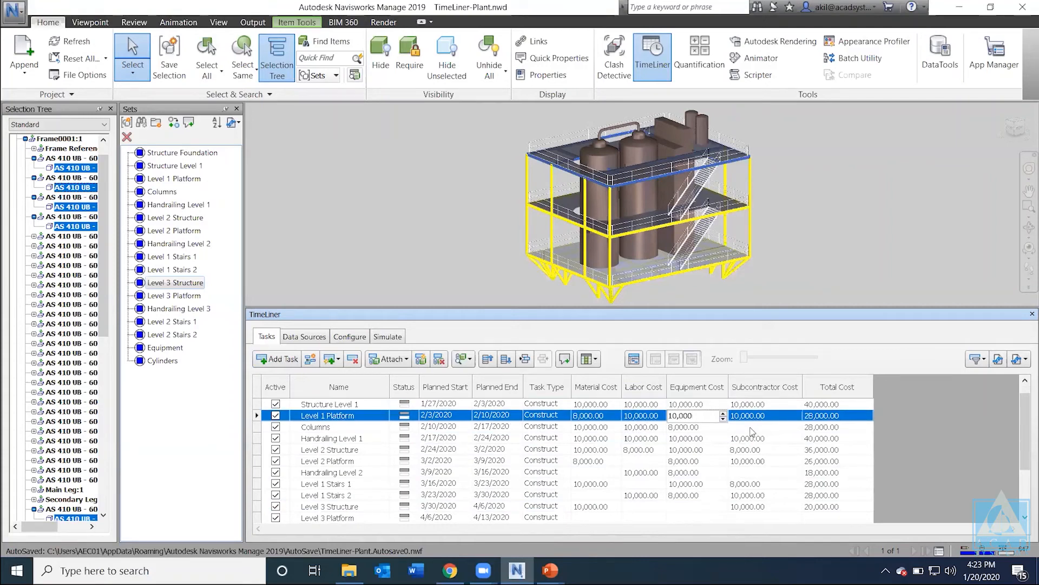
pyautogui.click(752, 430)
pyautogui.hotkey('ctrl', 'v')
pyautogui.click(636, 461)
pyautogui.hotkey('ctrl', 'v')
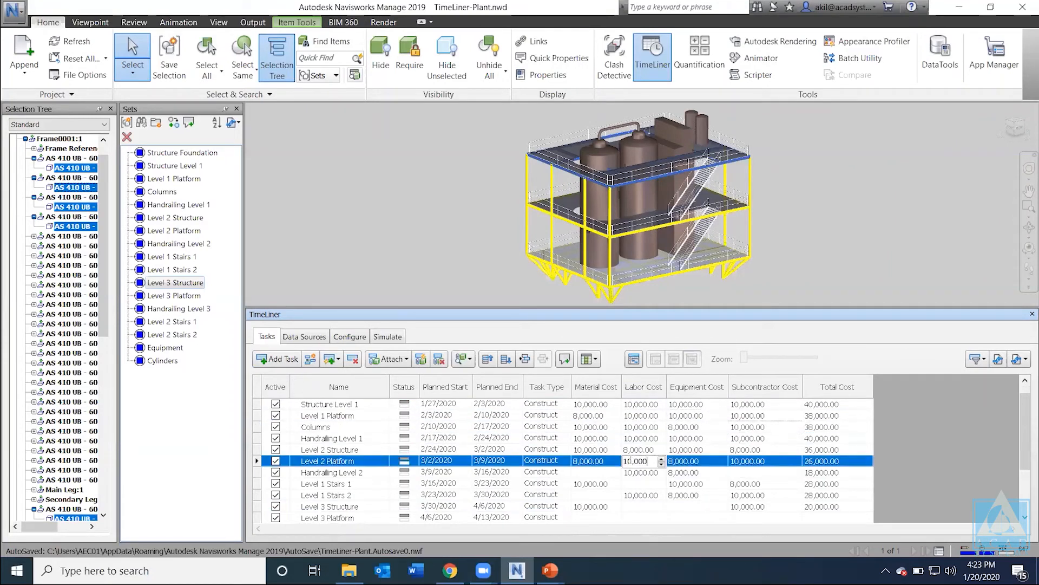
# Step: Enter 10,000 for Handrailing Level 2 material and subcontractor, Level 1 Stairs 1 labor, Level 1 Stairs 2 material, and Level 3 Platform labor costs
pyautogui.click(597, 473)
pyautogui.hotkey('ctrl', 'v')
pyautogui.click(750, 472)
pyautogui.hotkey('ctrl', 'v')
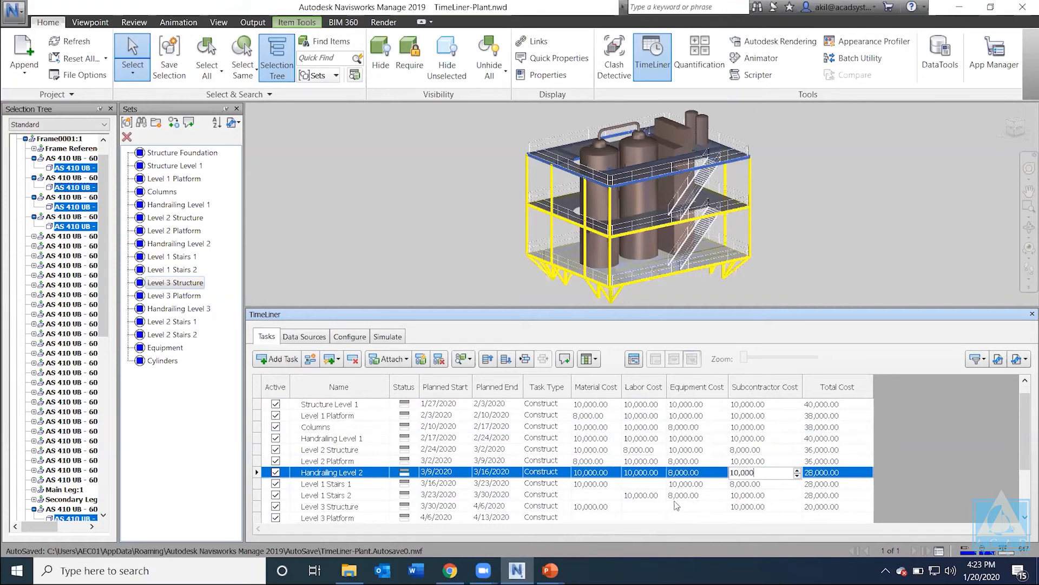
pyautogui.click(642, 485)
pyautogui.hotkey('ctrl', 'v')
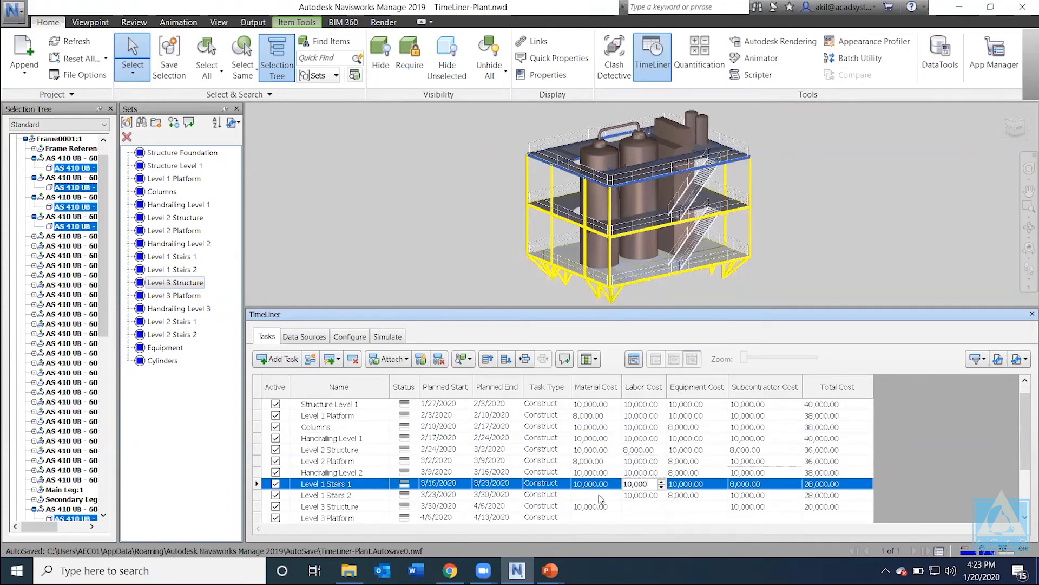
pyautogui.click(598, 495)
pyautogui.hotkey('ctrl', 'v')
pyautogui.click(642, 518)
pyautogui.hotkey('ctrl', 'v')
pyautogui.click(693, 494)
pyautogui.hotkey('ctrl', 'v')
pyautogui.click(687, 495)
pyautogui.hotkey('ctrl', 'v')
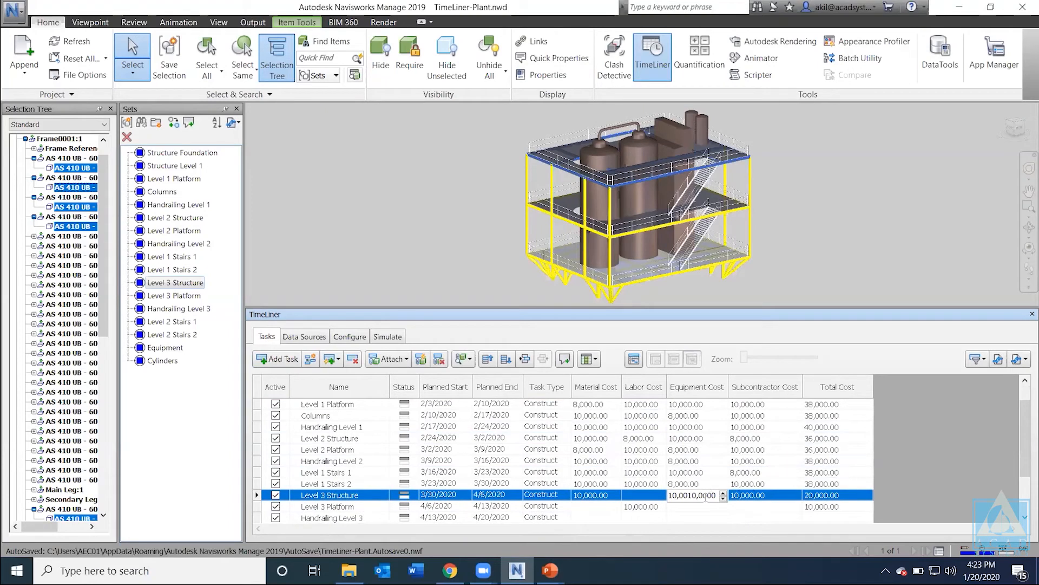
pyautogui.hotkey('ctrl', 'a')
pyautogui.press('Escape')
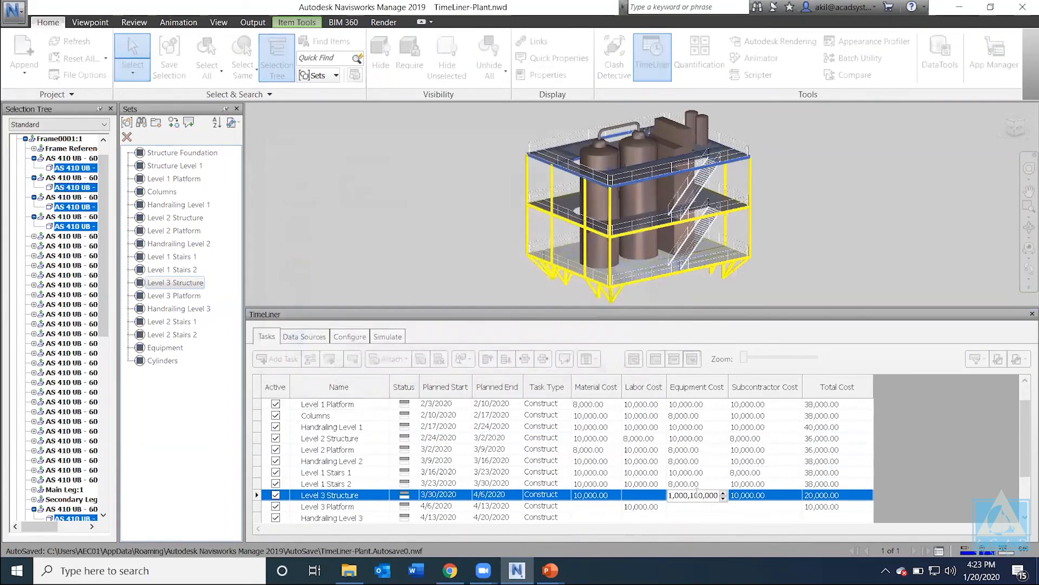
pyautogui.moveTo(703, 495); pyautogui.dragTo(639, 505)
pyautogui.press('BackSpace')
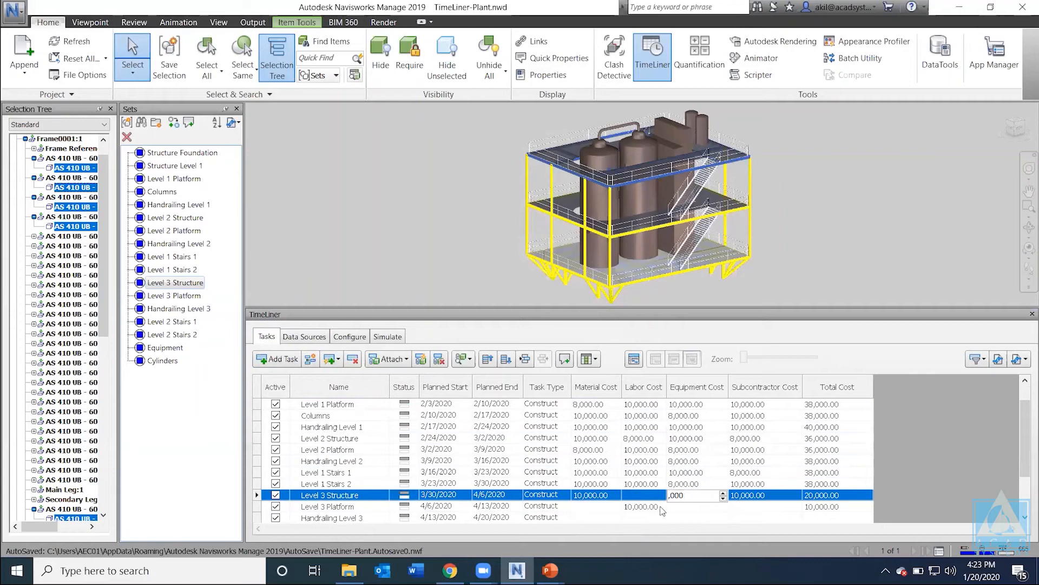
pyautogui.press('Delete')
pyautogui.press('Delete')
pyautogui.press('Delete')
pyautogui.press('Delete')
pyautogui.click(716, 504)
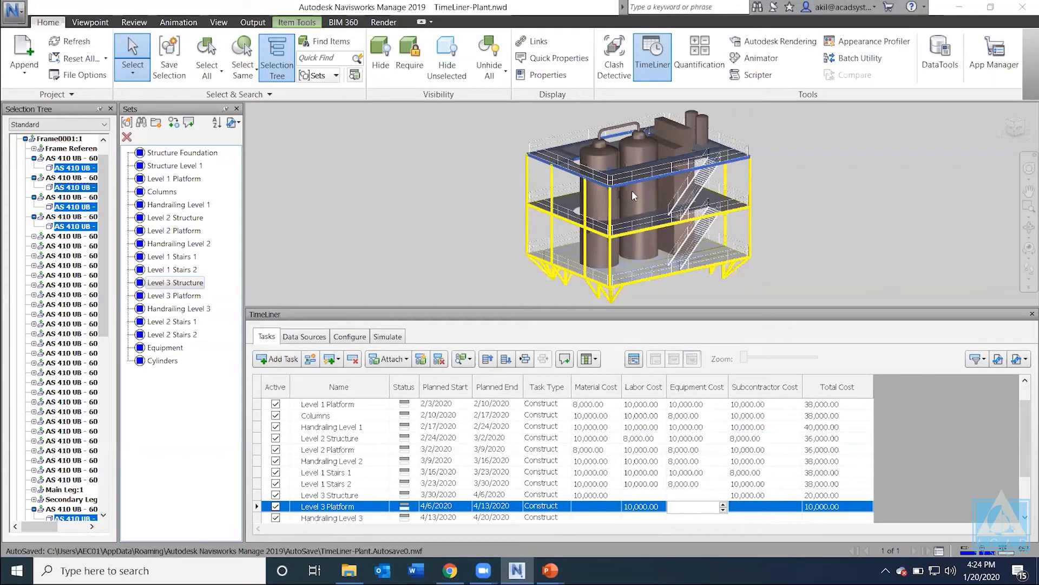
pyautogui.click(672, 442)
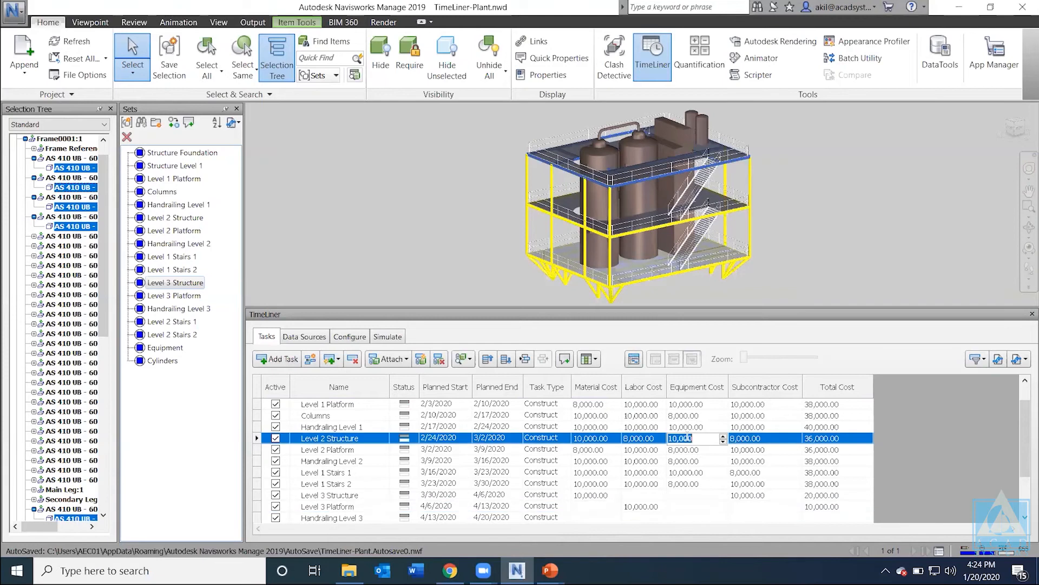
pyautogui.click(594, 519)
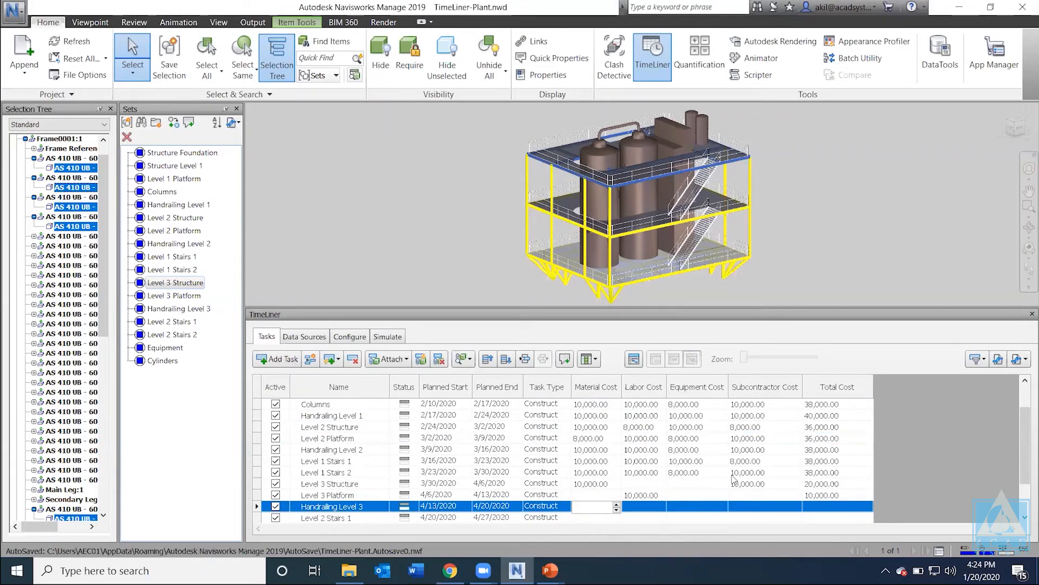
pyautogui.click(682, 510)
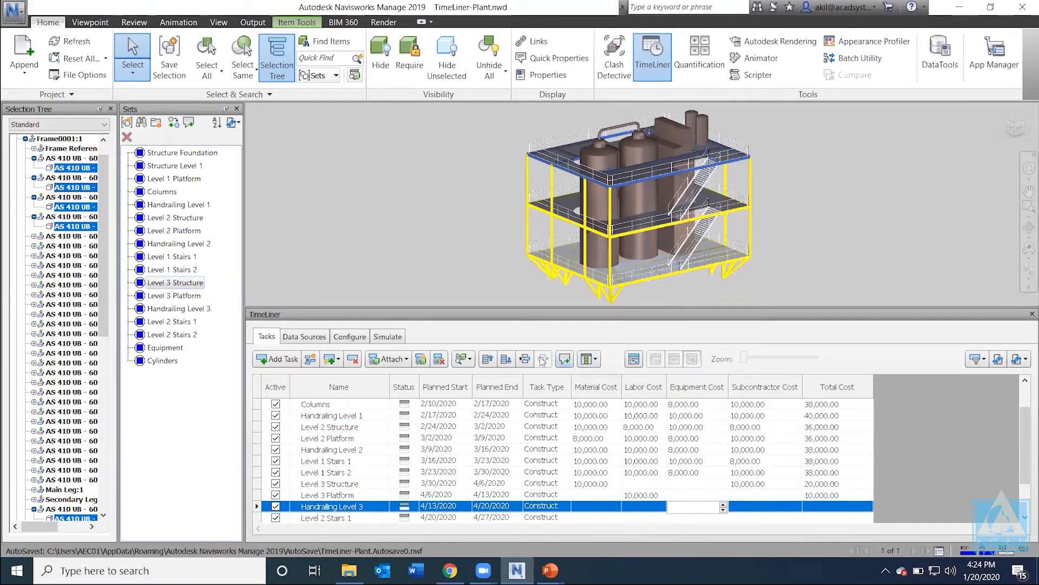
# Step: Play the construction simulation to watch the accumulating cost overlay, stop it, and clear the model selection
pyautogui.click(386, 338)
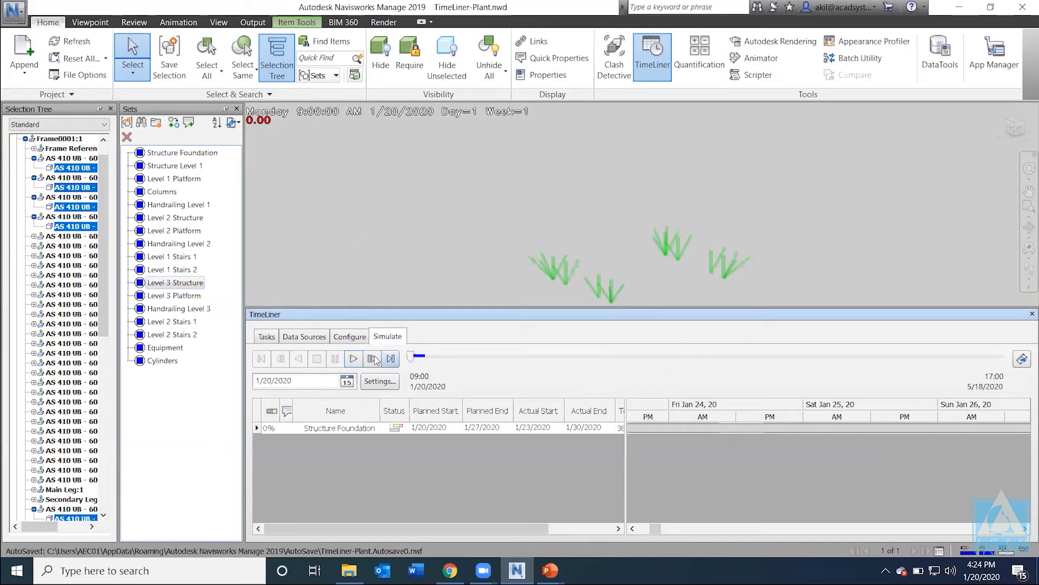
pyautogui.click(353, 360)
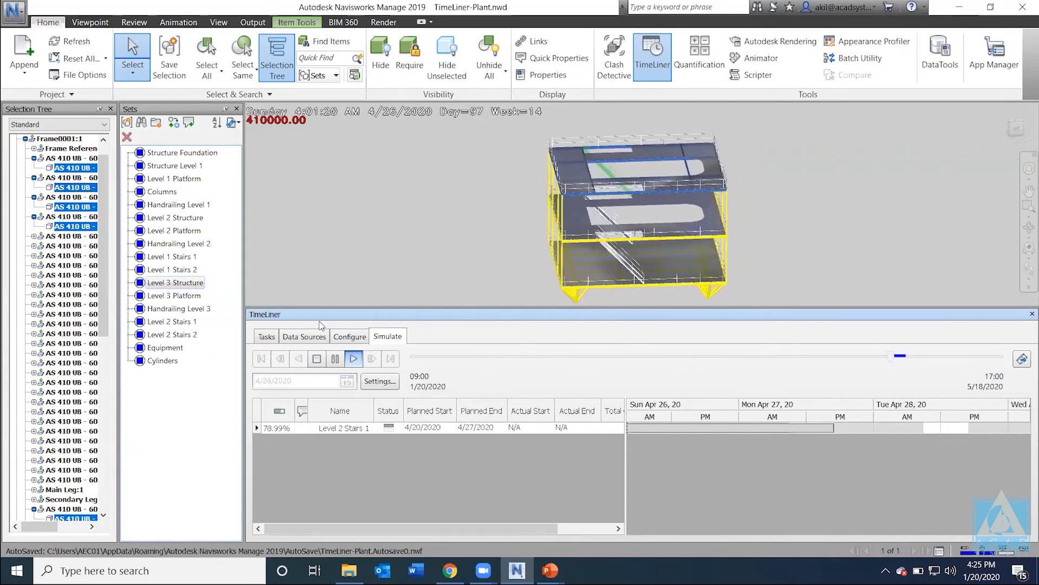
pyautogui.click(315, 360)
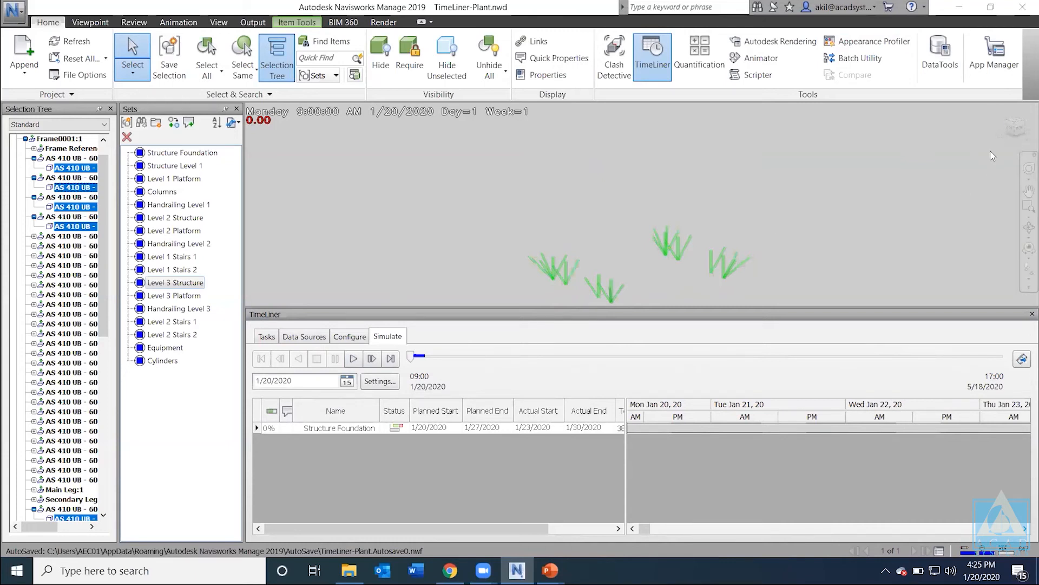
pyautogui.click(814, 198)
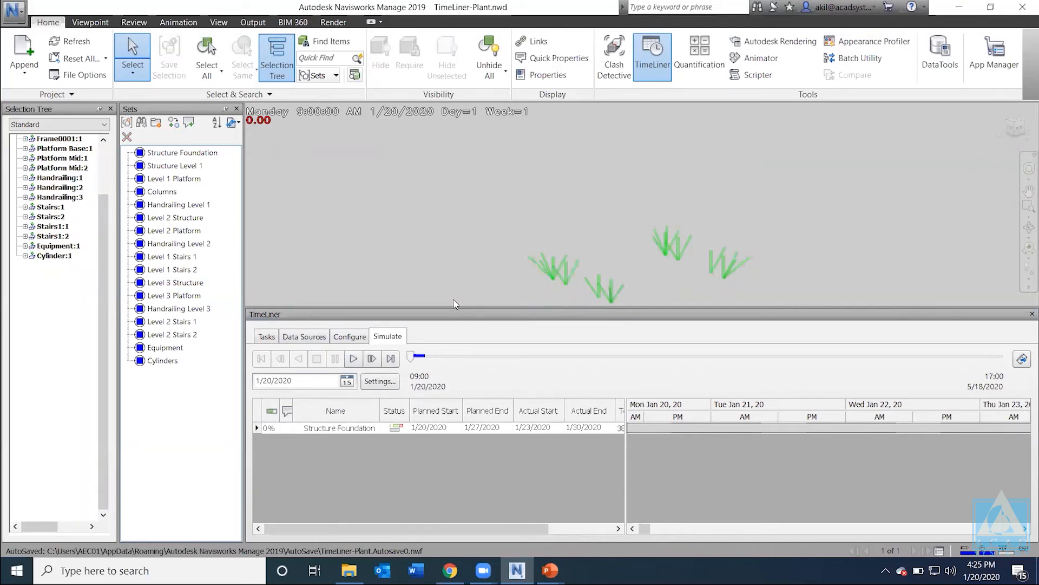
# Step: Return to the task list with its costs and open the TimeLiner data sources
pyautogui.click(267, 337)
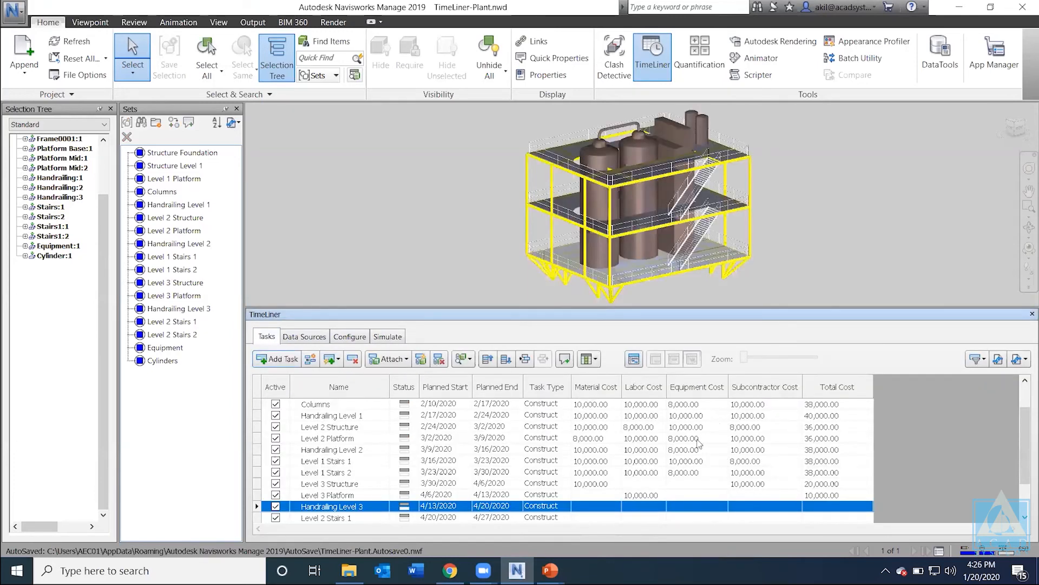
pyautogui.click(293, 340)
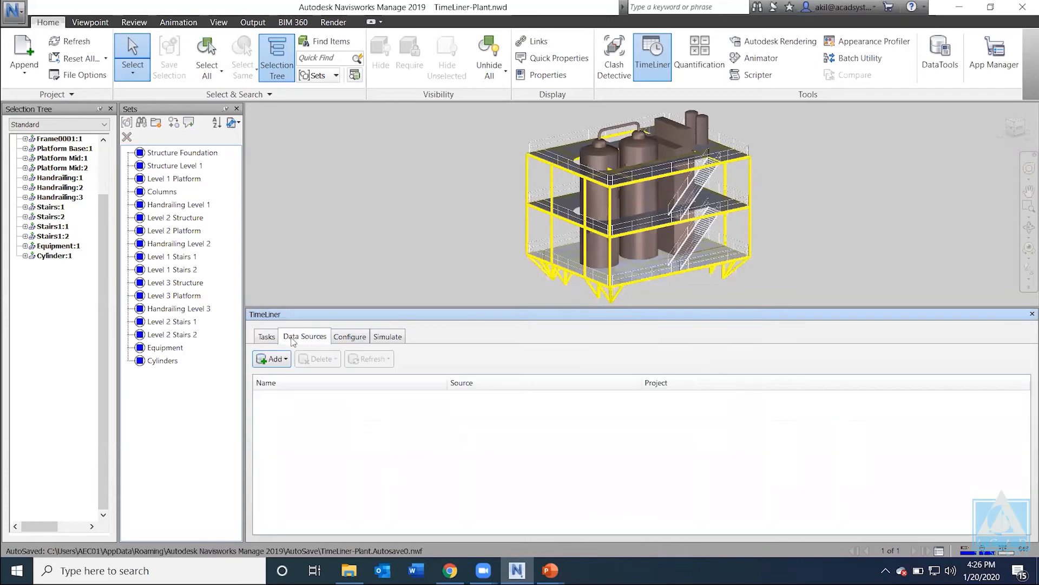
# Step: Add a CSV import data source to TimeLiner using the Construction Schedule file from the Exercise Plant folder
pyautogui.click(272, 358)
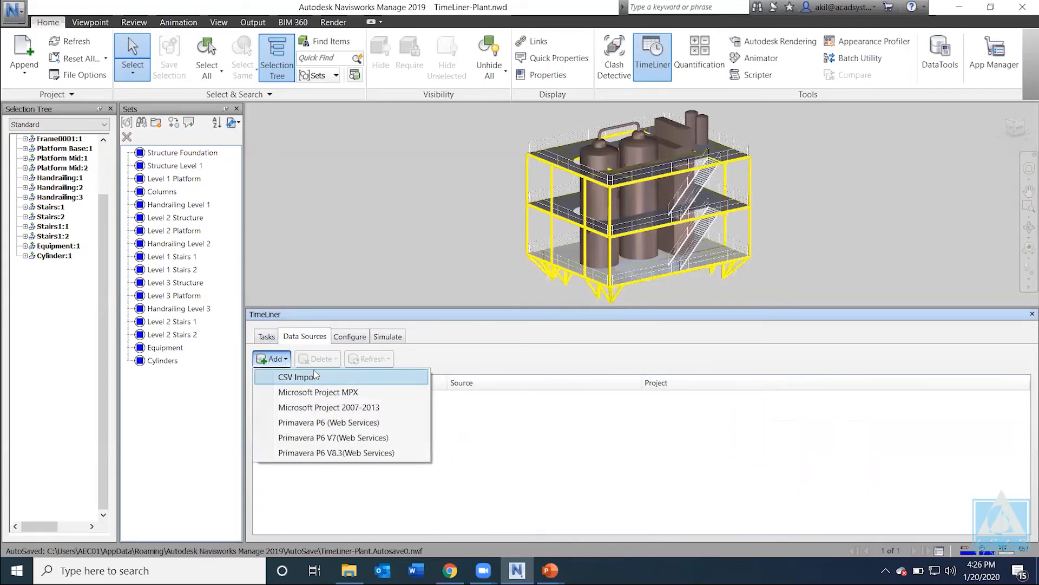
pyautogui.click(307, 344)
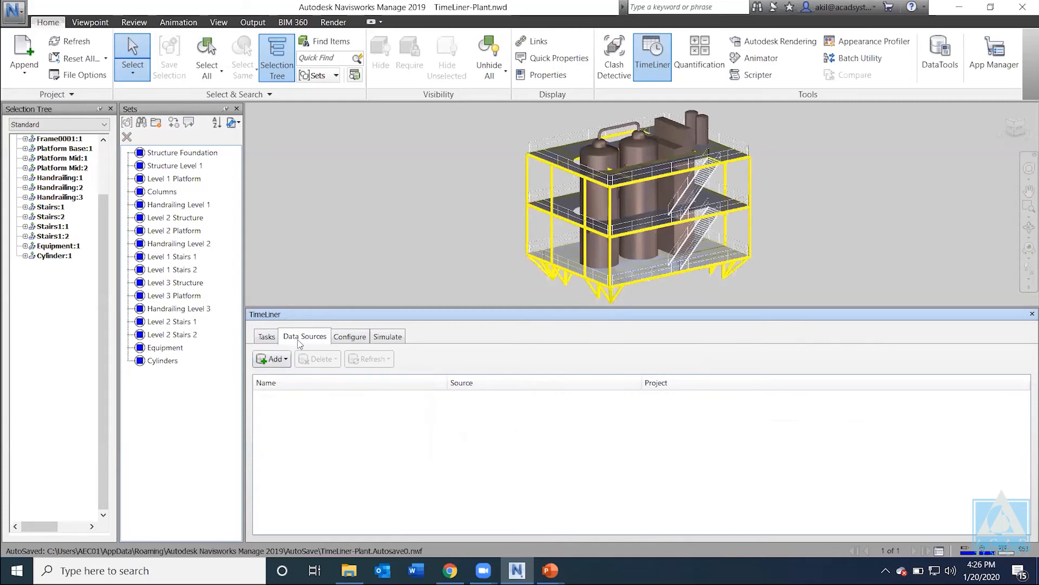
pyautogui.click(276, 359)
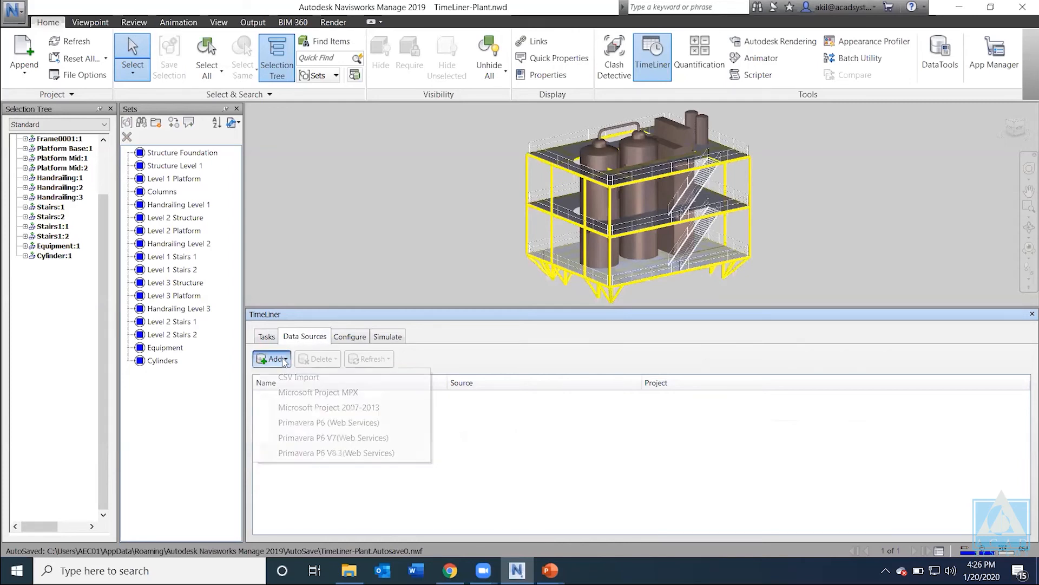
pyautogui.click(311, 379)
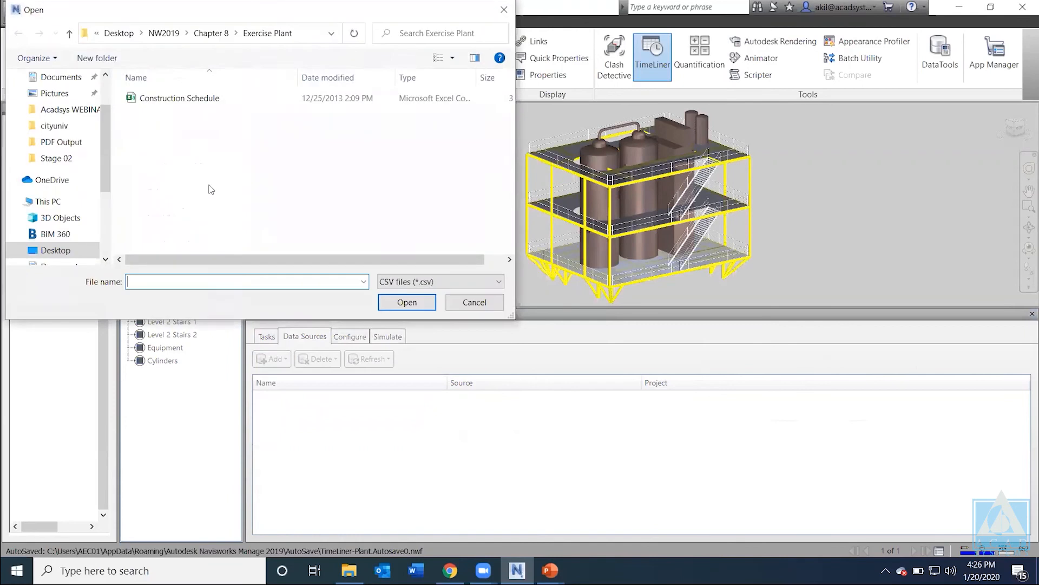
pyautogui.click(178, 102)
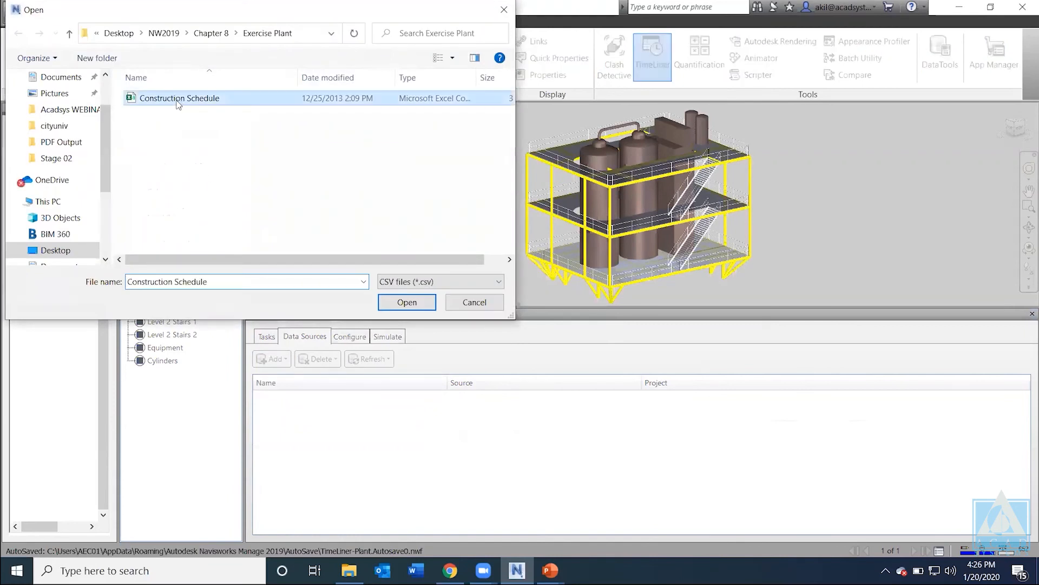
pyautogui.click(405, 302)
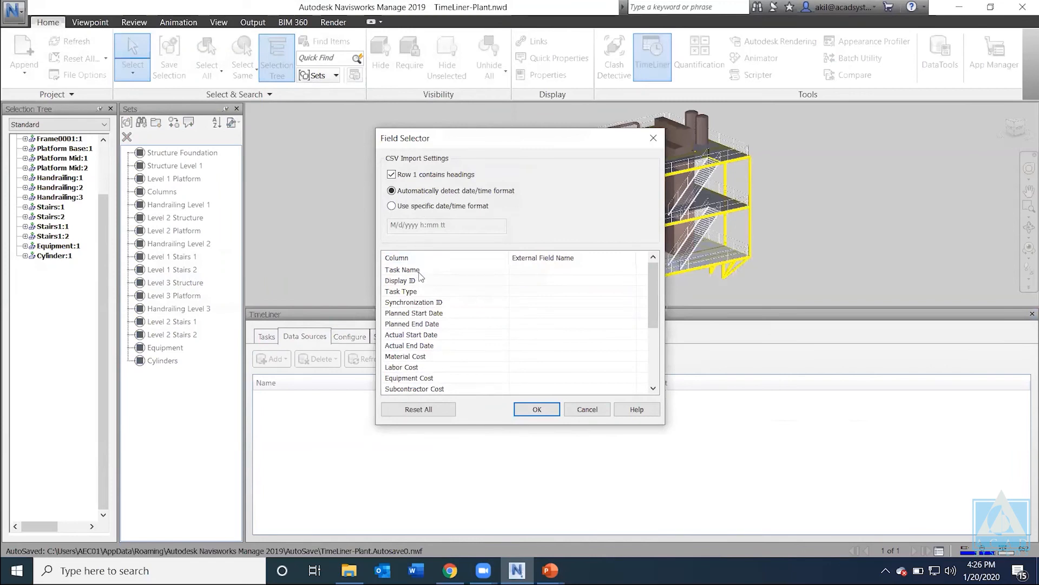
# Step: Map the Task Name column to the external field Name in the CSV field selection
pyautogui.click(550, 270)
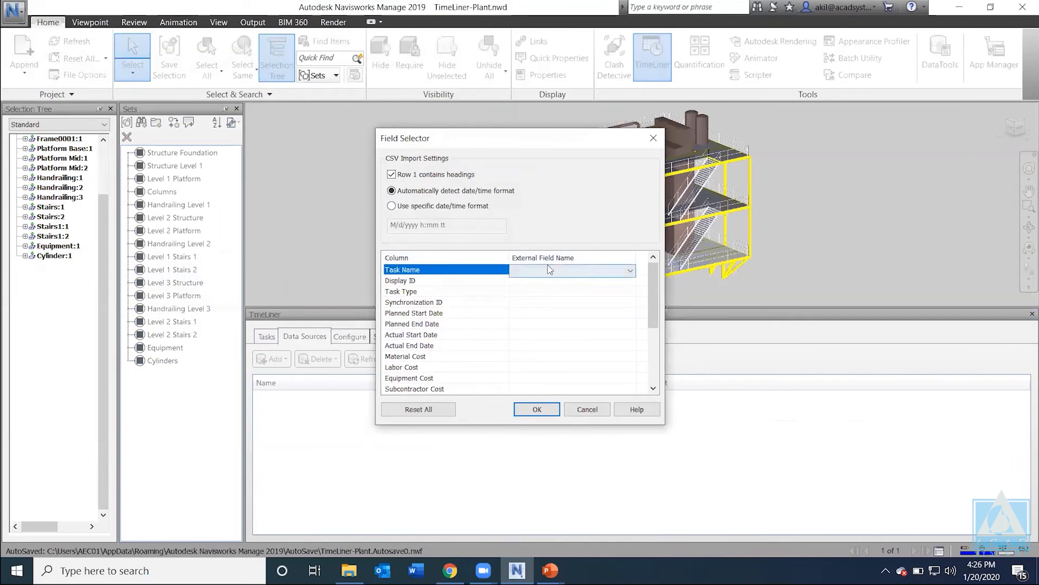
pyautogui.click(630, 271)
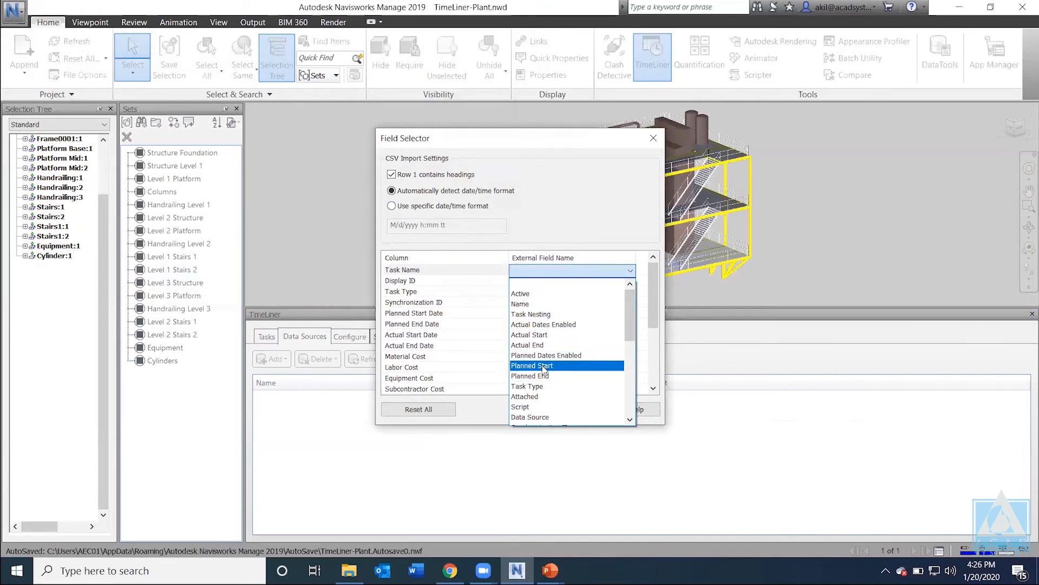
pyautogui.scroll(-6, 544, 368)
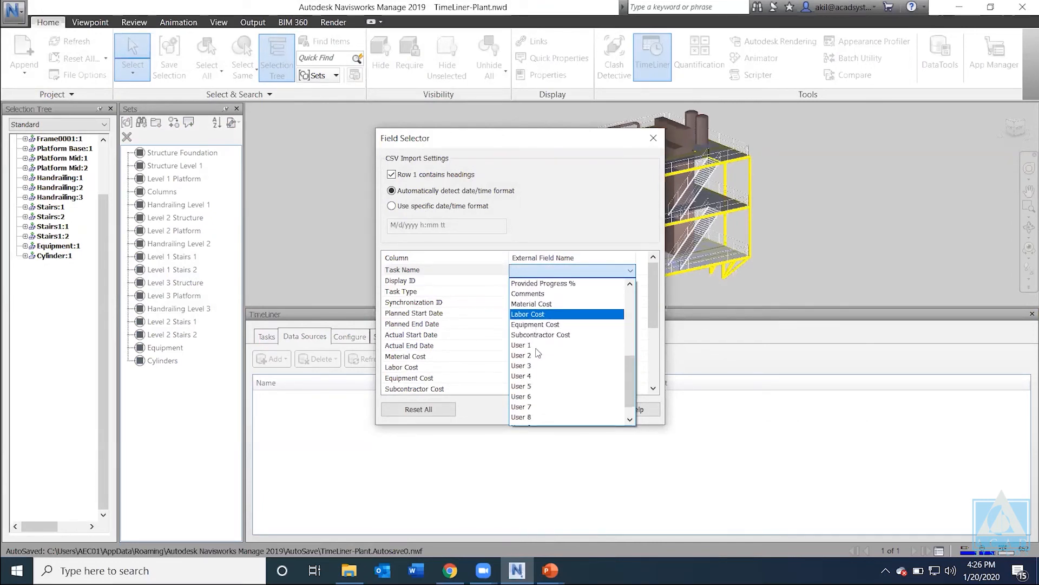
pyautogui.scroll(4, 537, 353)
pyautogui.scroll(1, 528, 359)
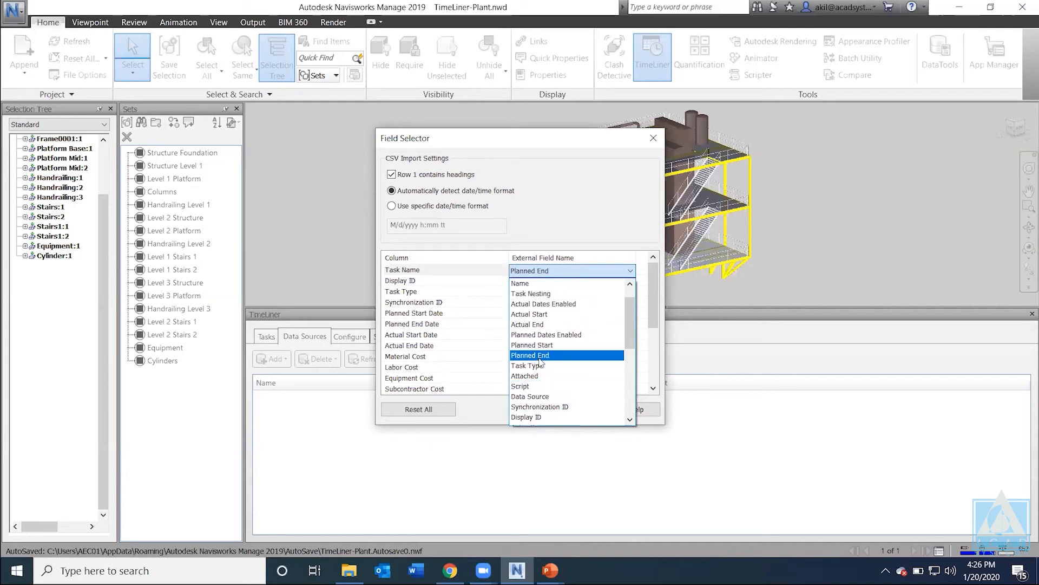
pyautogui.scroll(-5, 541, 368)
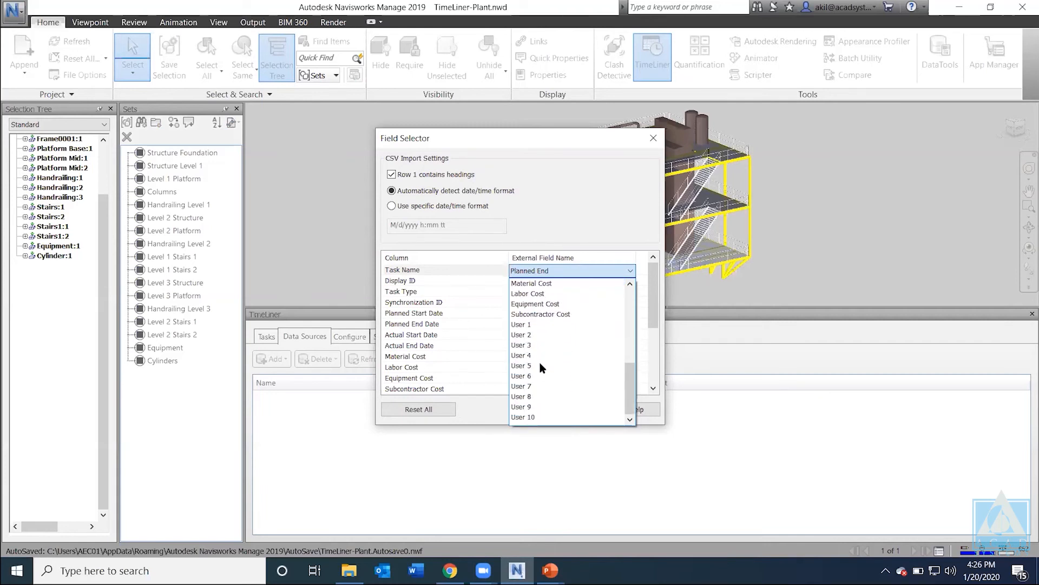
pyautogui.scroll(5, 540, 365)
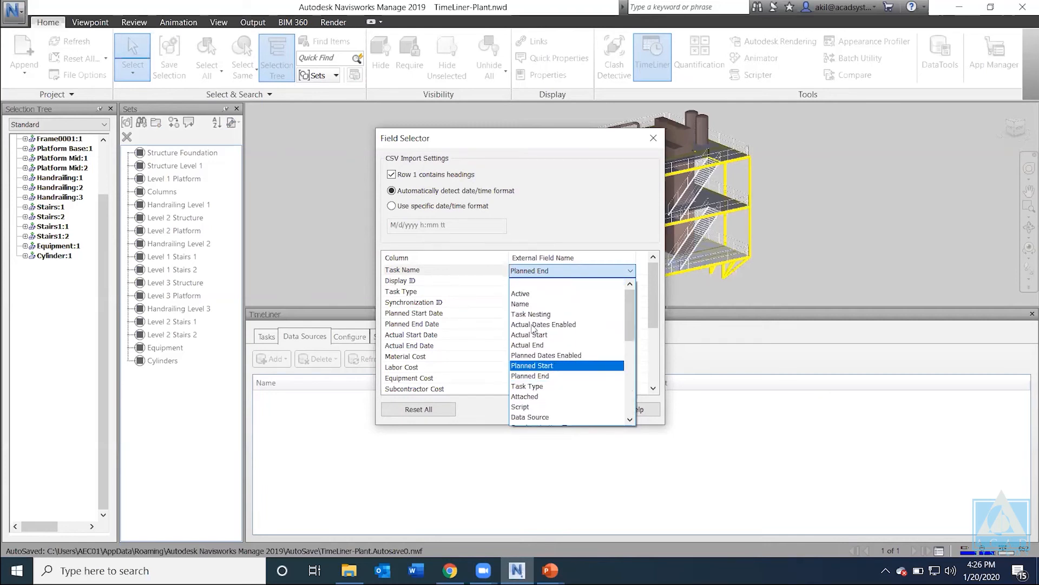
pyautogui.click(528, 304)
# Step: Map the Display ID column to the external field Display ID
pyautogui.click(574, 281)
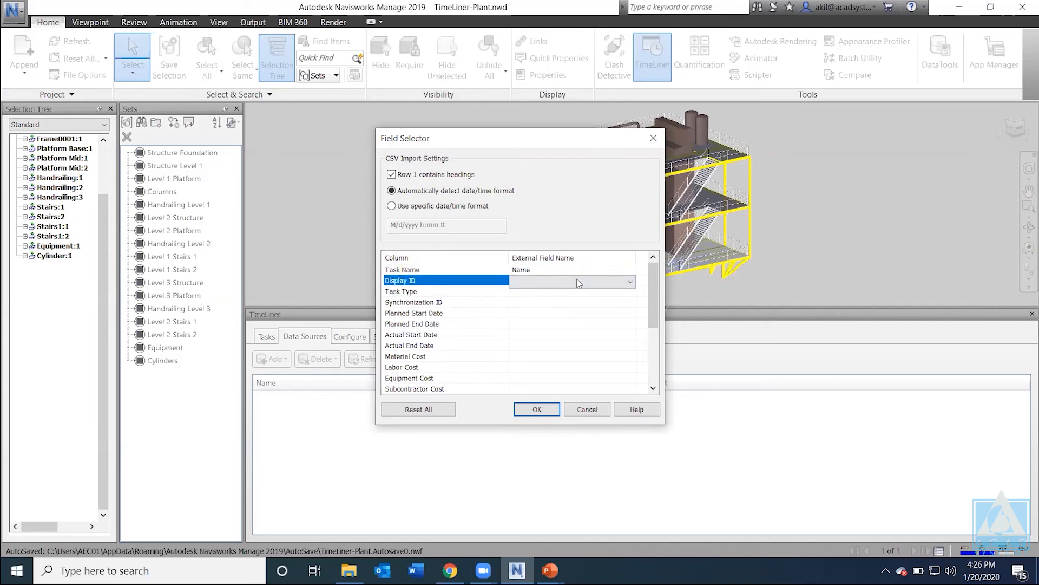
pyautogui.click(578, 282)
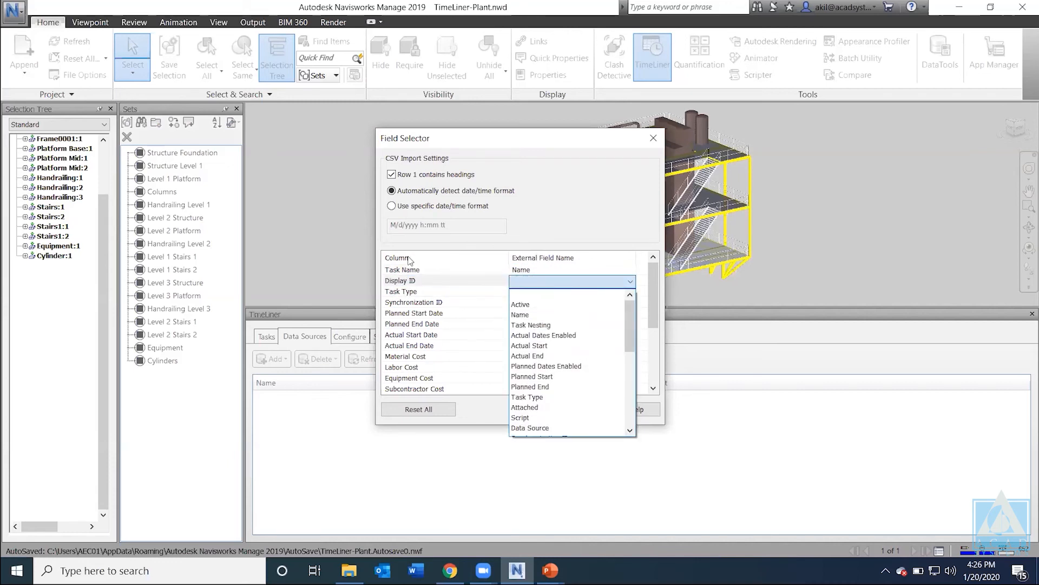
pyautogui.click(526, 286)
pyautogui.click(526, 286)
pyautogui.scroll(-3, 541, 368)
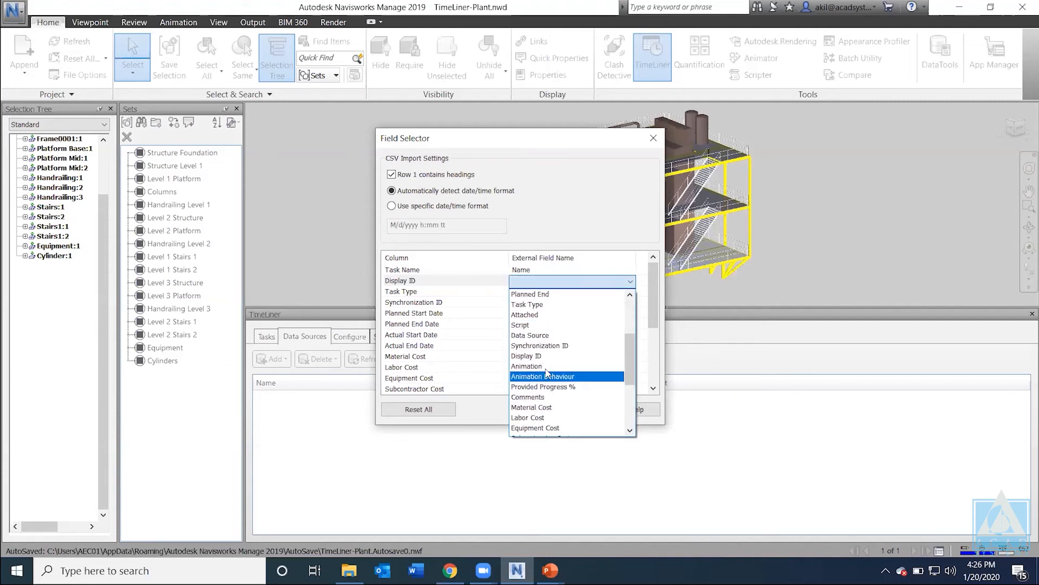
pyautogui.click(545, 355)
# Step: Try Task Type as the external field for the Display ID column, and restore its Display ID mapping
pyautogui.click(532, 283)
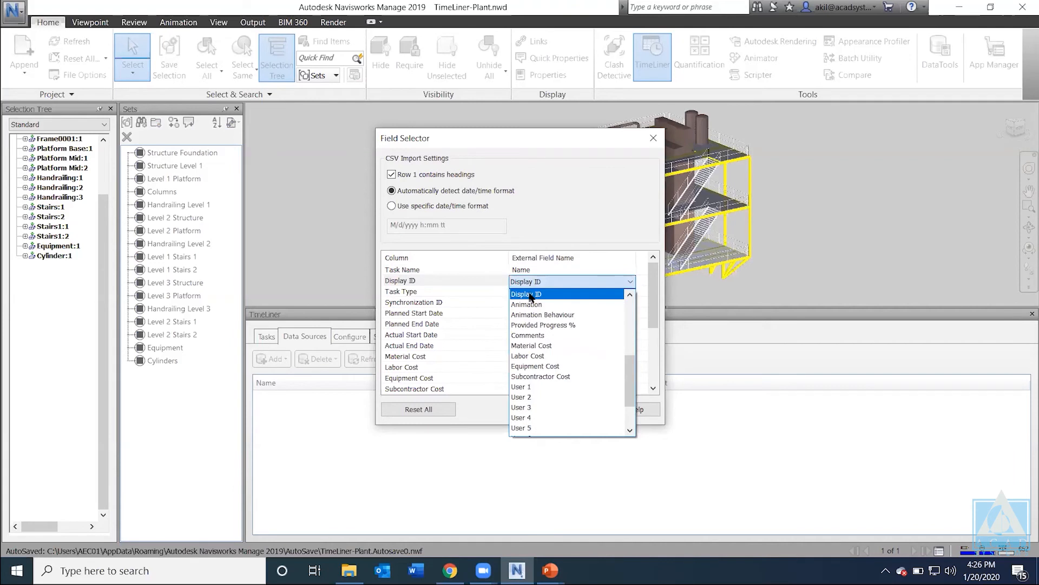
pyautogui.scroll(4, 541, 333)
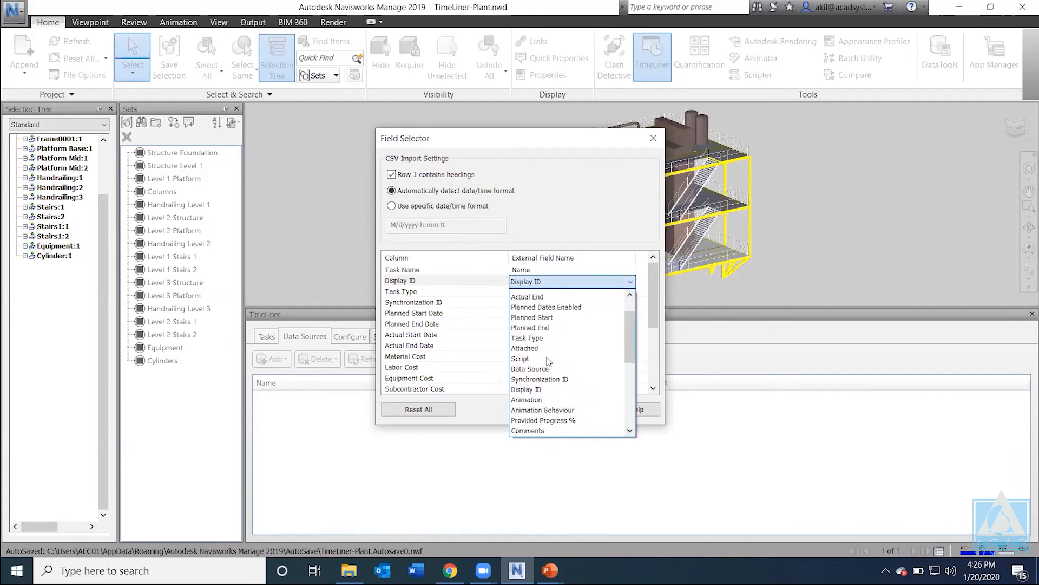
pyautogui.click(530, 366)
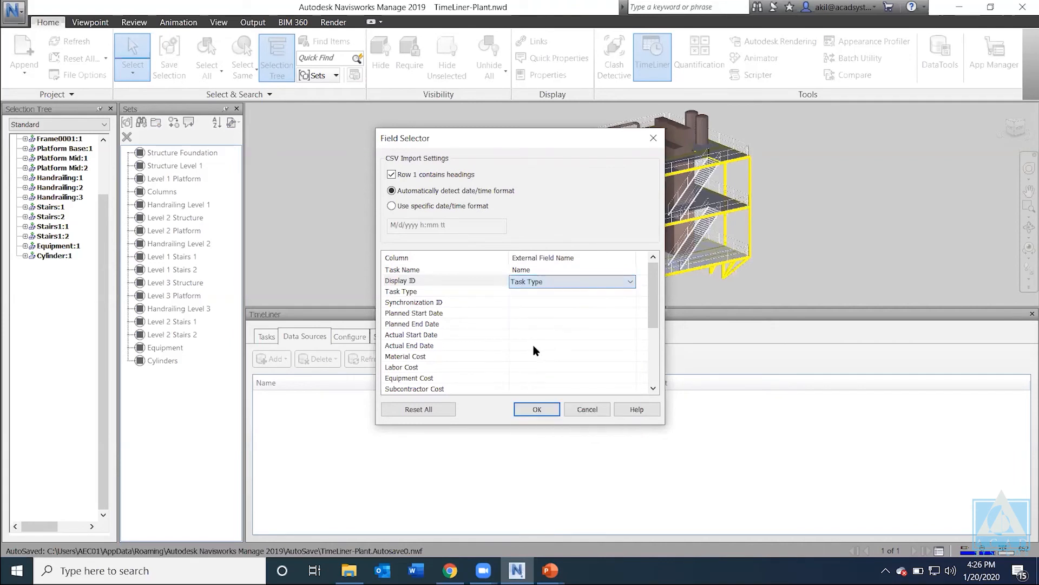
pyautogui.click(540, 293)
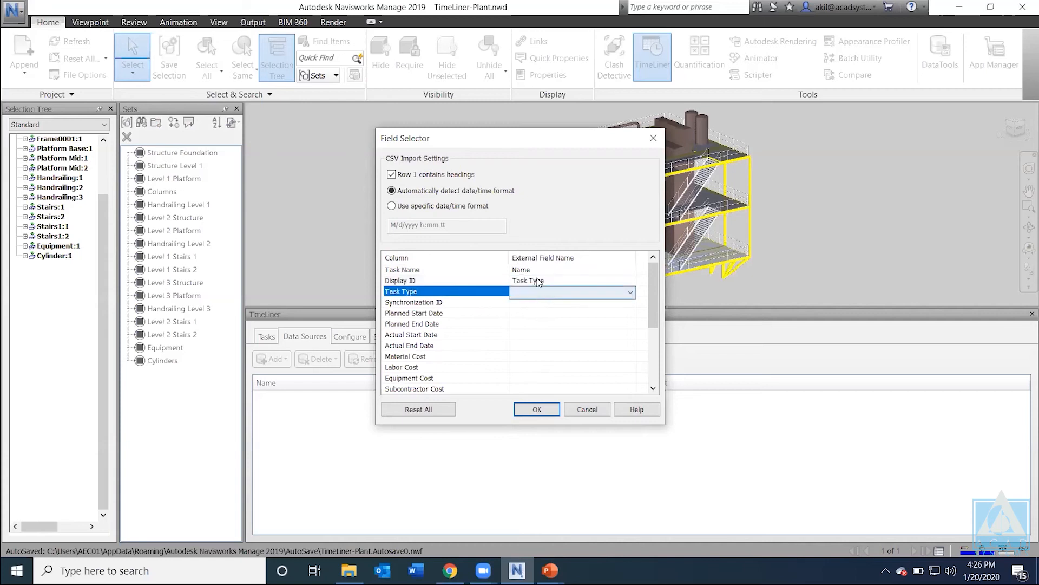
pyautogui.click(540, 281)
pyautogui.click(554, 282)
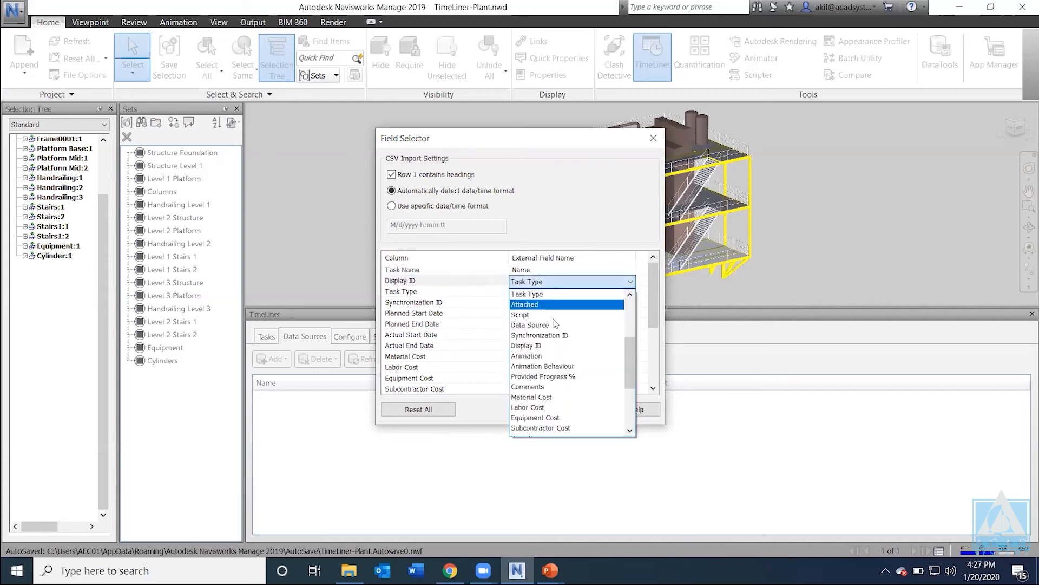
pyautogui.click(538, 332)
# Step: Map the Task Type column to external field Display ID and the Synchronization ID column to Synchronization ID
pyautogui.click(539, 292)
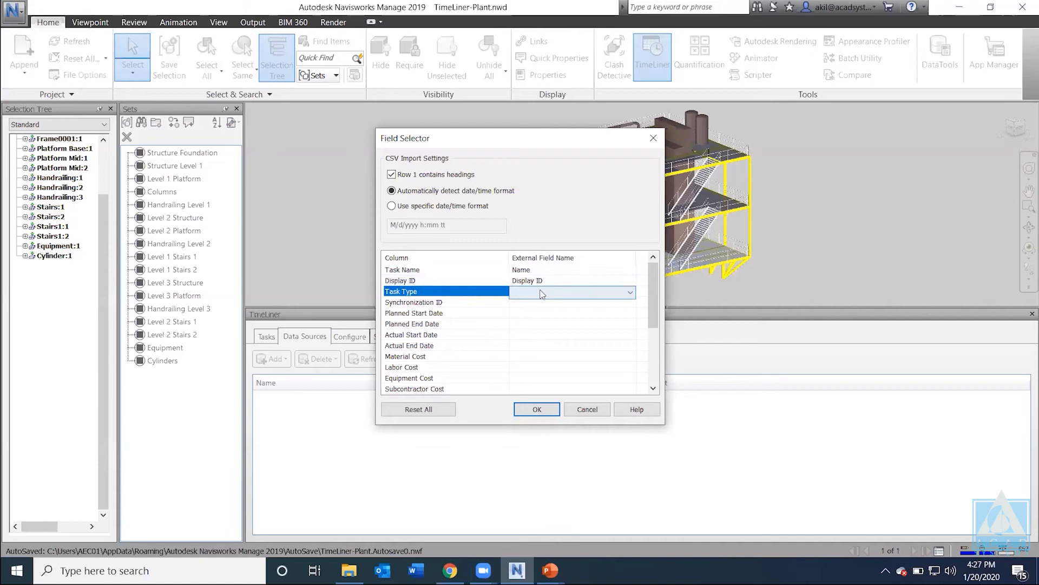
pyautogui.click(540, 292)
pyautogui.scroll(-2, 536, 425)
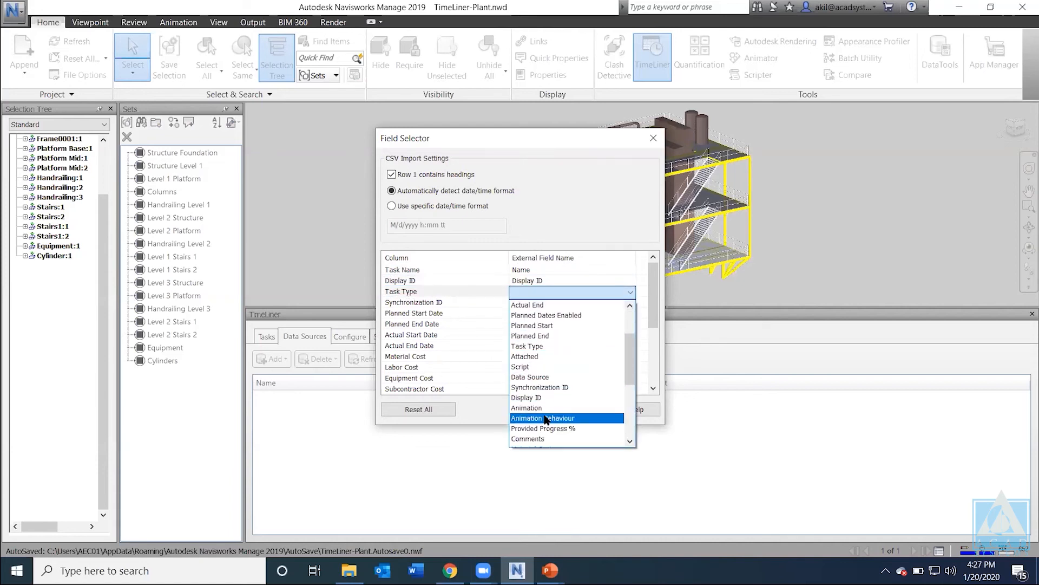
pyautogui.click(557, 401)
pyautogui.click(524, 312)
pyautogui.click(524, 302)
pyautogui.click(552, 302)
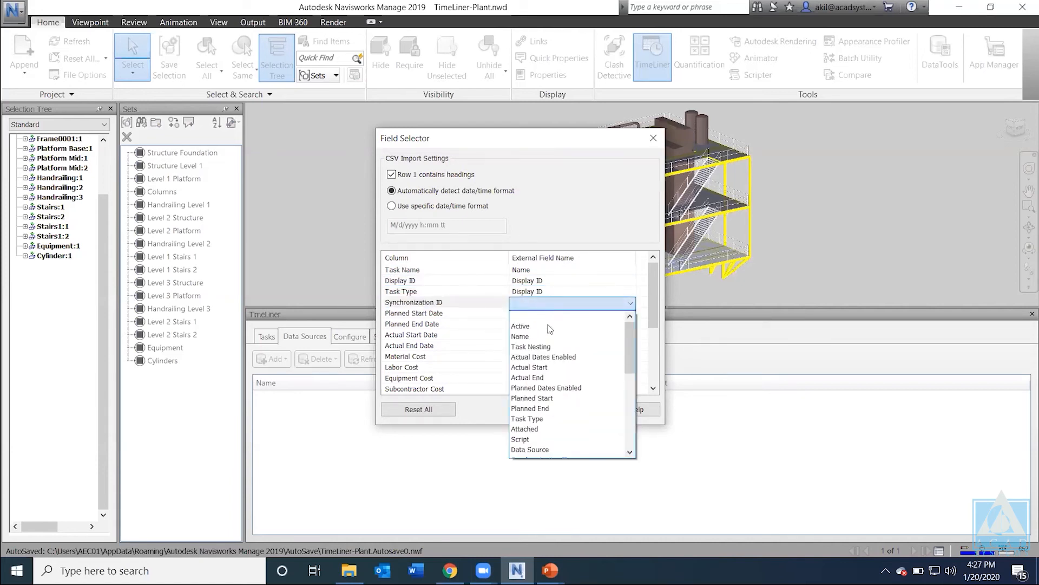
pyautogui.scroll(-2, 555, 414)
pyautogui.click(552, 409)
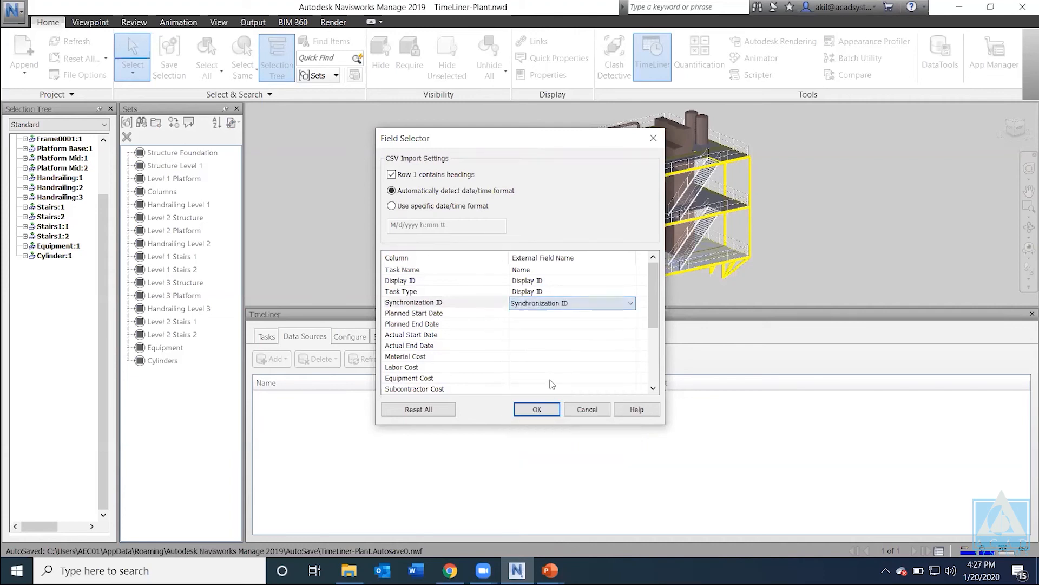
# Step: Map Planned Start Date to the external field Planned Start and Planned End Date to Planned End
pyautogui.click(527, 313)
pyautogui.click(528, 313)
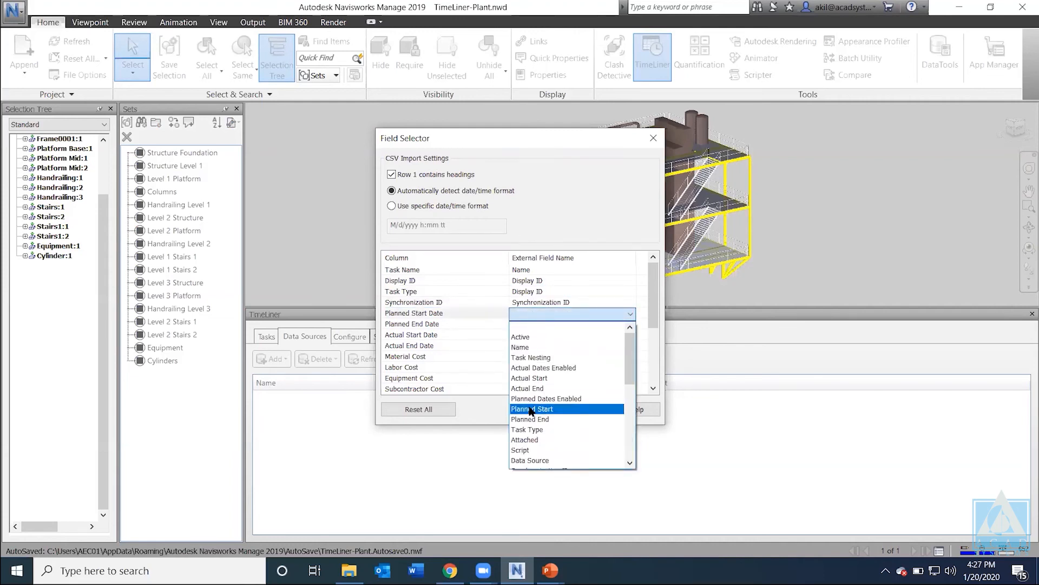
pyautogui.scroll(-1, 531, 411)
pyautogui.click(544, 379)
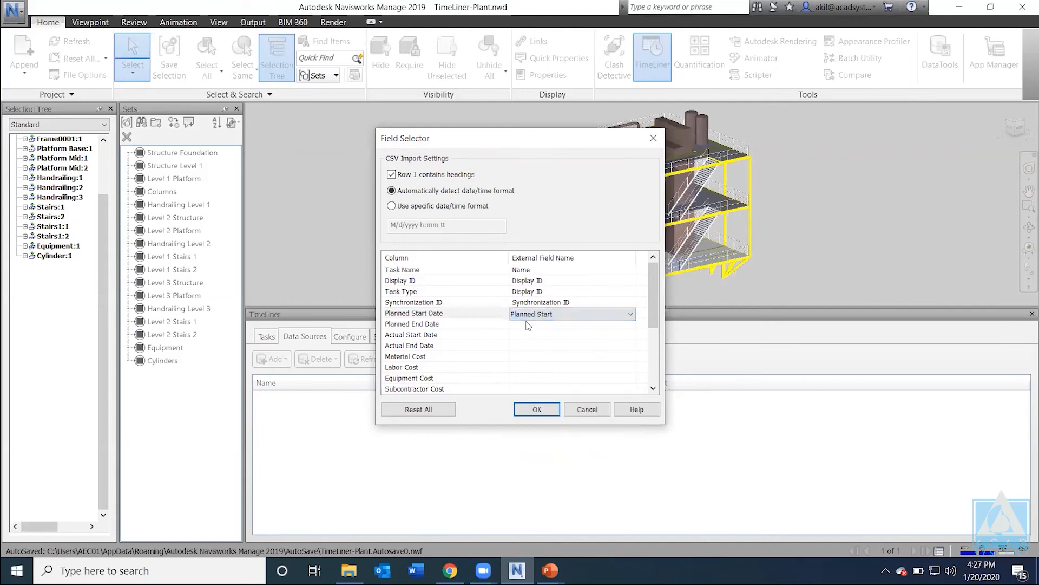
pyautogui.click(528, 325)
pyautogui.click(533, 325)
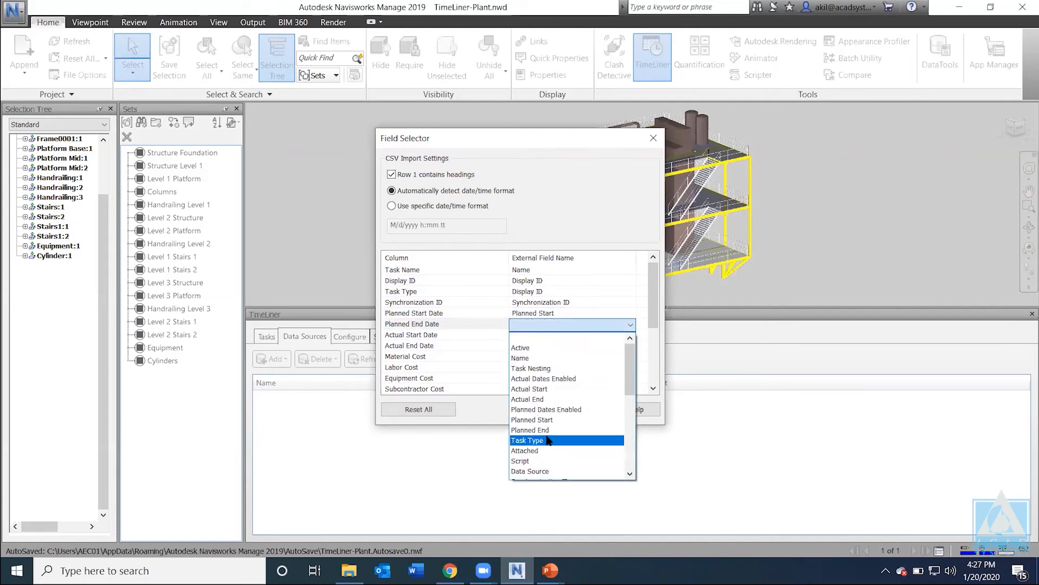
pyautogui.click(545, 430)
# Step: Map Actual Start Date to the external field Actual Start and Actual End Date to Actual End
pyautogui.click(536, 336)
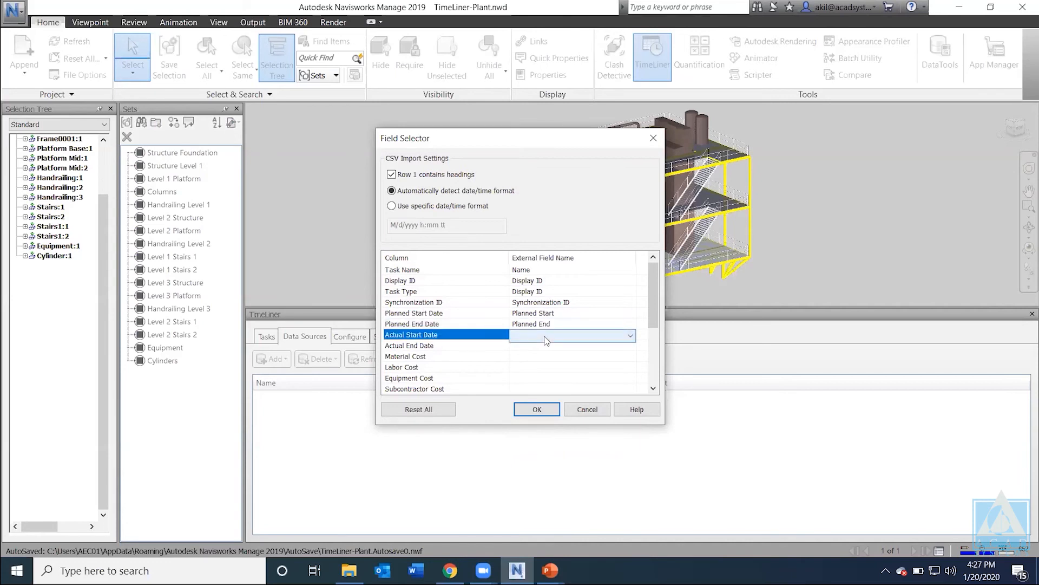
pyautogui.click(541, 336)
pyautogui.click(542, 400)
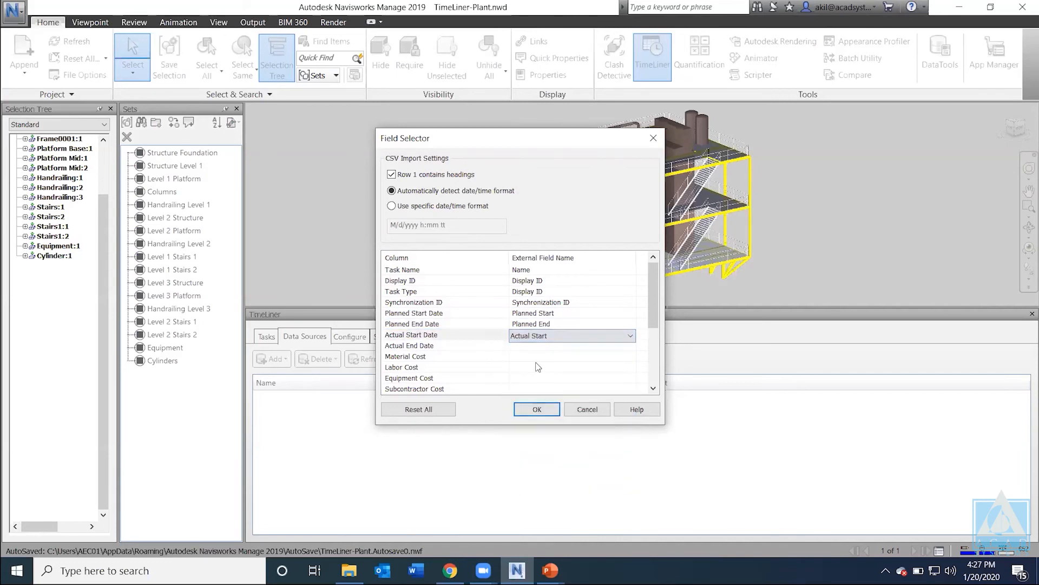
pyautogui.click(532, 346)
pyautogui.click(536, 347)
pyautogui.click(528, 421)
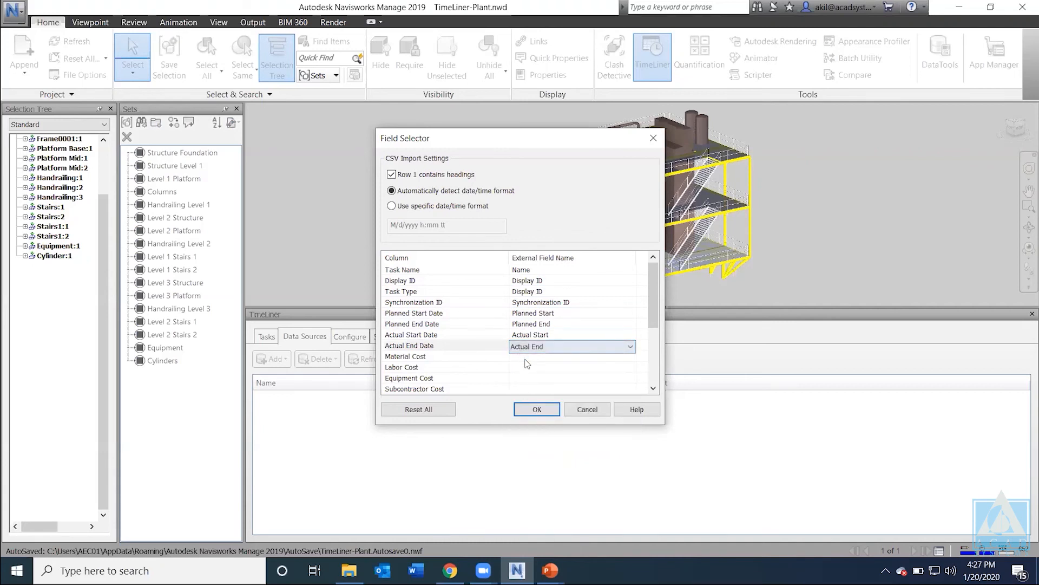
# Step: Map the Material Cost column to the external field Material Cost
pyautogui.click(528, 357)
pyautogui.click(529, 357)
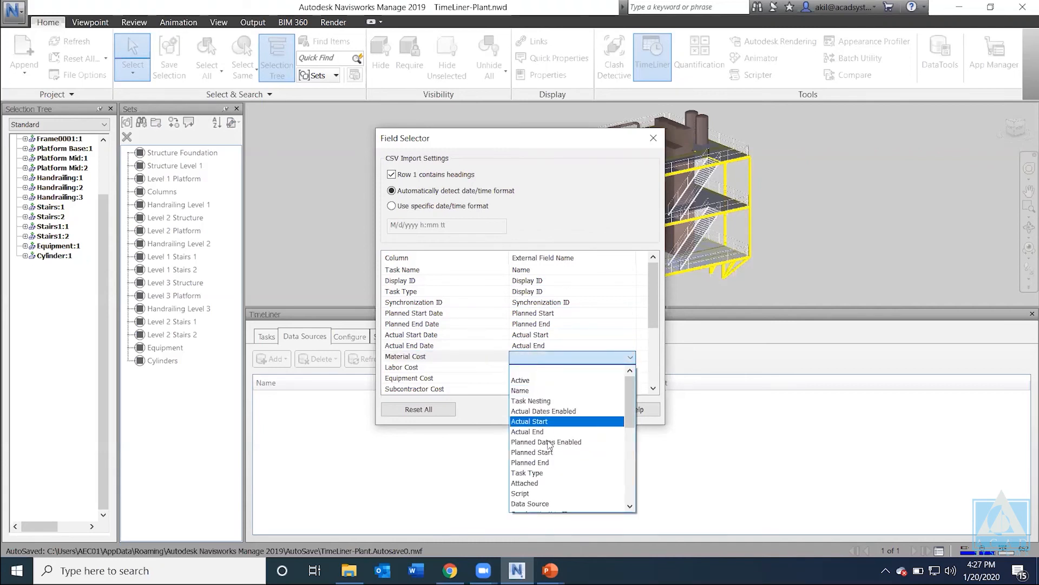
pyautogui.scroll(-4, 548, 433)
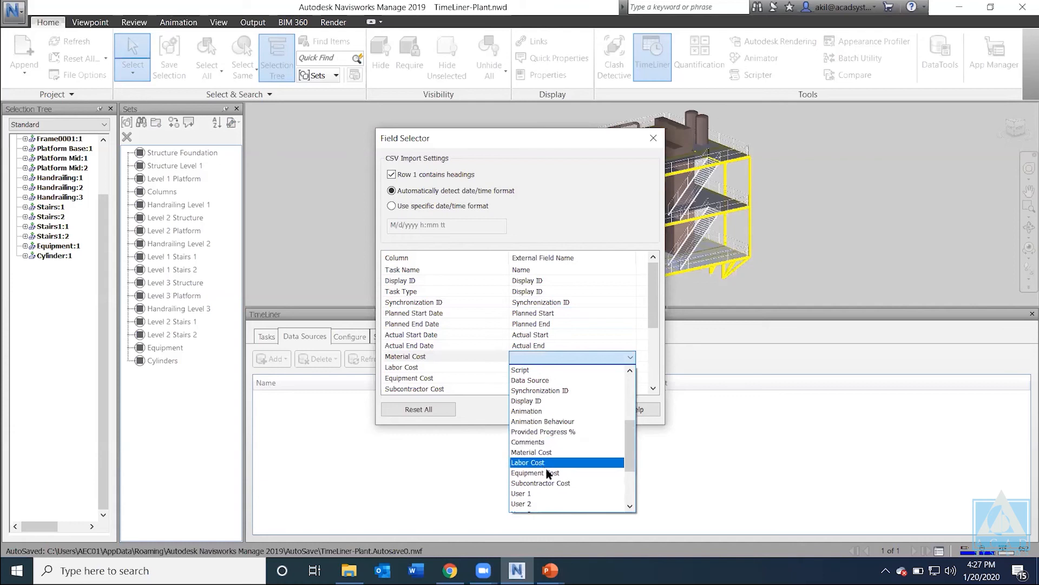
pyautogui.scroll(-1, 548, 452)
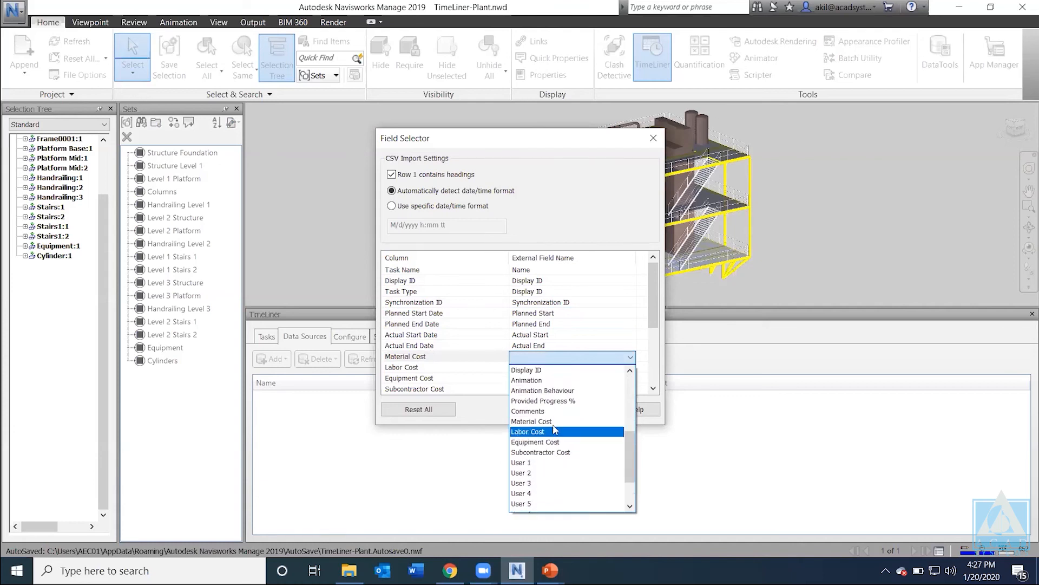
pyautogui.click(558, 425)
# Step: Map the Labor Cost column to the external field Labor Cost and the Equipment Cost column to Equipment Cost
pyautogui.click(544, 368)
pyautogui.click(547, 368)
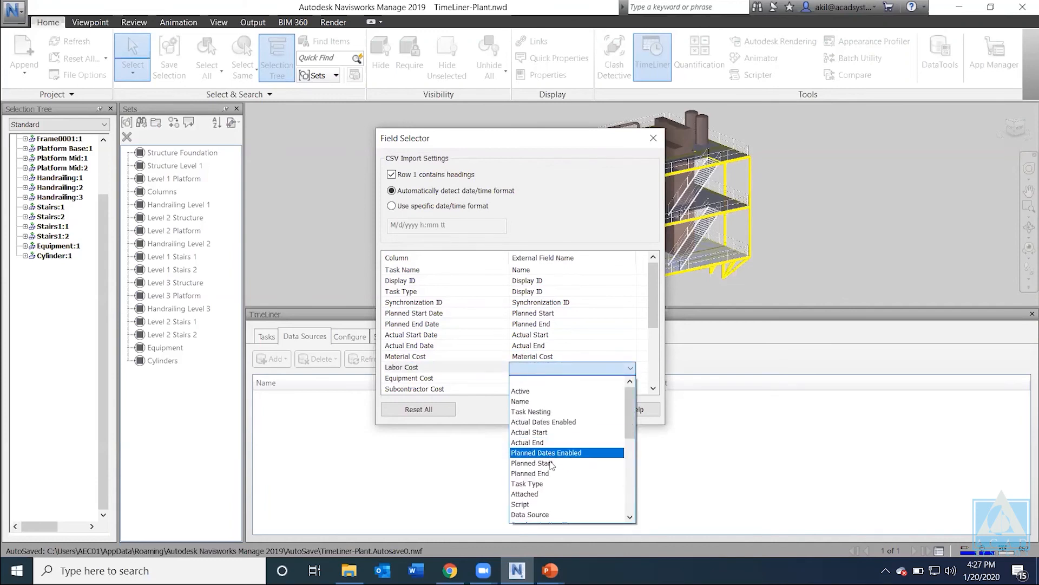
pyautogui.scroll(-5, 546, 475)
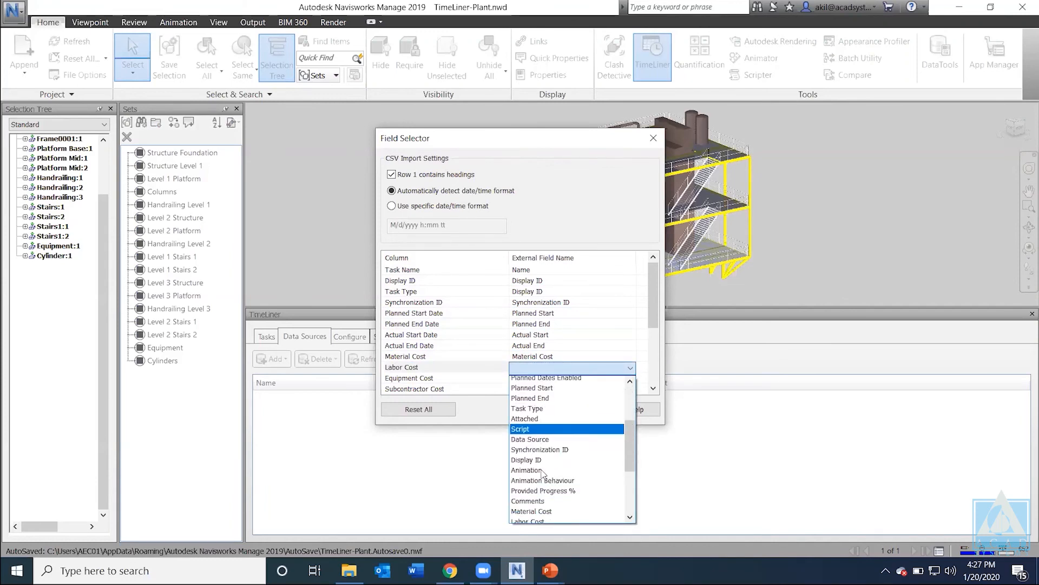
pyautogui.click(536, 454)
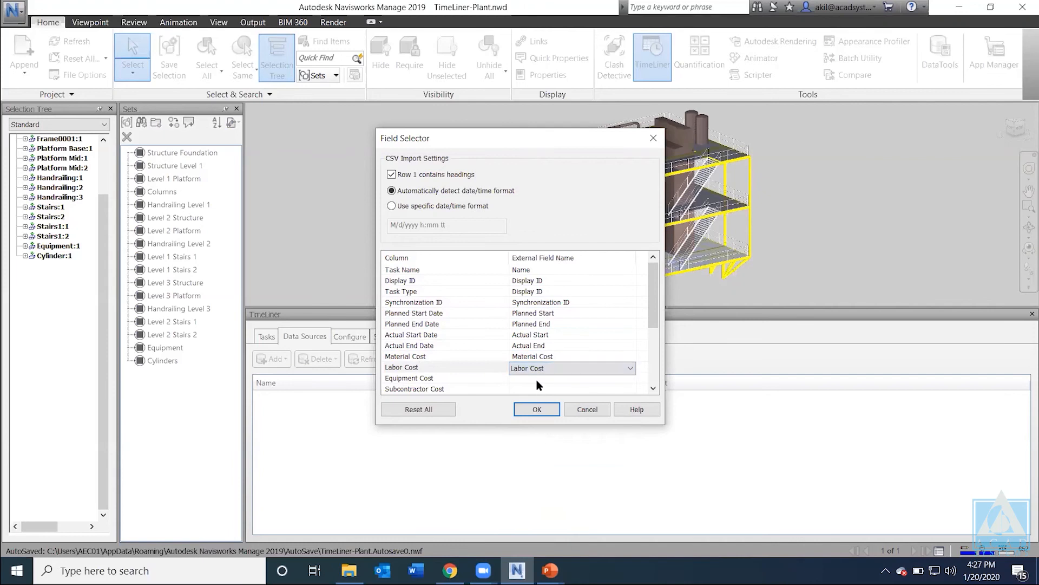
pyautogui.click(537, 379)
pyautogui.click(545, 379)
pyautogui.scroll(-5, 547, 476)
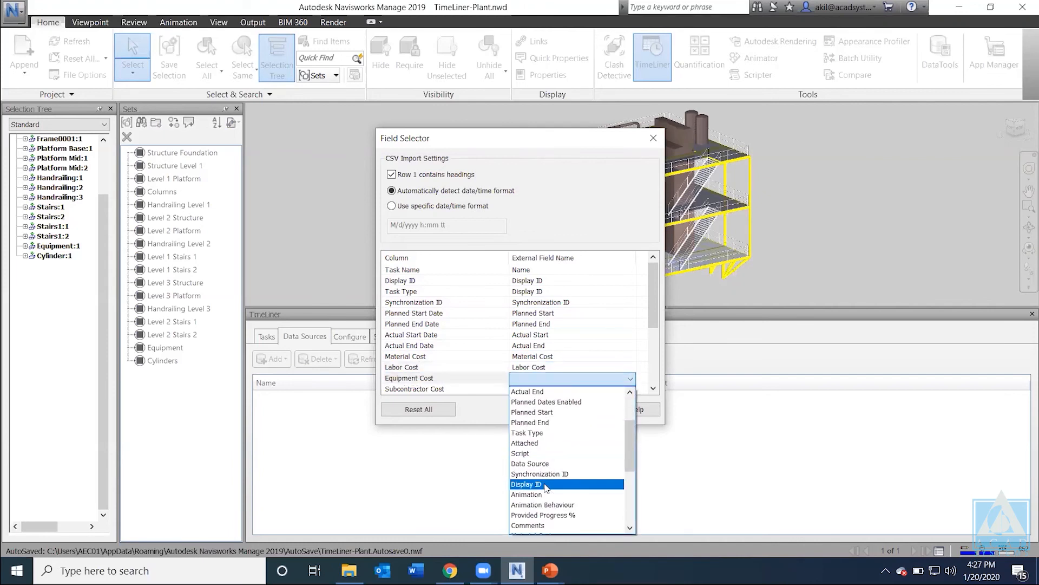
pyautogui.click(544, 464)
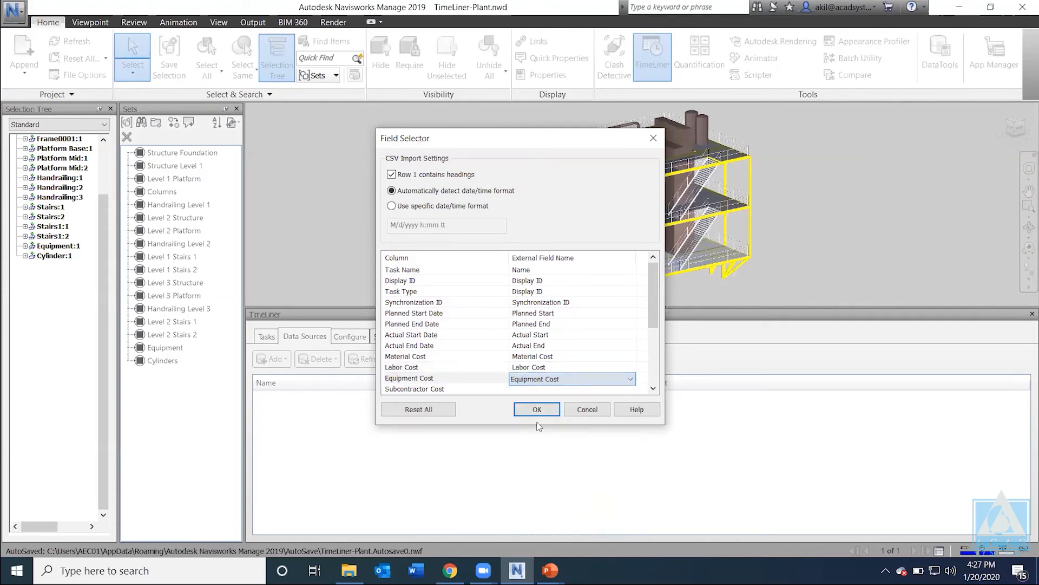
# Step: Map the Subcontractor Cost column to the external field Subcontractor Cost and accept the CSV field mapping
pyautogui.scroll(-3, 655, 347)
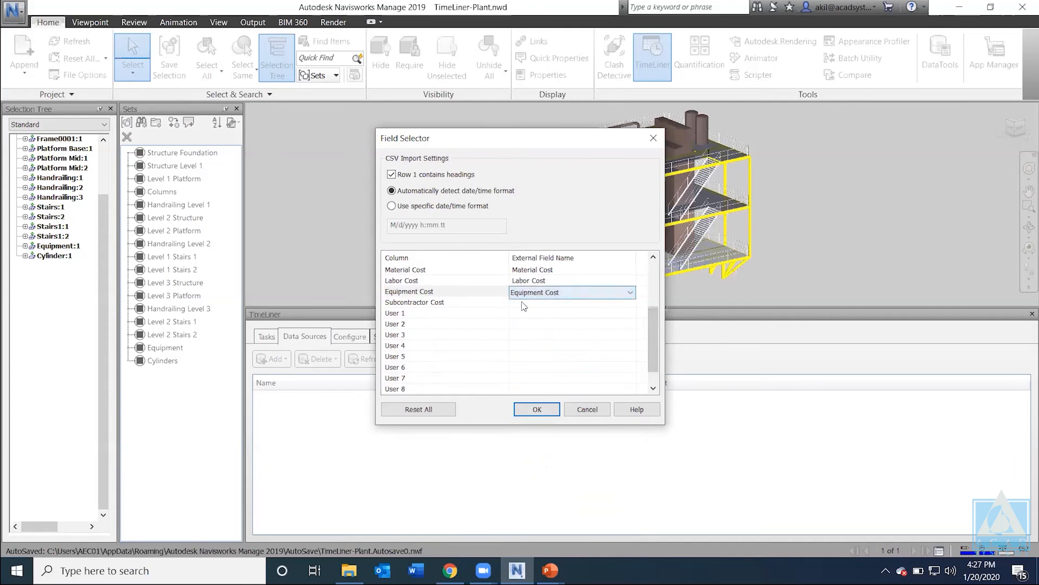
pyautogui.click(534, 303)
pyautogui.click(536, 302)
pyautogui.scroll(-7, 555, 433)
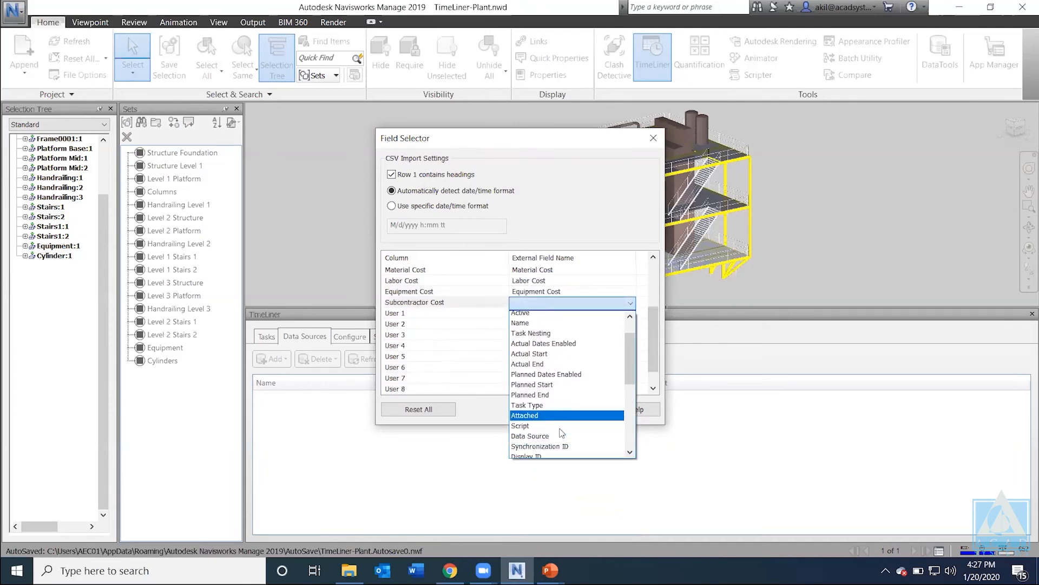
pyautogui.click(558, 347)
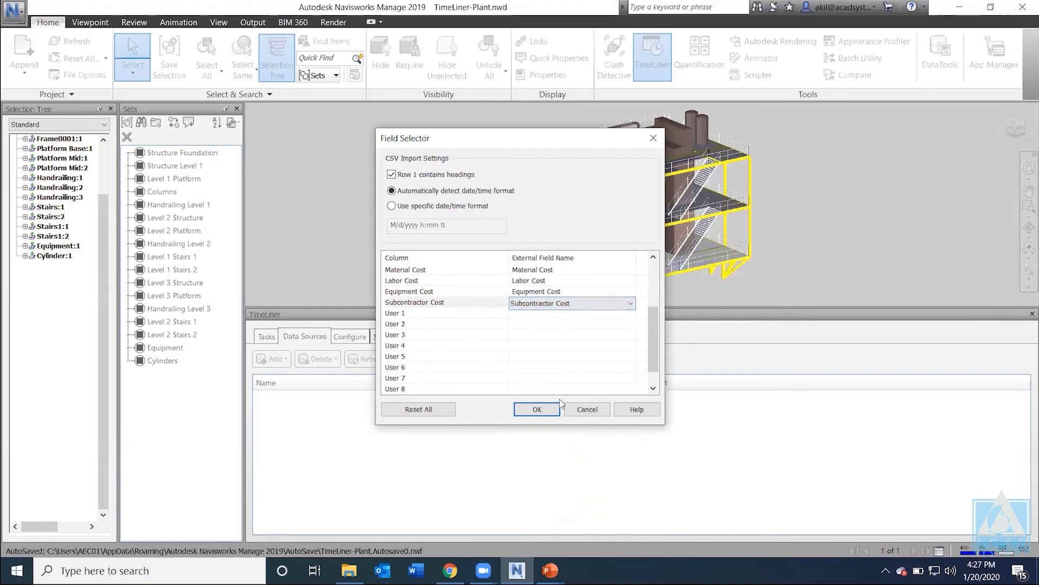
pyautogui.click(544, 409)
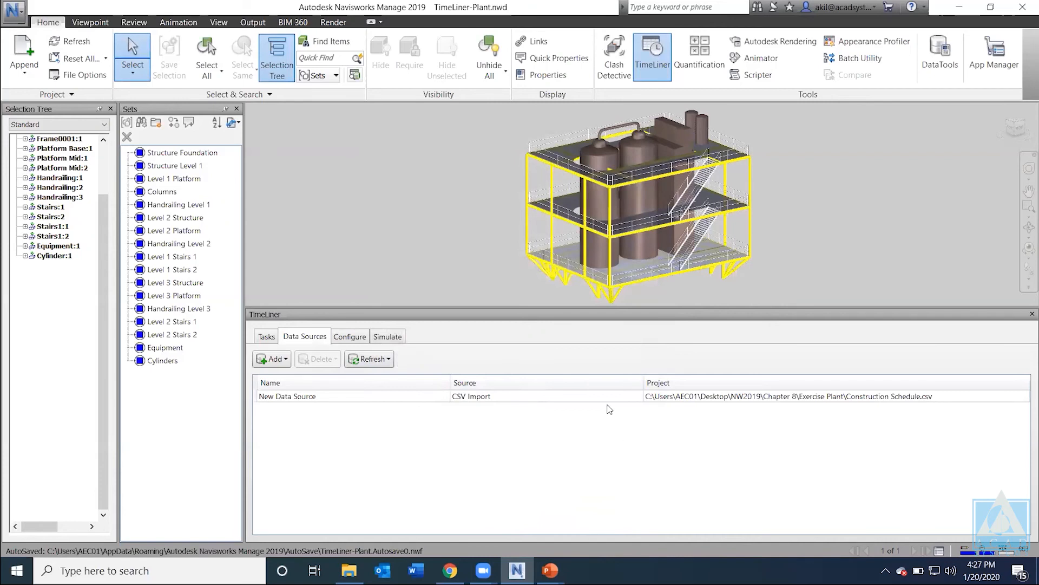
# Step: Delete all existing TimeLiner tasks, from Structure Foundation through Cylinders
pyautogui.click(267, 336)
pyautogui.click(331, 417)
pyautogui.scroll(1, 329, 412)
pyautogui.click(334, 407)
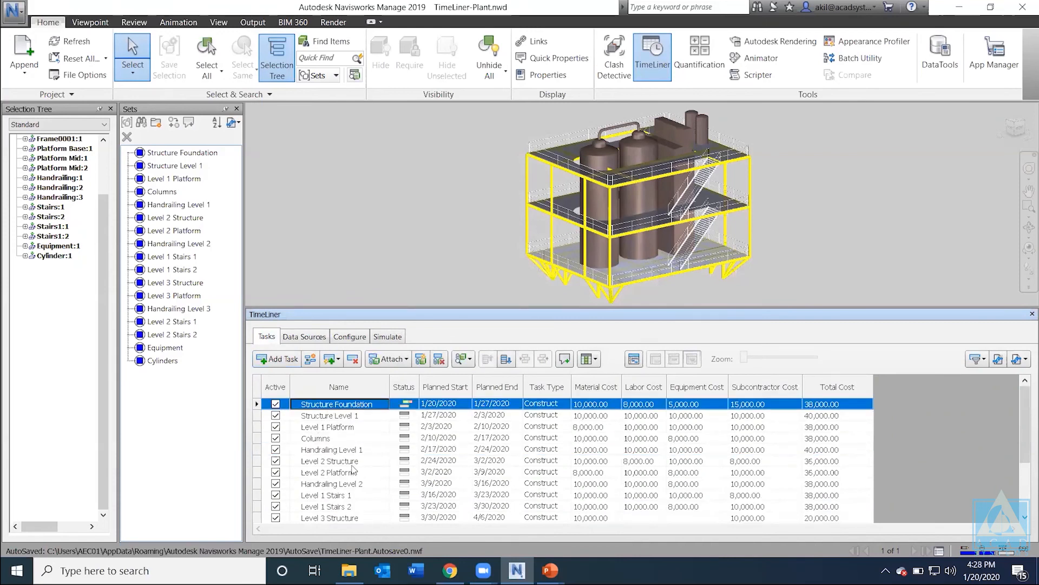
pyautogui.scroll(-3, 352, 498)
pyautogui.keyDown('shift'); pyautogui.click(326, 509); pyautogui.keyUp('shift')
pyautogui.rightClick(323, 461)
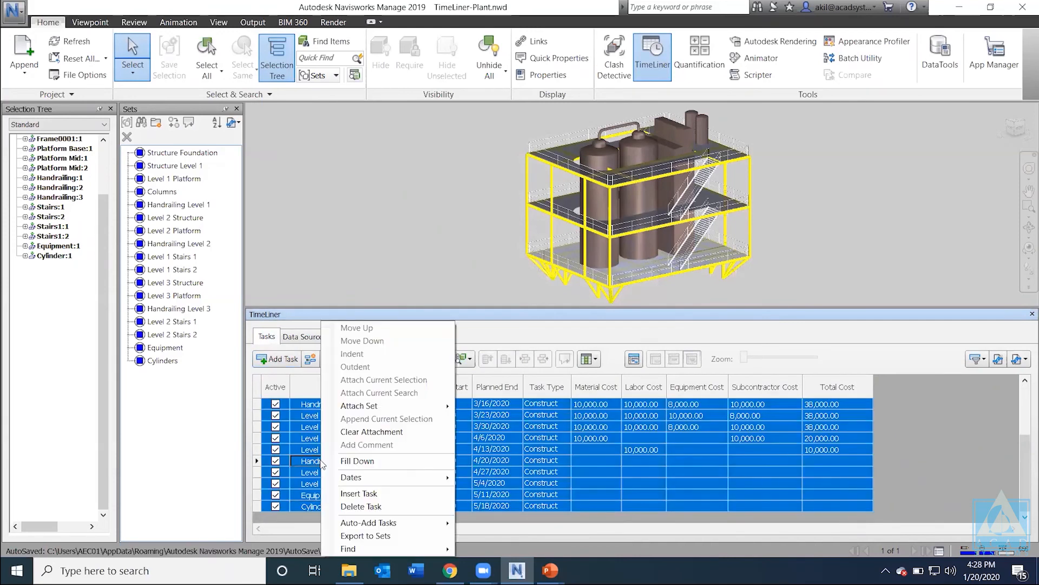
pyautogui.click(405, 507)
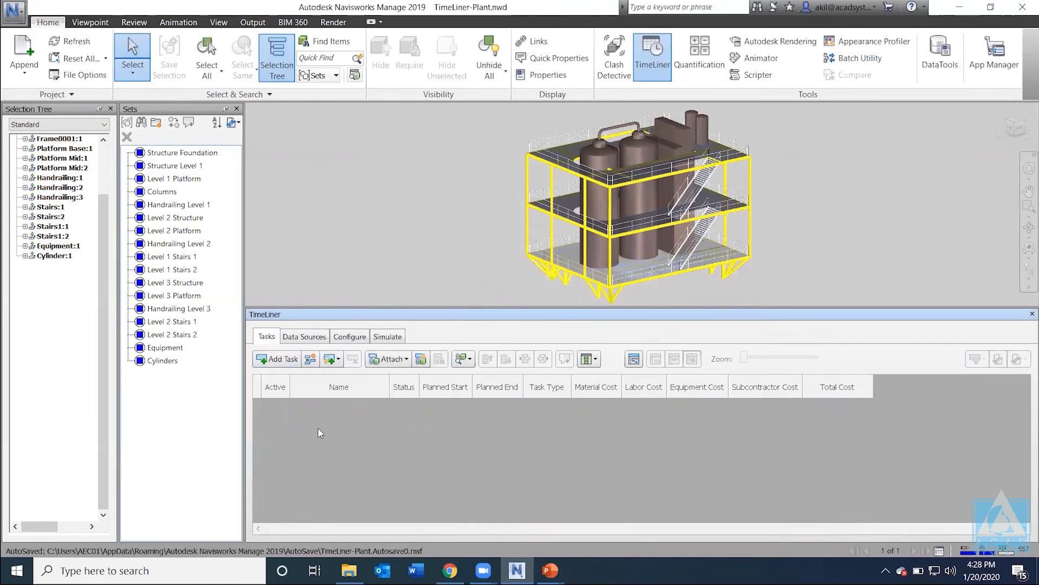
# Step: Rebuild the tasks from the Construction Schedule CSV data source and display the imported task list
pyautogui.click(298, 338)
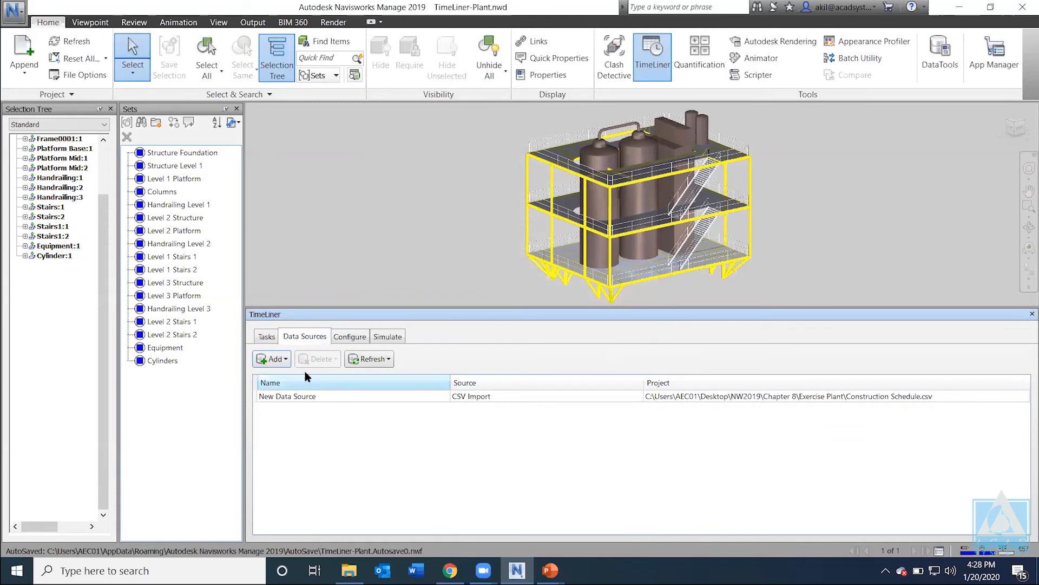
pyautogui.click(306, 399)
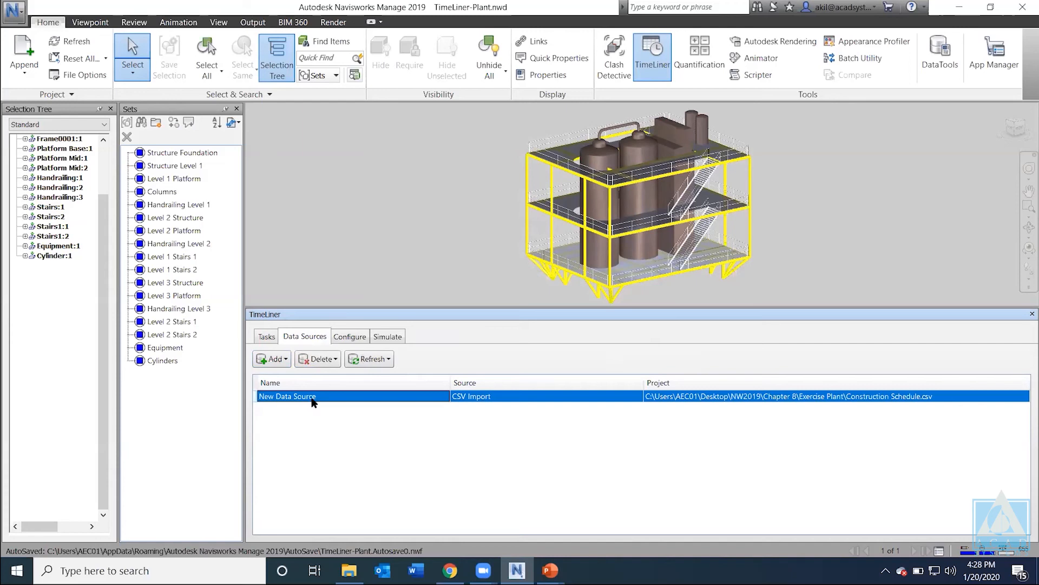
pyautogui.rightClick(310, 399)
pyautogui.click(373, 407)
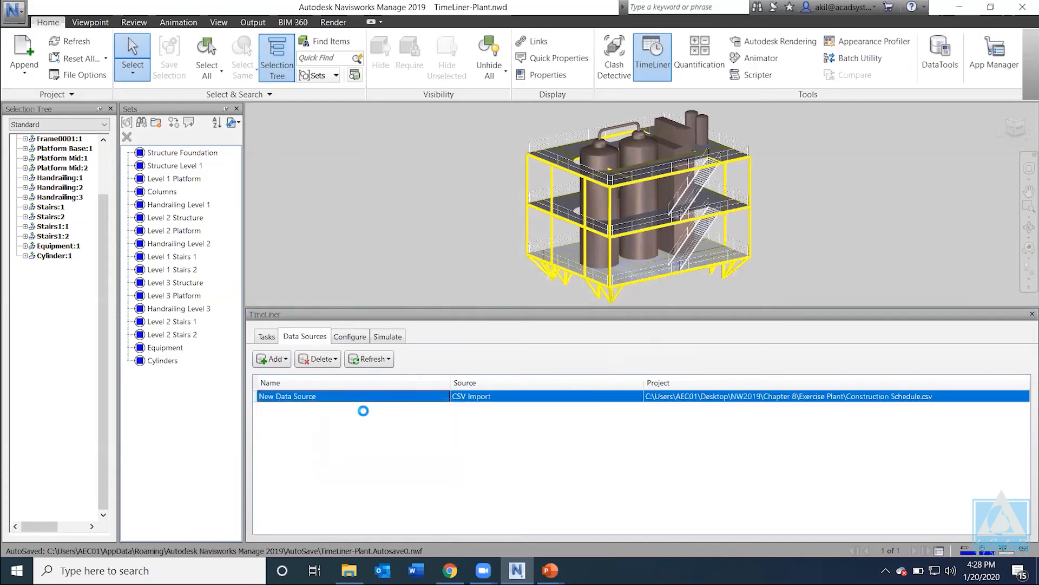
pyautogui.click(628, 382)
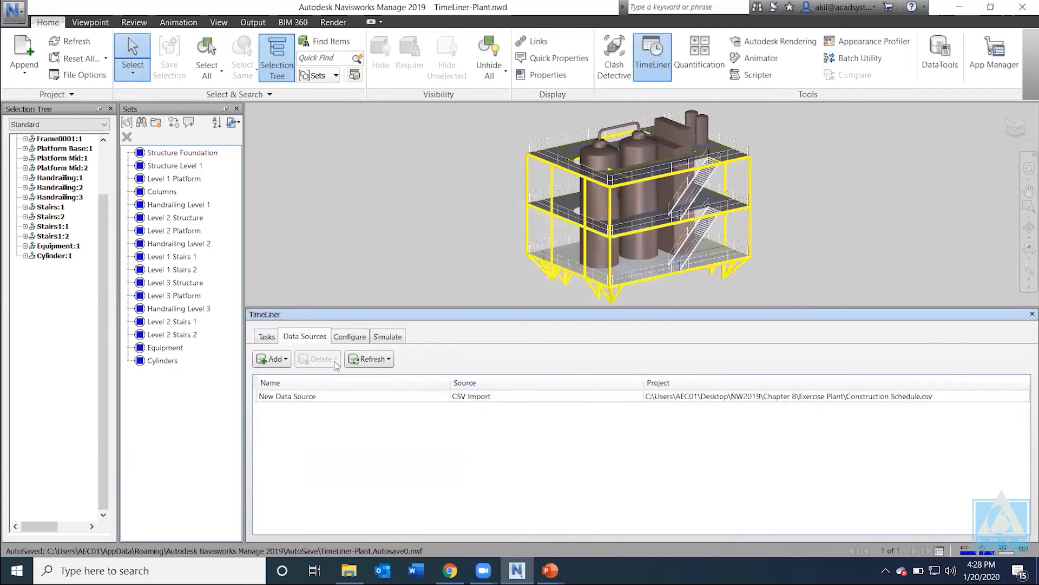
pyautogui.click(268, 337)
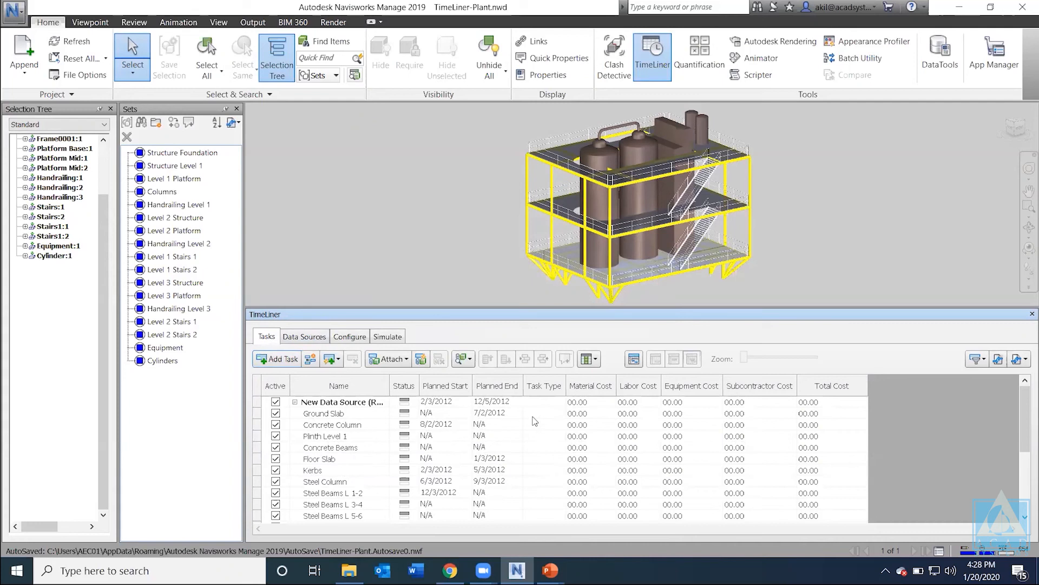
# Step: Show the simulation of the imported schedule and open its settings
pyautogui.click(388, 336)
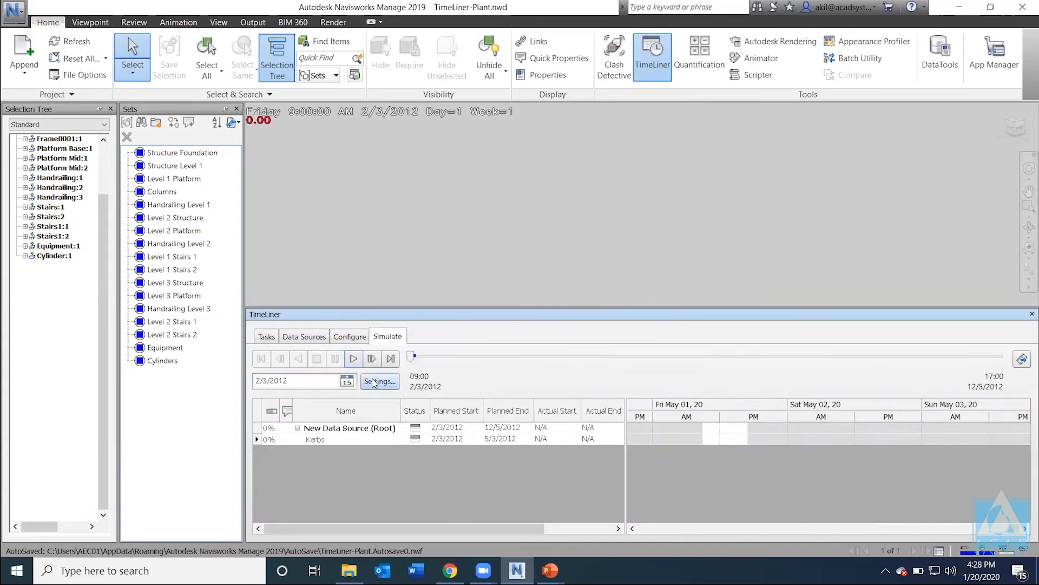
pyautogui.click(374, 382)
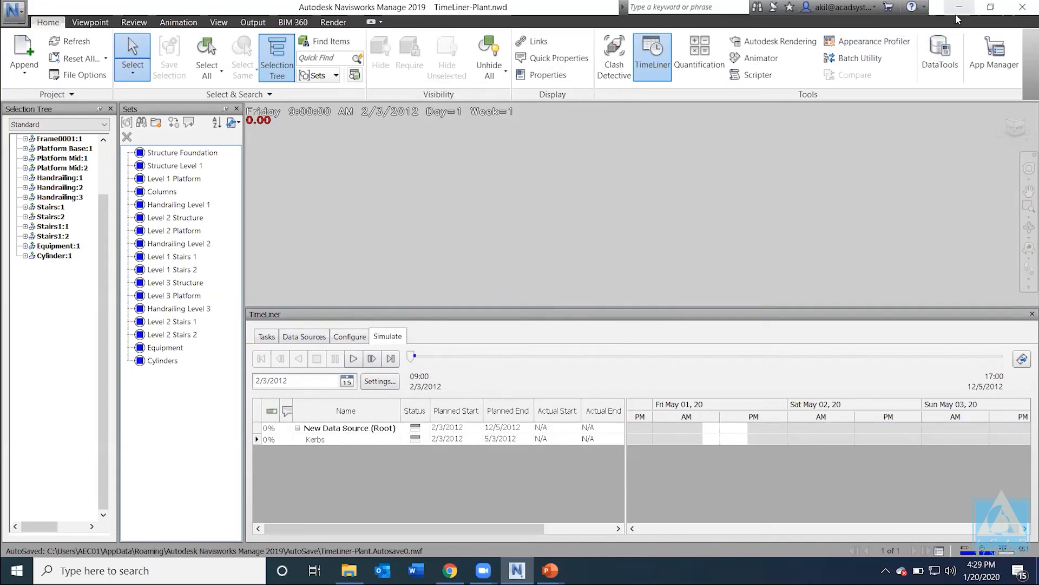
# Step: Switch to the WEBINAR FRONT presentation in PowerPoint and show the presenter's contact slide
pyautogui.moveTo(550, 570)
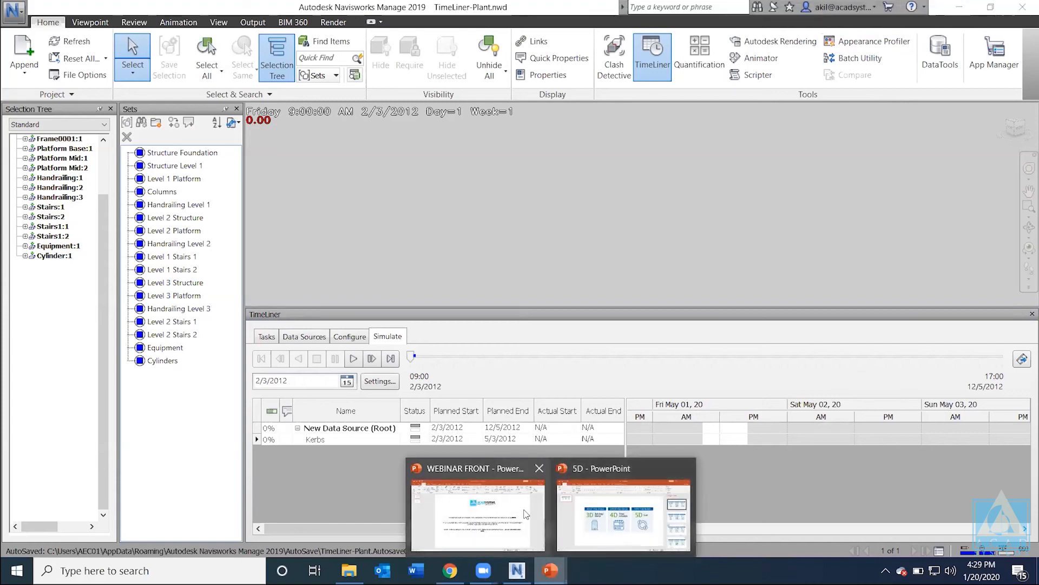
pyautogui.click(524, 514)
pyautogui.click(54, 178)
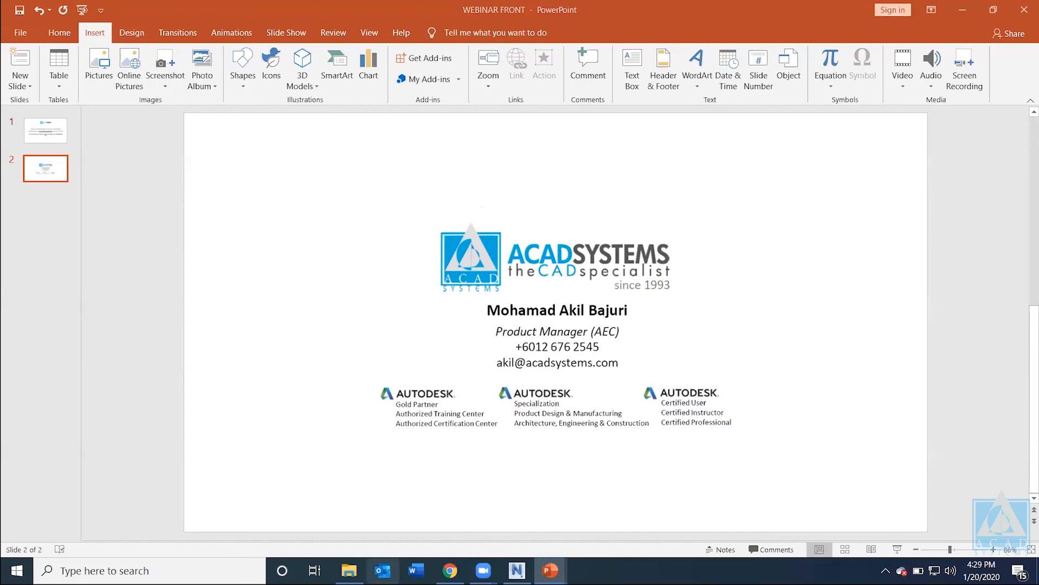
# Step: Switch to Chrome and open the Calendar of Events on the ACAD Systems website
pyautogui.moveTo(450, 570)
pyautogui.click(449, 506)
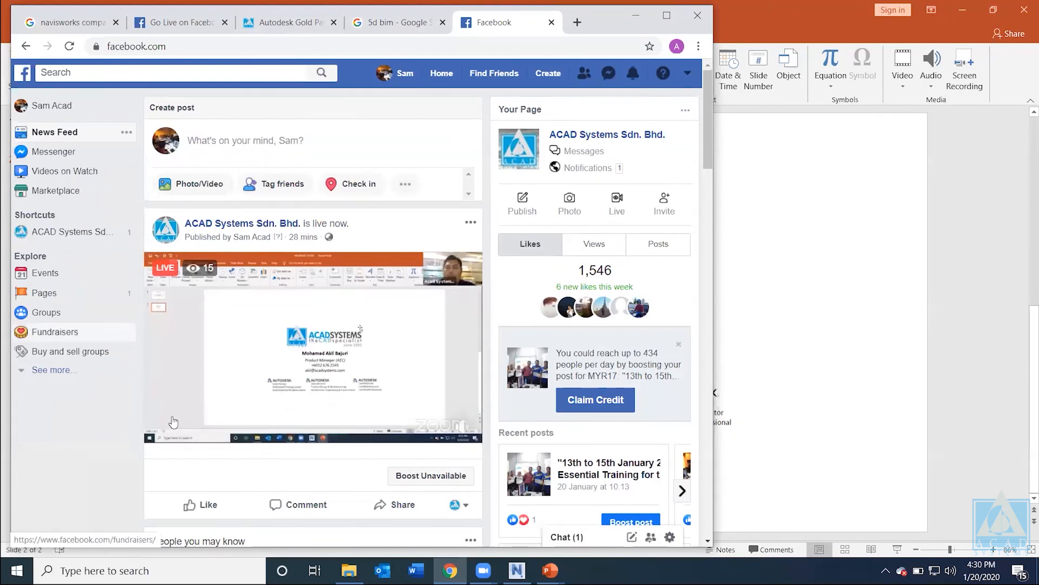
pyautogui.click(288, 24)
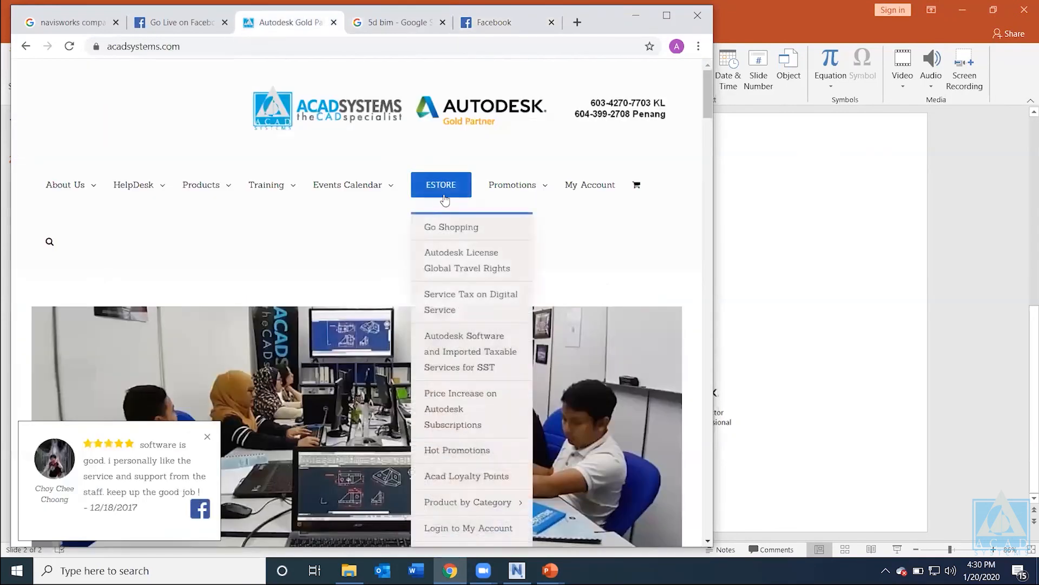
pyautogui.moveTo(354, 190)
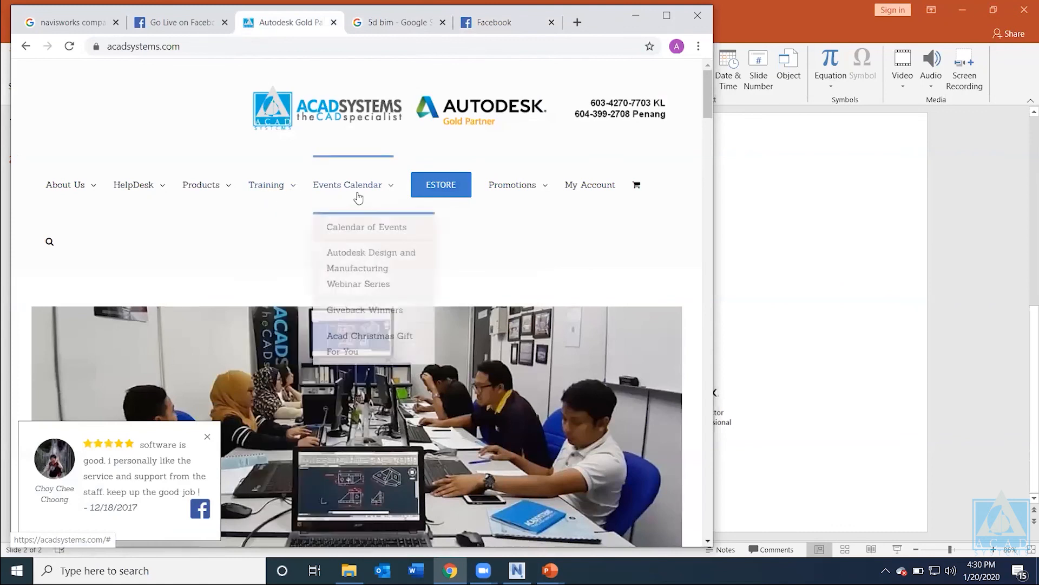
pyautogui.click(367, 228)
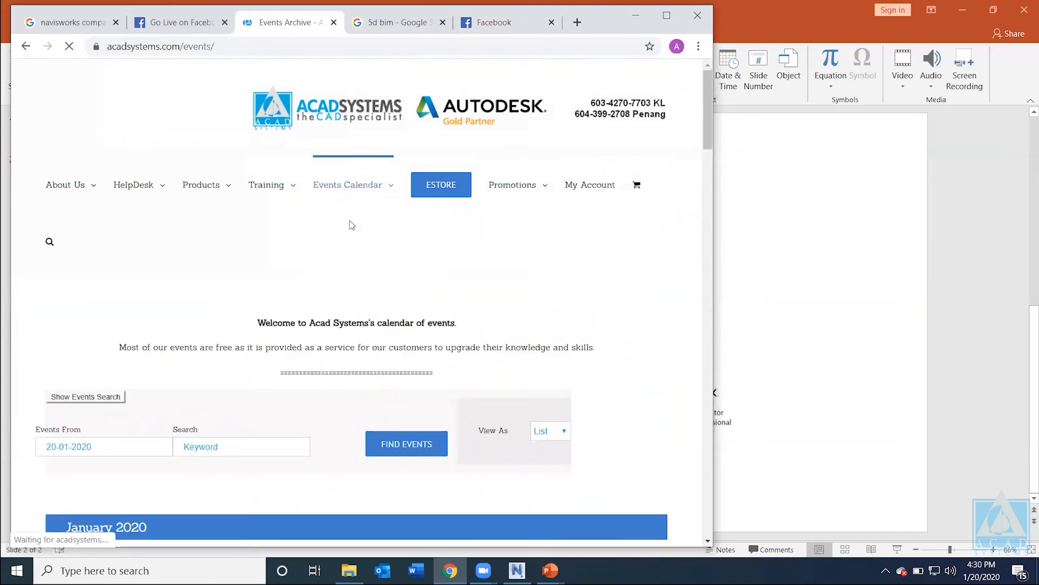
# Step: Examine the January 2020 webinar listings and minimise the browser to return to the presentation
pyautogui.scroll(-7, 352, 230)
pyautogui.scroll(-4, 351, 231)
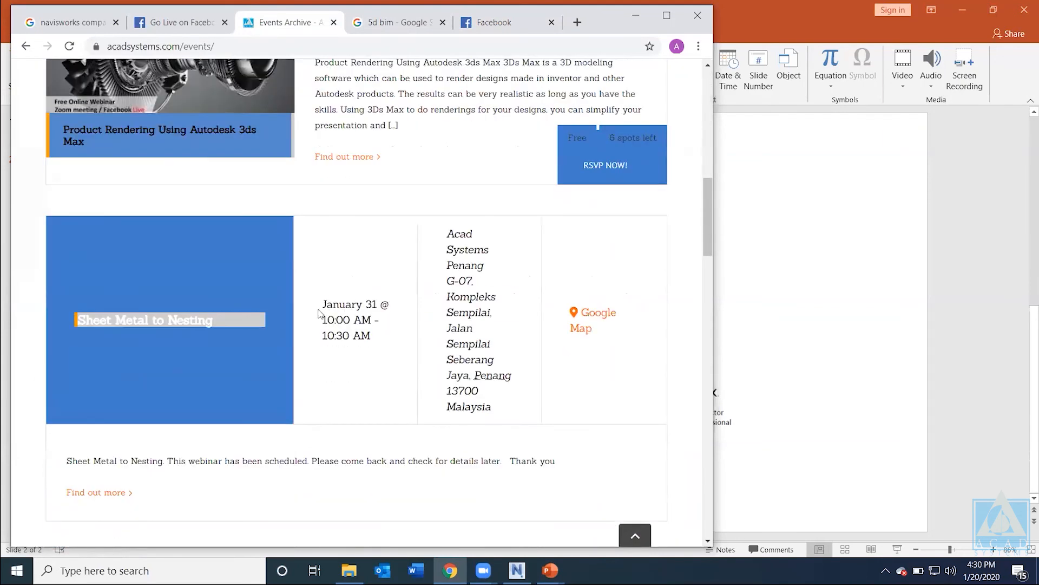
pyautogui.scroll(3, 315, 304)
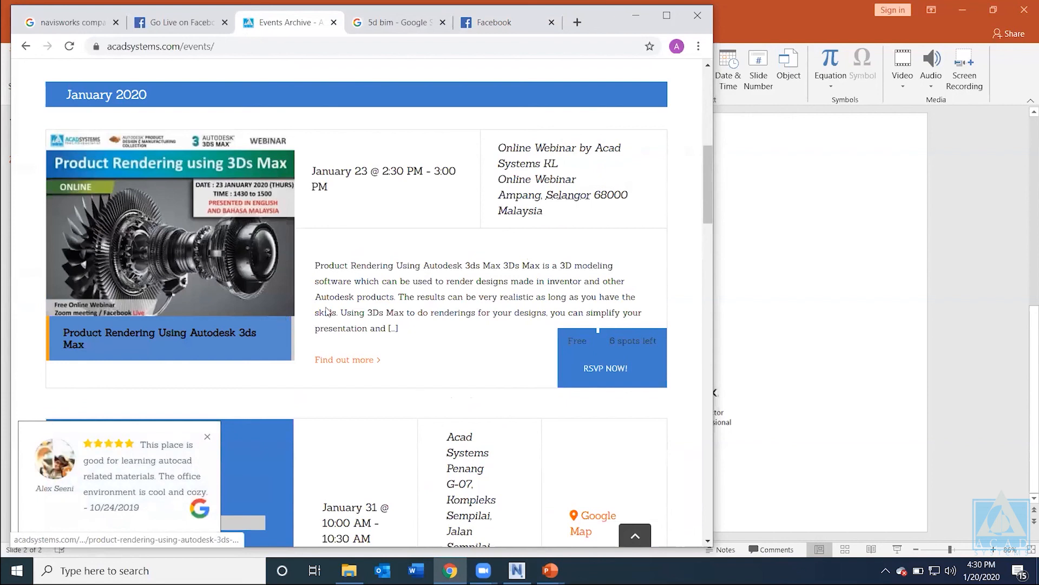
pyautogui.click(636, 16)
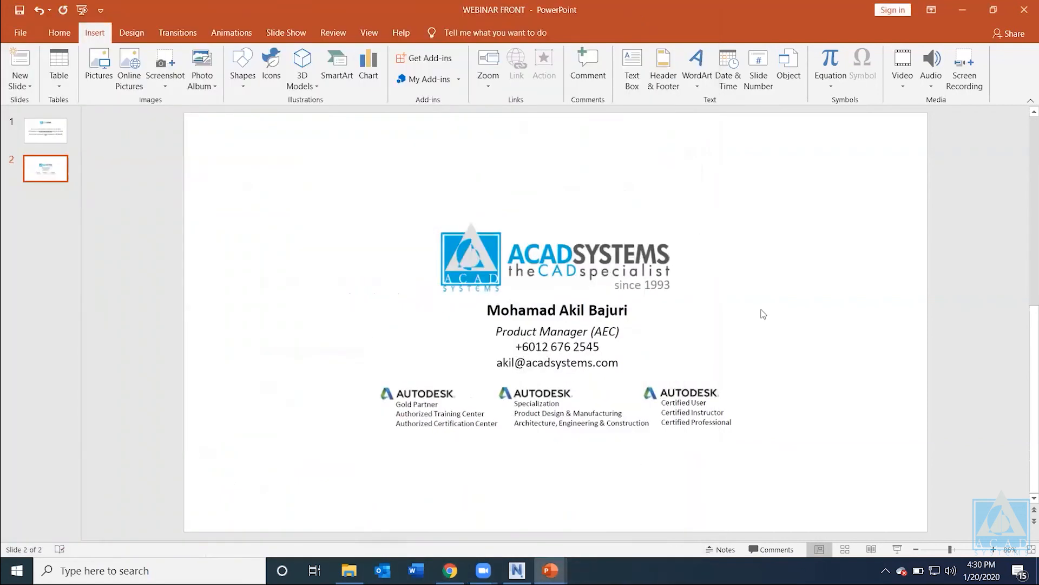